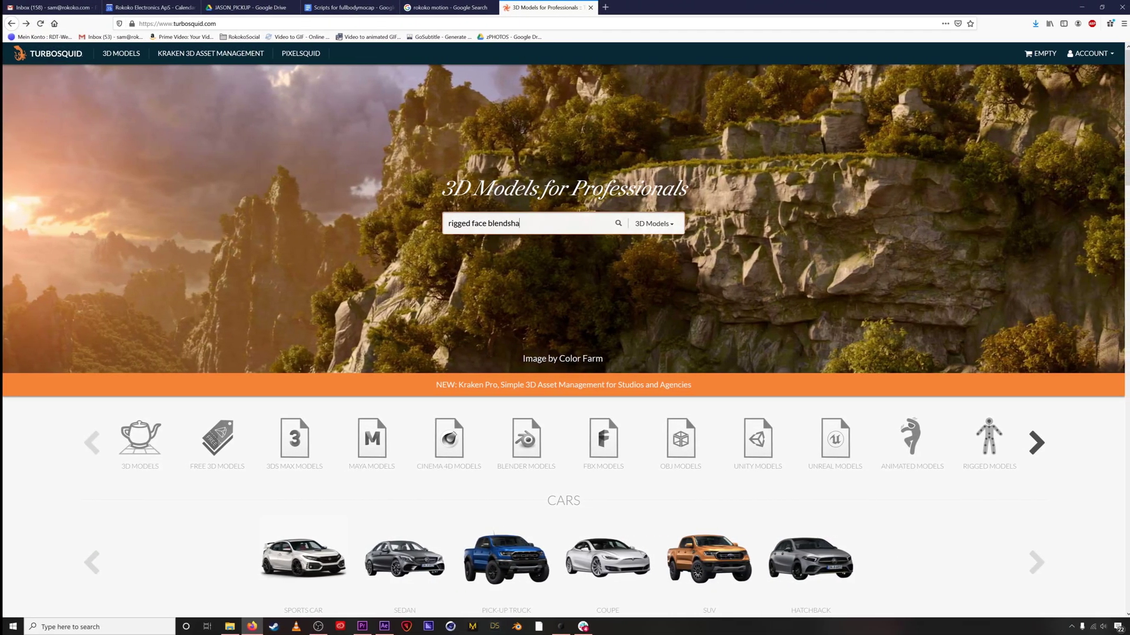
# - Search for rigged face blendshapes and find Polywink's 157-shape Highly Expressive option at €499.00
pyautogui.press('Return')
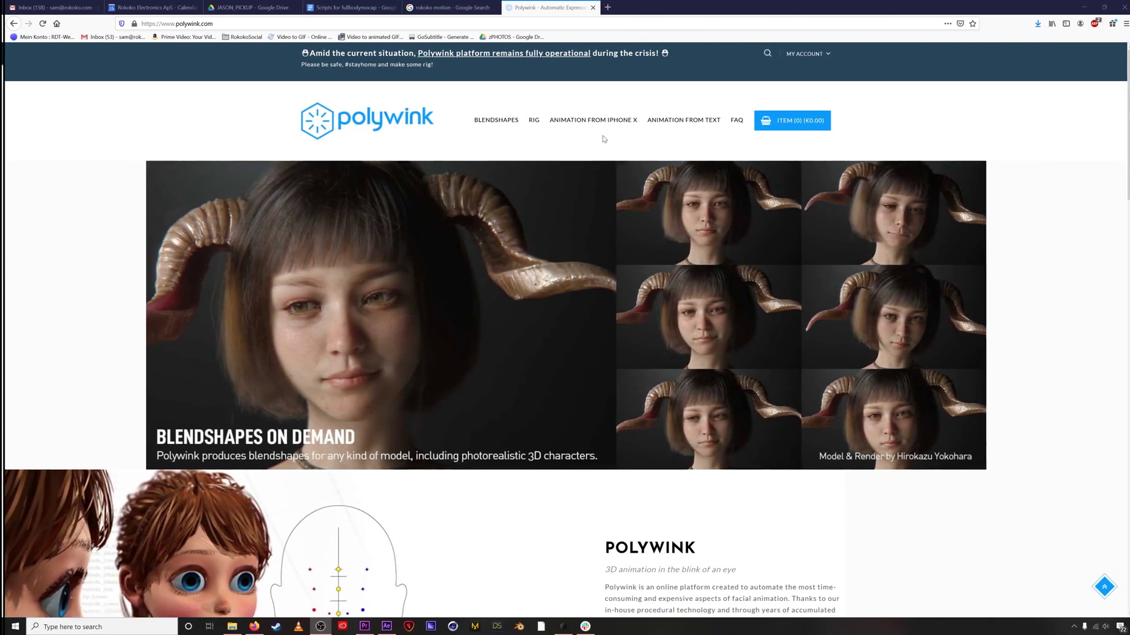
pyautogui.scroll(-1, 579, 124)
pyautogui.click(511, 83)
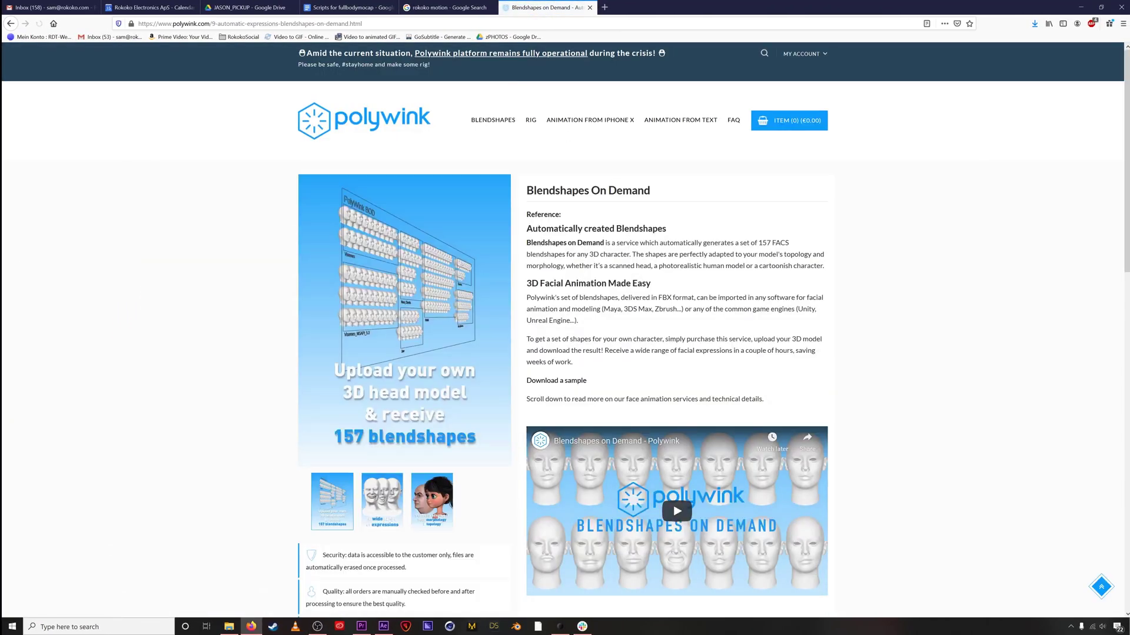
pyautogui.scroll(-3, 528, 332)
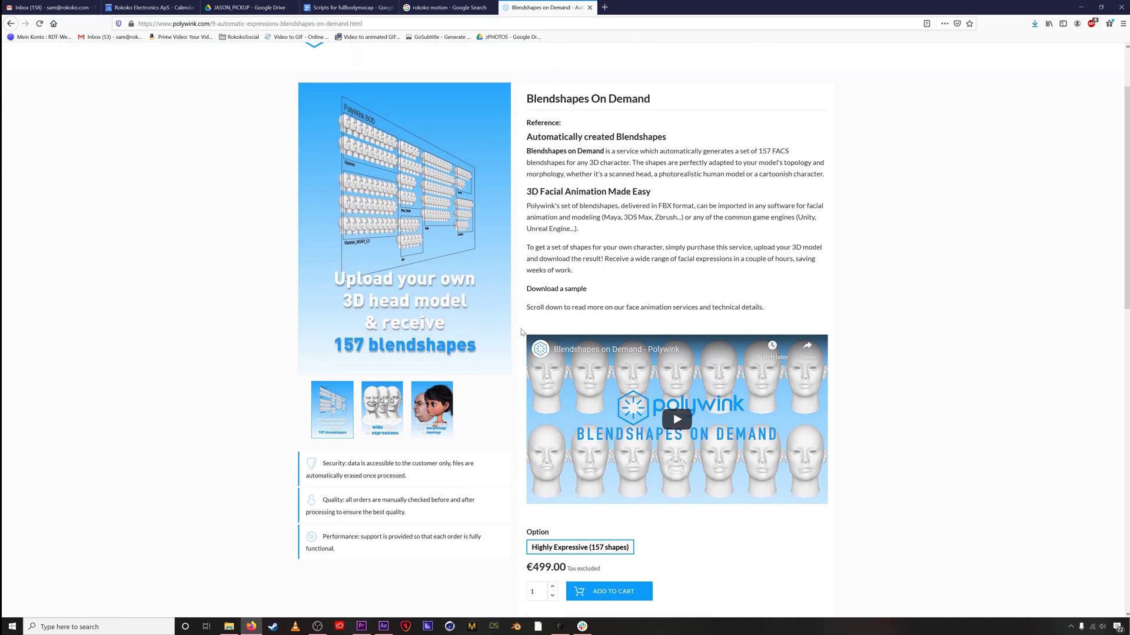
pyautogui.scroll(-1, 521, 331)
pyautogui.scroll(-1, 520, 327)
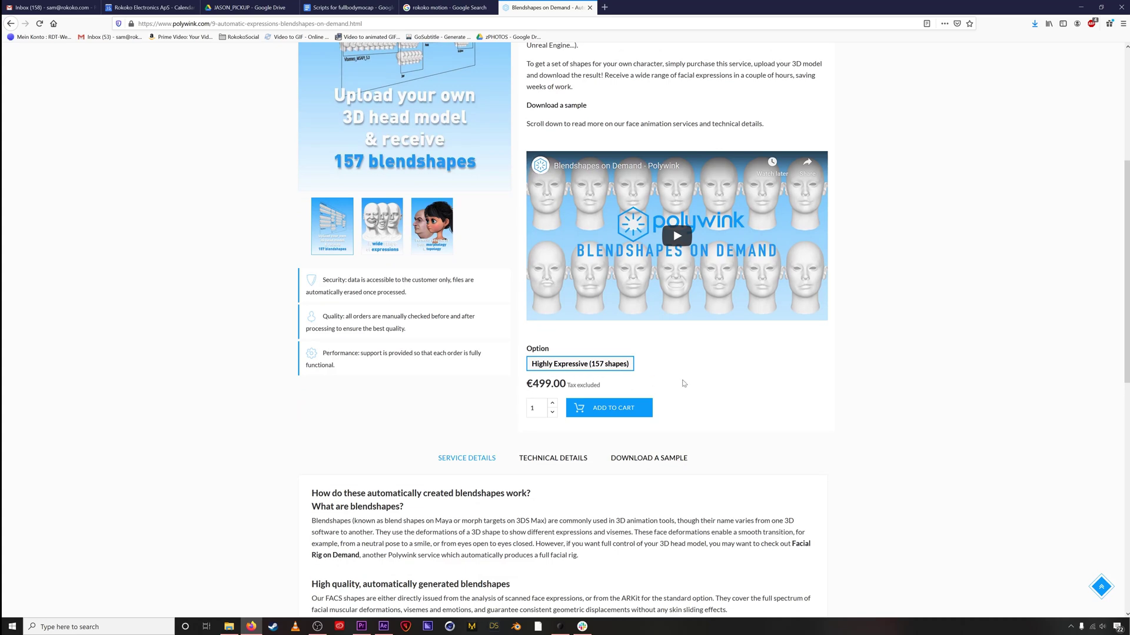
pyautogui.scroll(-1, 683, 384)
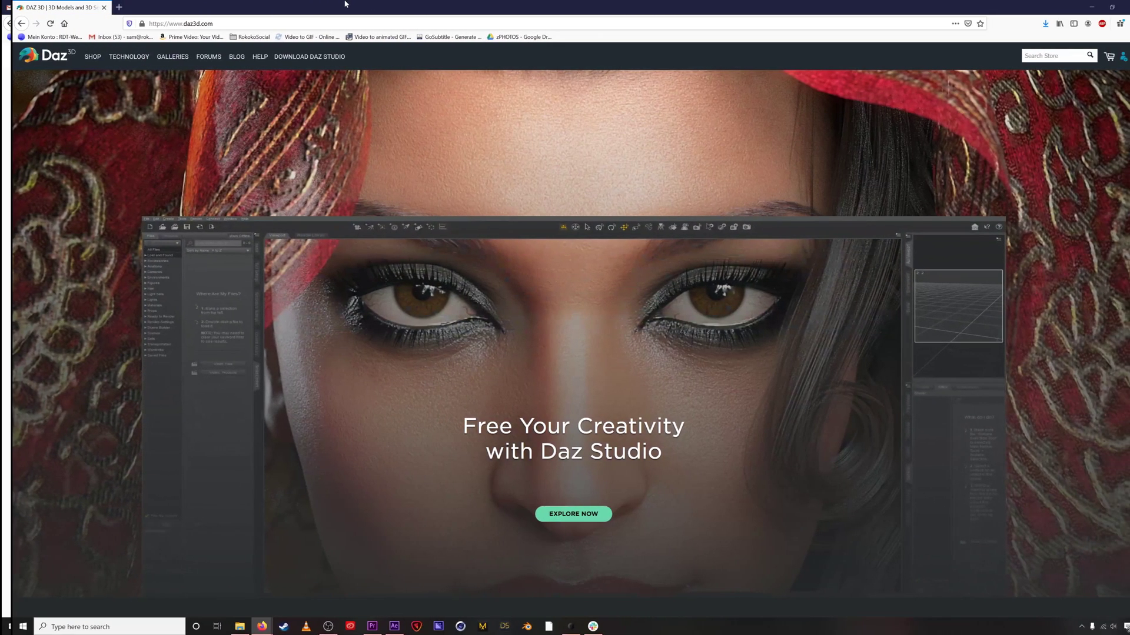
# - Scroll through the People and Wearables character product grid on daz3d.com
pyautogui.scroll(-3, 538, 285)
pyautogui.scroll(-6, 708, 285)
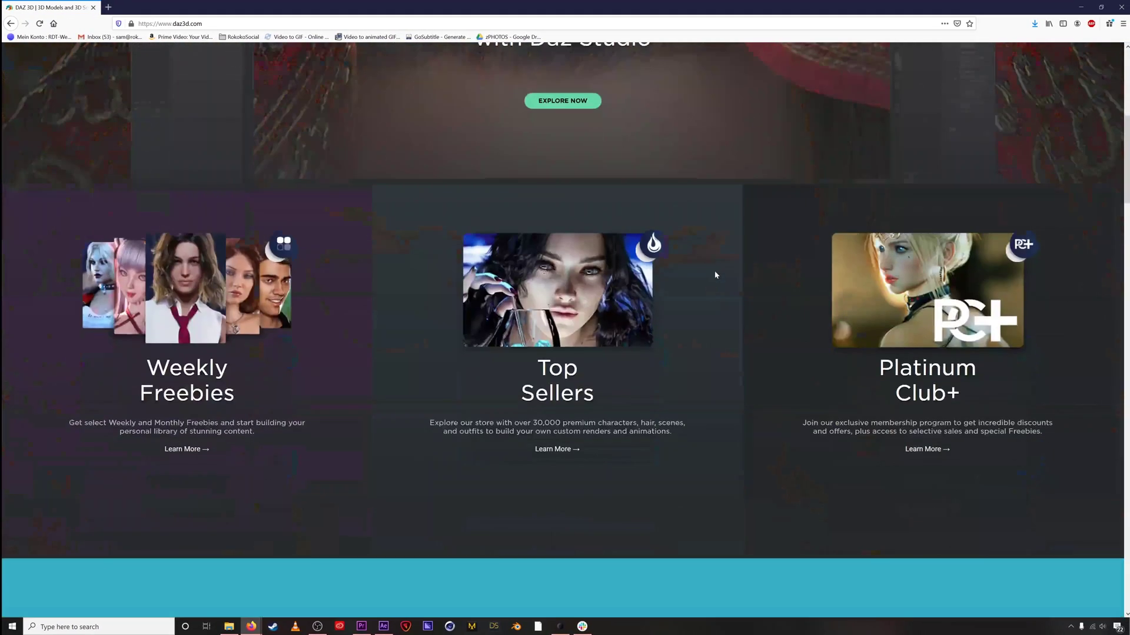
pyautogui.scroll(9, 715, 275)
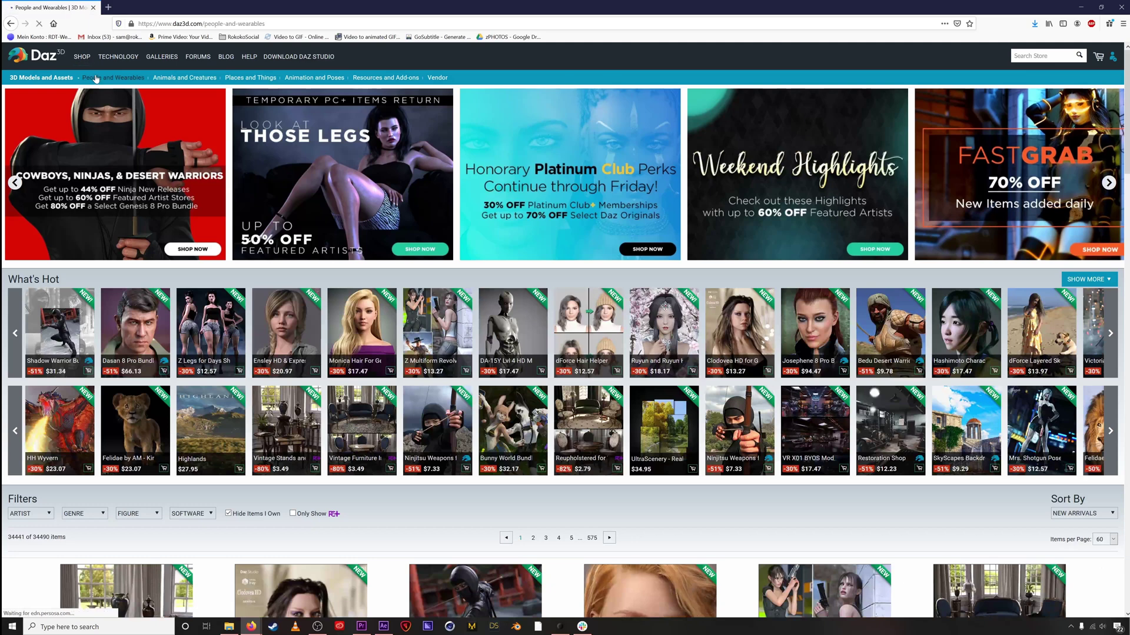
pyautogui.scroll(-2, 575, 379)
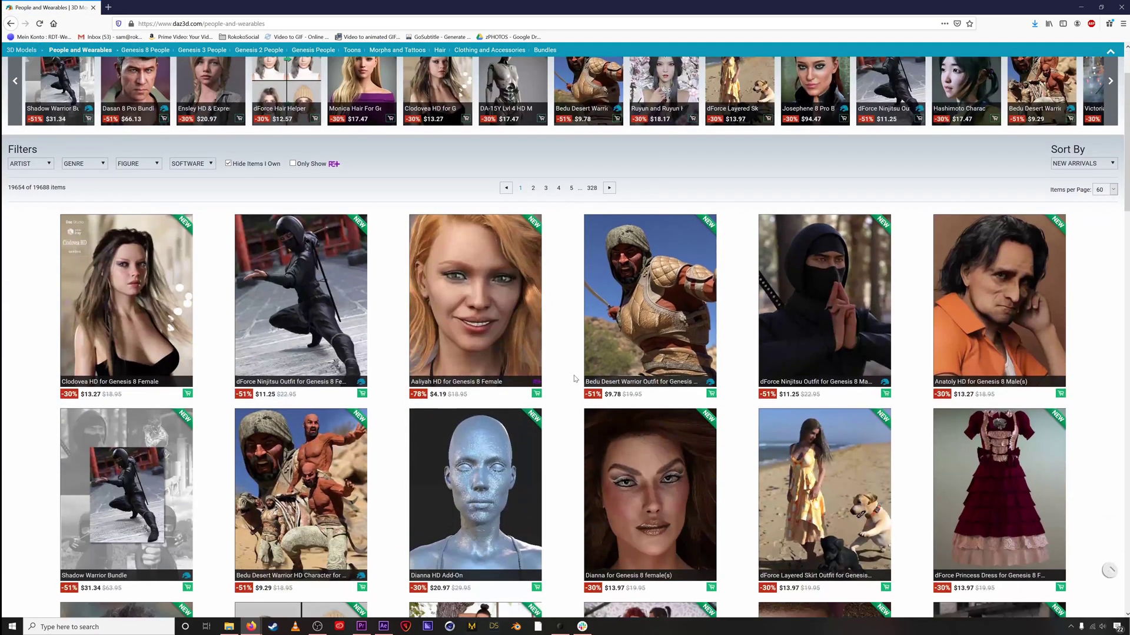
pyautogui.scroll(-3, 576, 379)
pyautogui.scroll(-5, 576, 379)
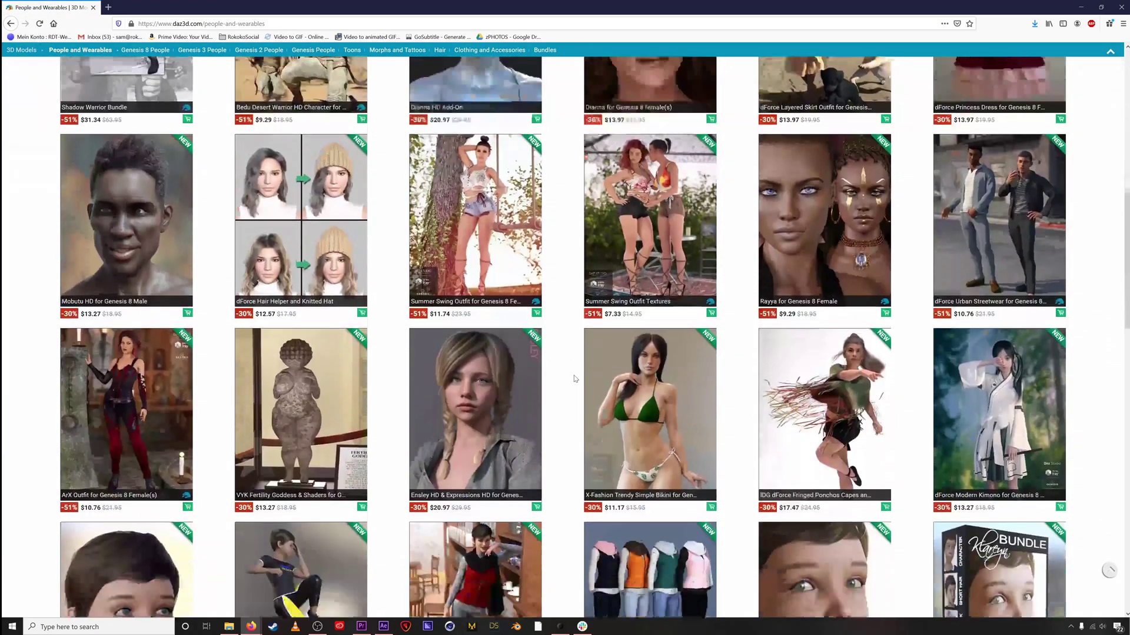
pyautogui.scroll(-8, 576, 379)
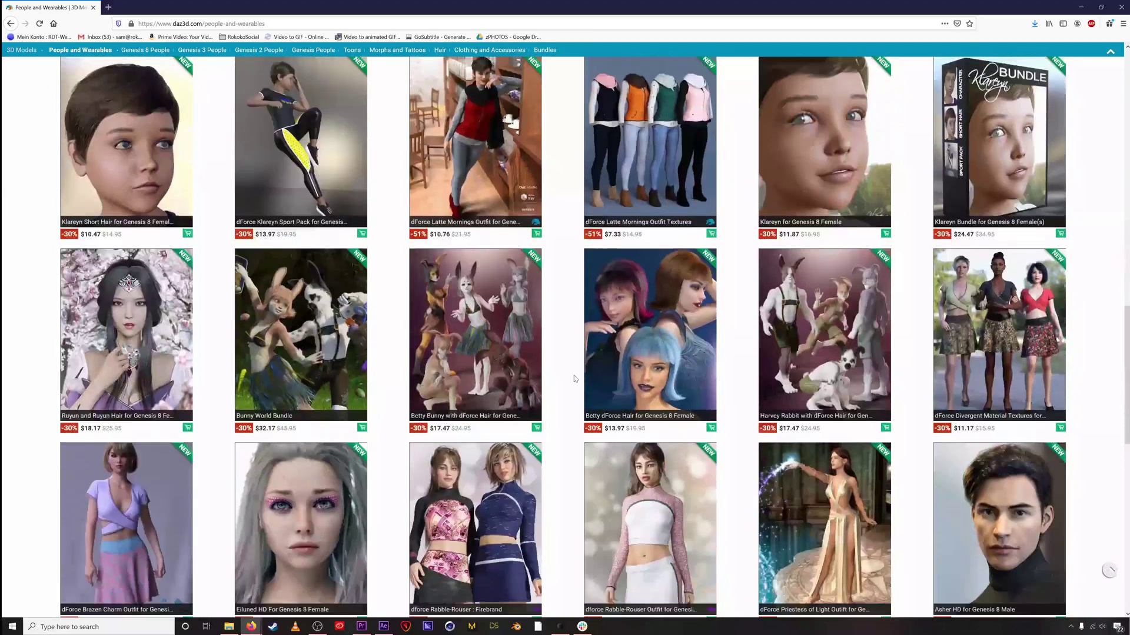
pyautogui.scroll(-5, 576, 379)
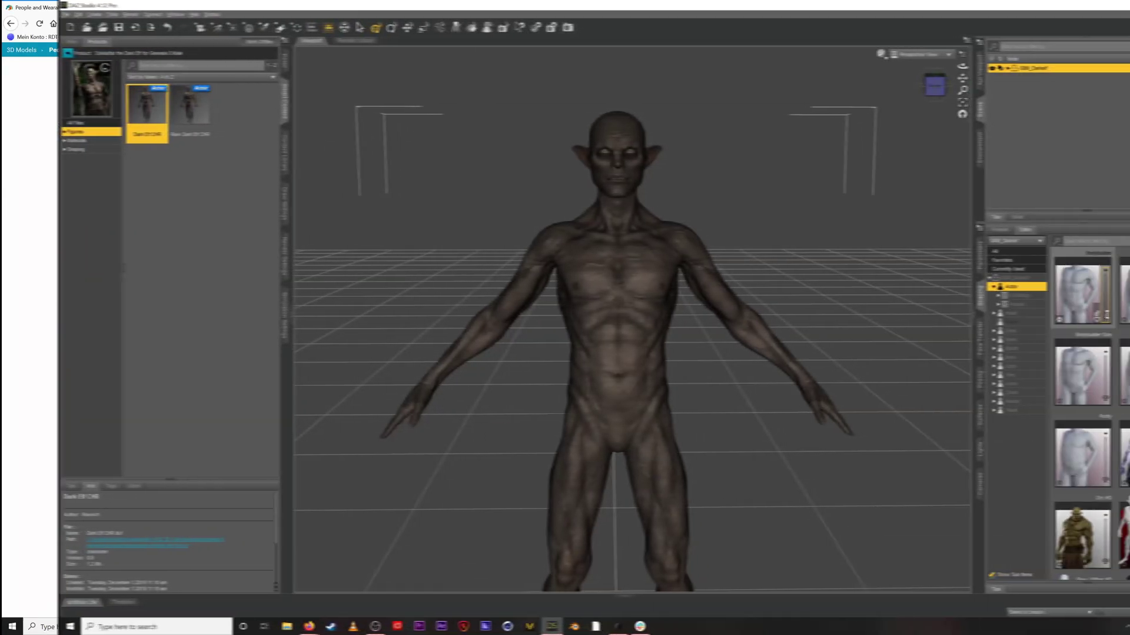
# - Try the Bodybuilder morph and reset it, then raise HFS Head 17 Cat and nudge HFS Head 19 Snake
pyautogui.moveTo(1048, 320); pyautogui.dragTo(1049, 265)
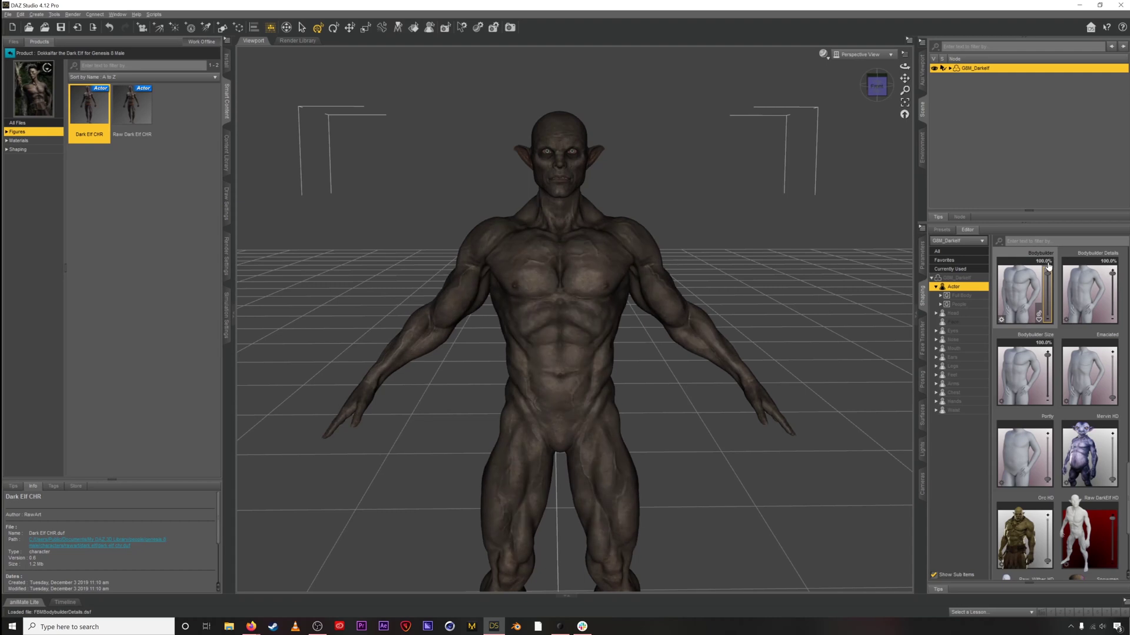
pyautogui.moveTo(1047, 273); pyautogui.dragTo(1049, 321)
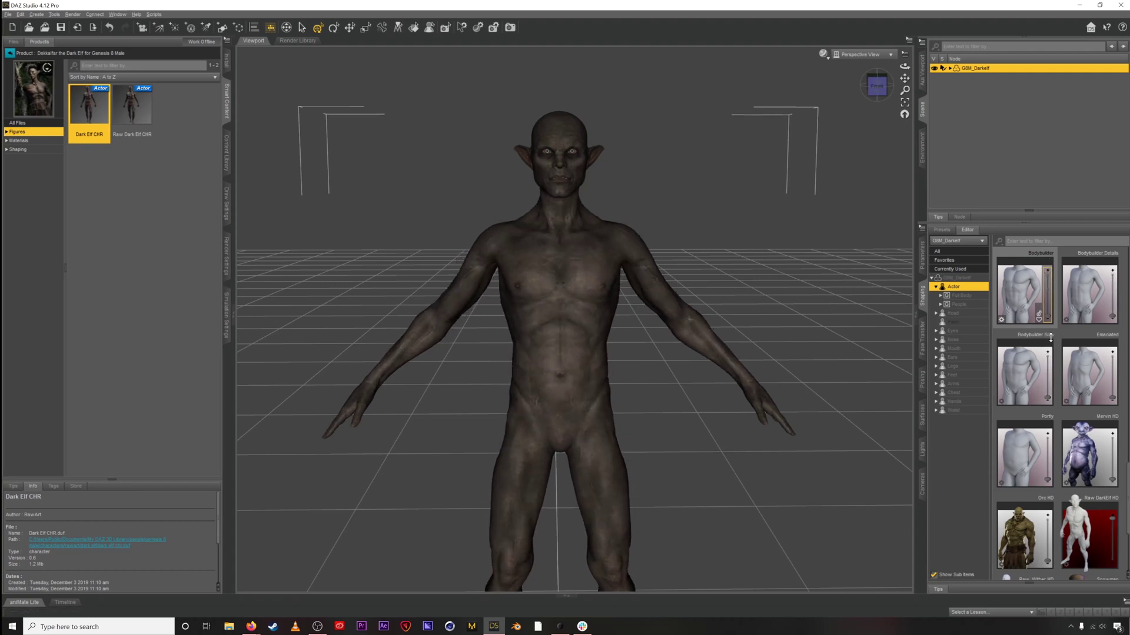
pyautogui.click(953, 313)
pyautogui.moveTo(1011, 452); pyautogui.dragTo(1083, 464)
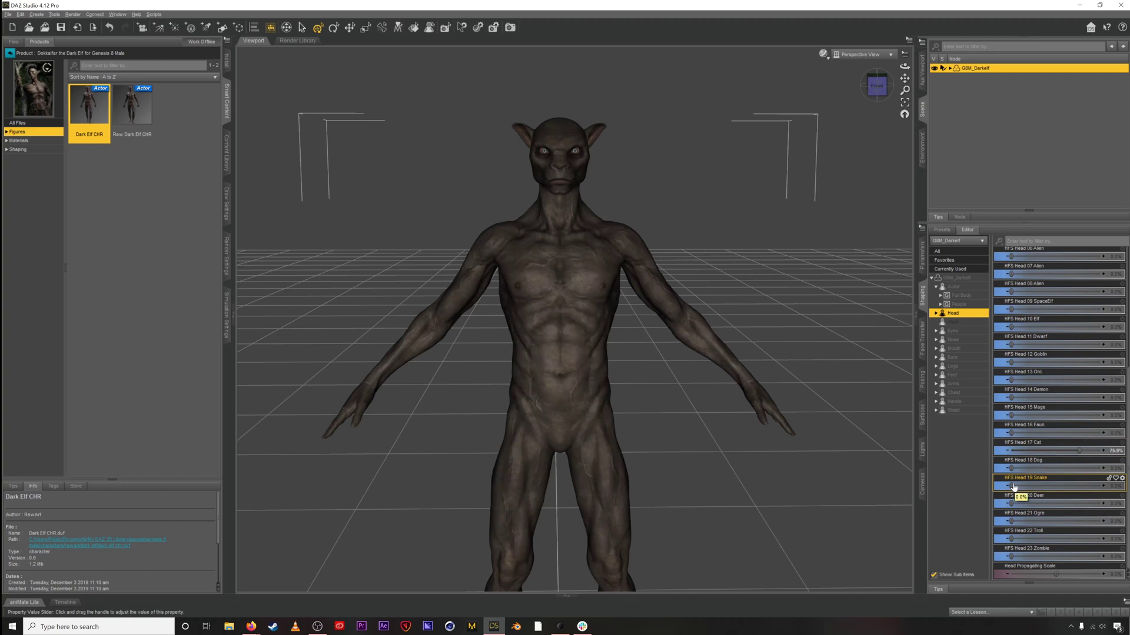
pyautogui.moveTo(1010, 483); pyautogui.dragTo(1014, 485)
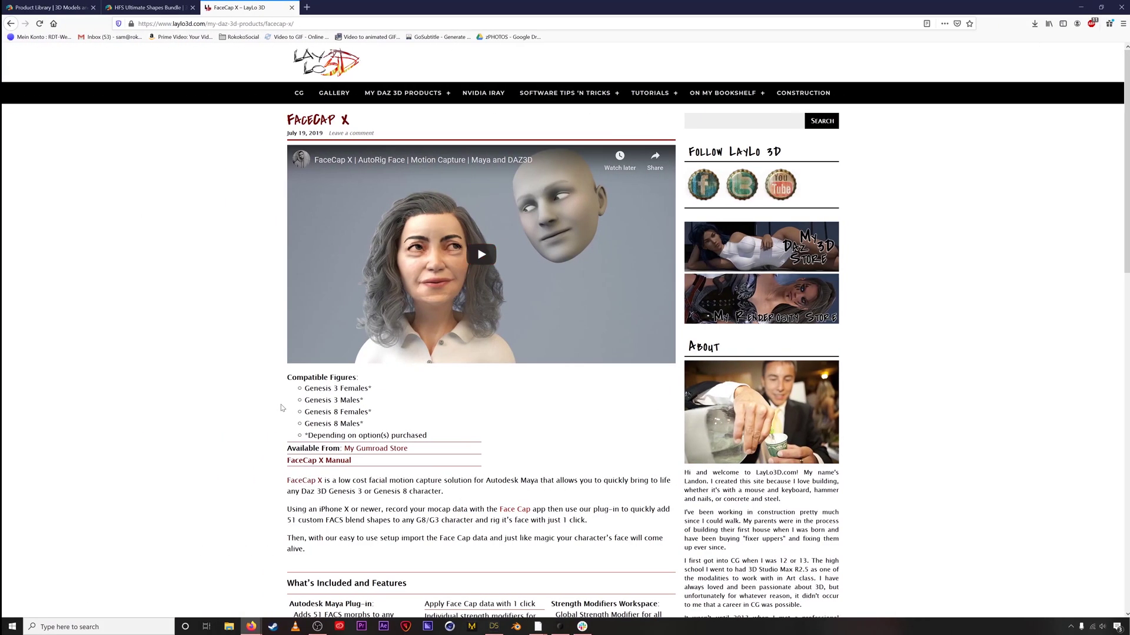
# - Scroll down the FaceCap X page to its compatible figures and feature list
pyautogui.scroll(-3, 281, 408)
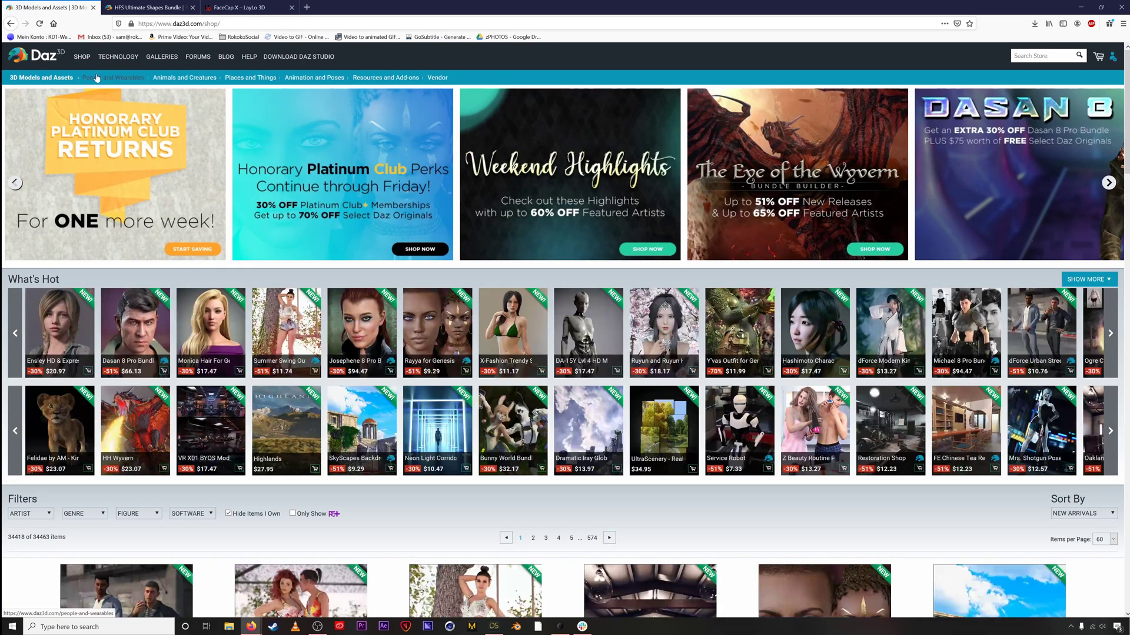
# - Filter People and Wearables to Genesis 3 Female/Male and Genesis 8 Female/Male figures
pyautogui.click(130, 80)
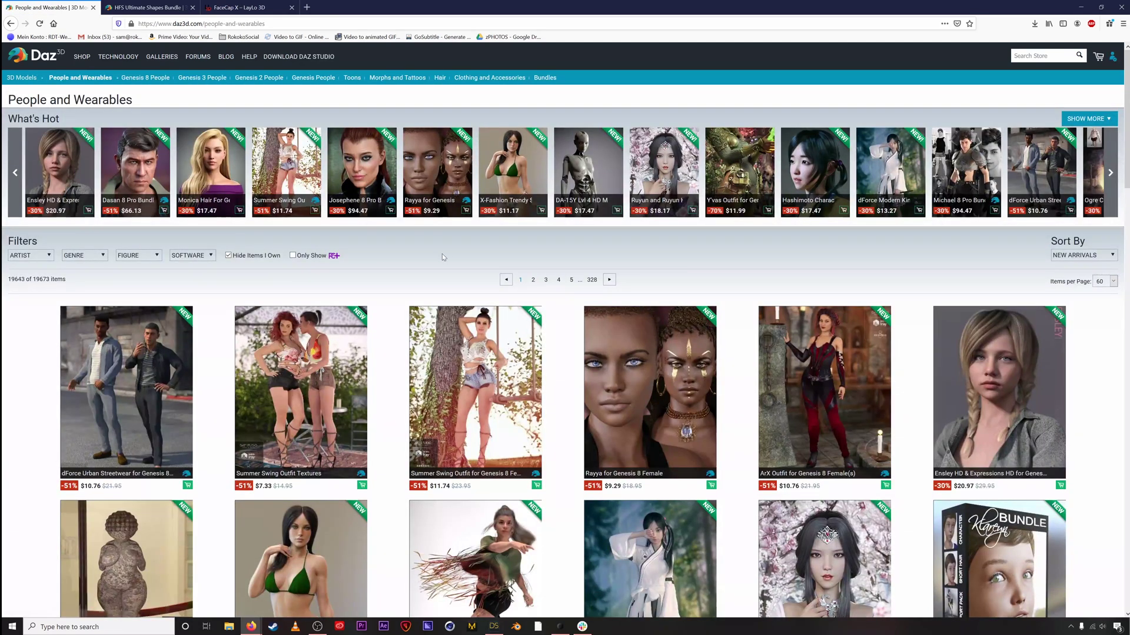
pyautogui.scroll(-3, 443, 253)
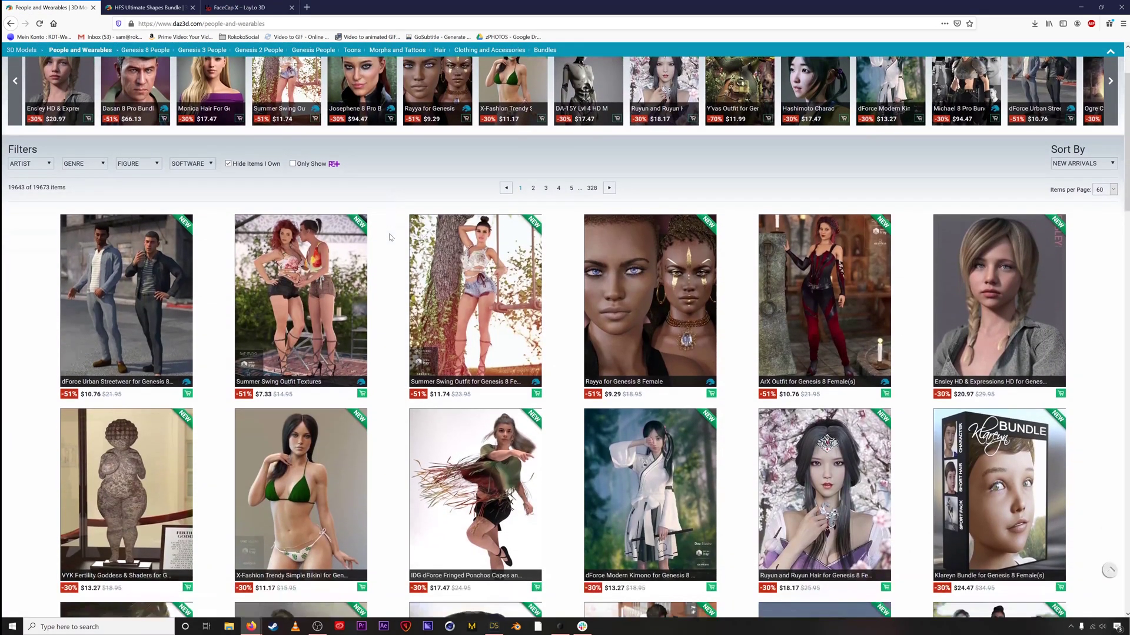
pyautogui.click(151, 167)
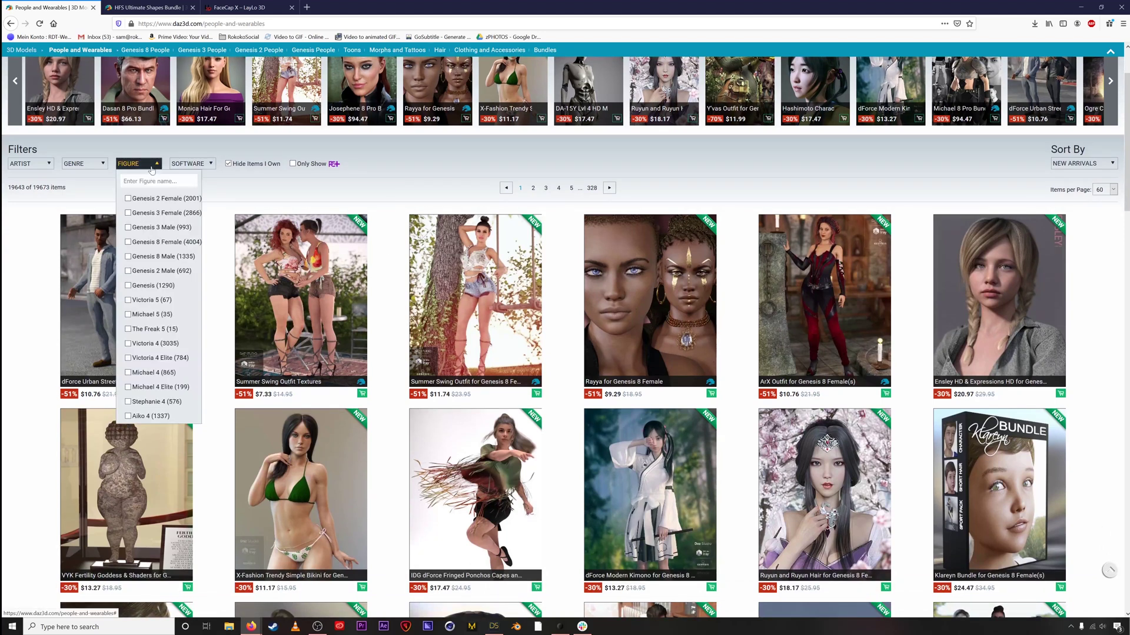
pyautogui.click(147, 213)
pyautogui.click(150, 228)
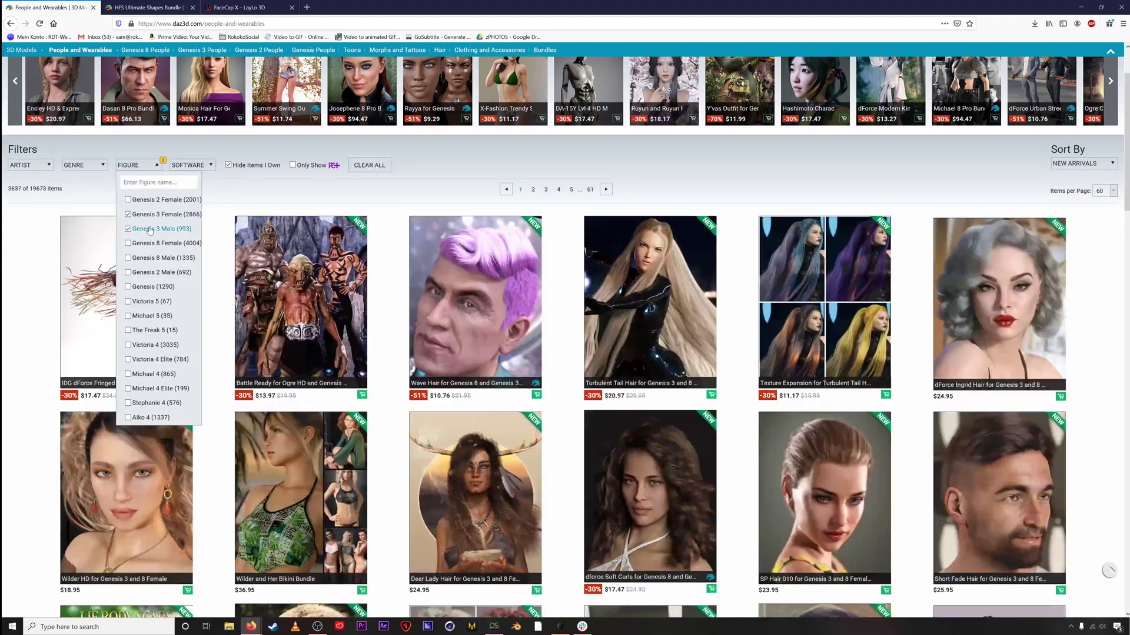
pyautogui.click(147, 244)
pyautogui.click(147, 259)
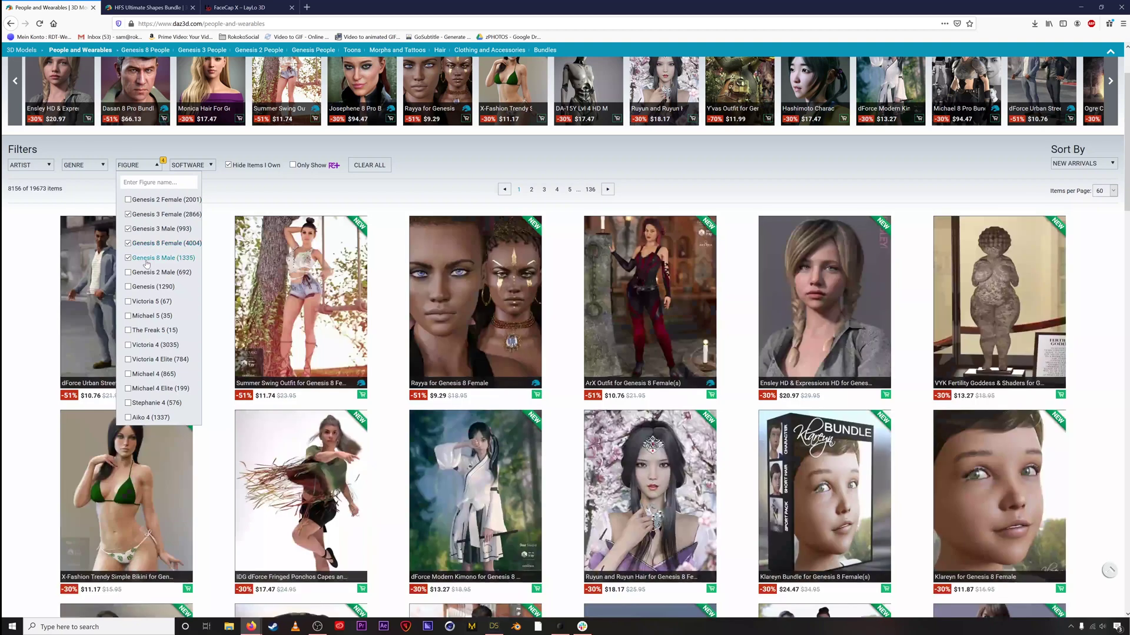
pyautogui.click(560, 224)
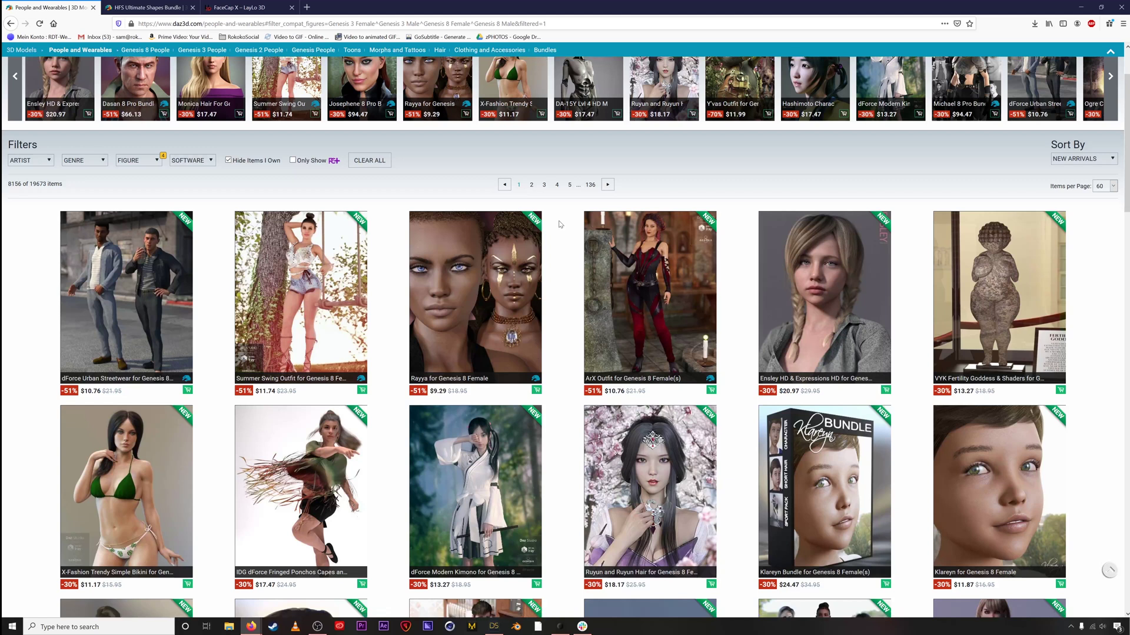
# - Browse the 8156 filtered Genesis 3 and 8 products
pyautogui.scroll(-4, 561, 224)
pyautogui.scroll(-2, 560, 224)
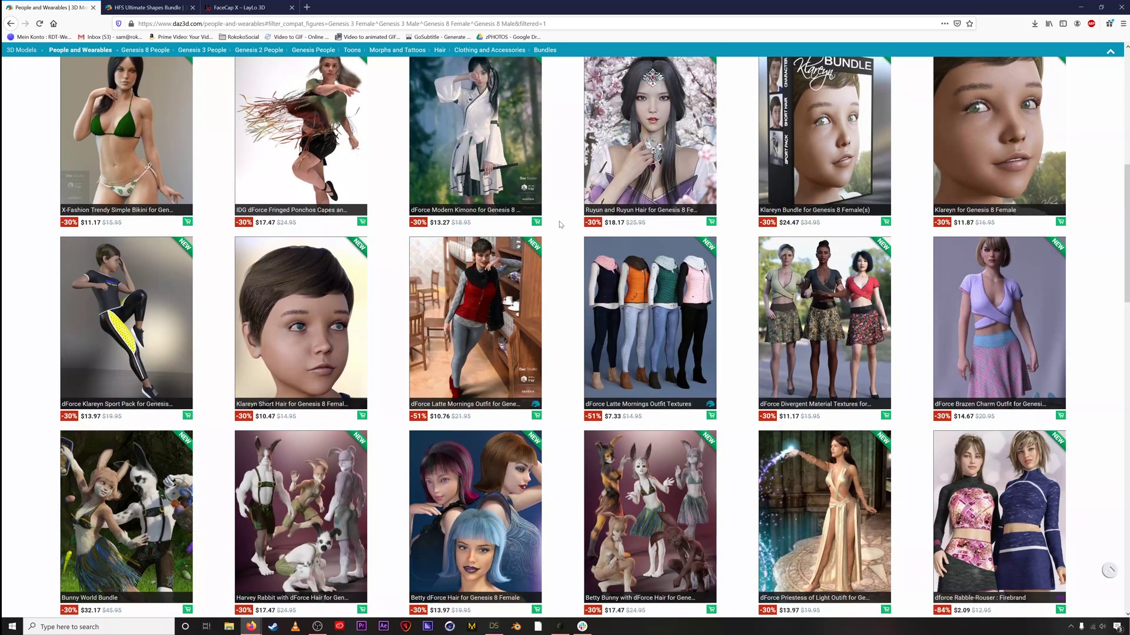
pyautogui.scroll(4, 560, 224)
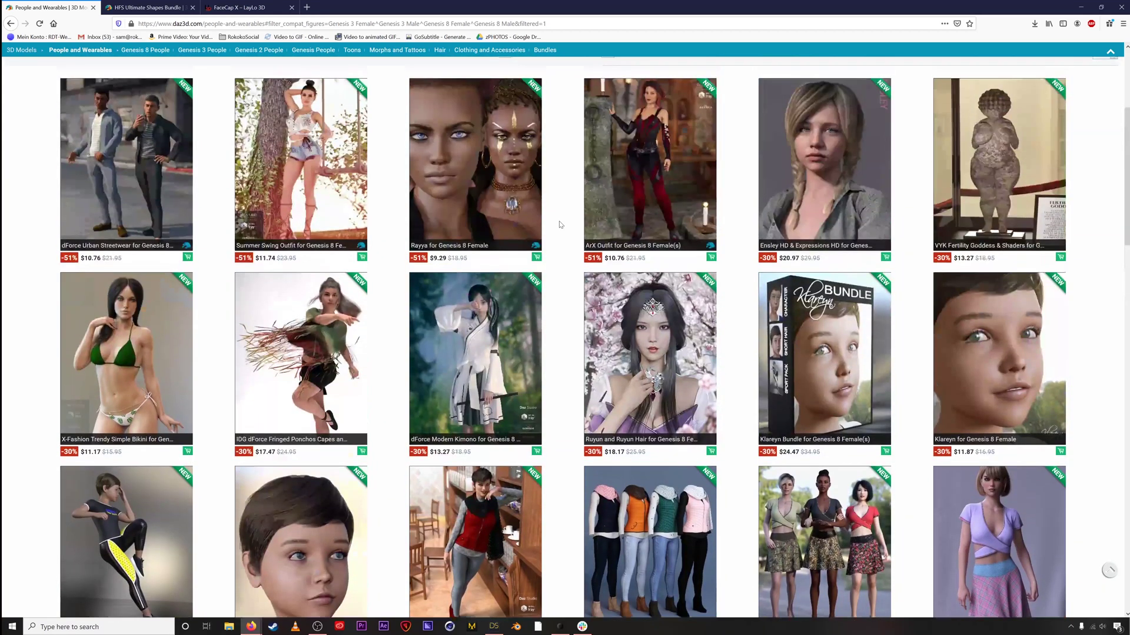
pyautogui.scroll(4, 560, 224)
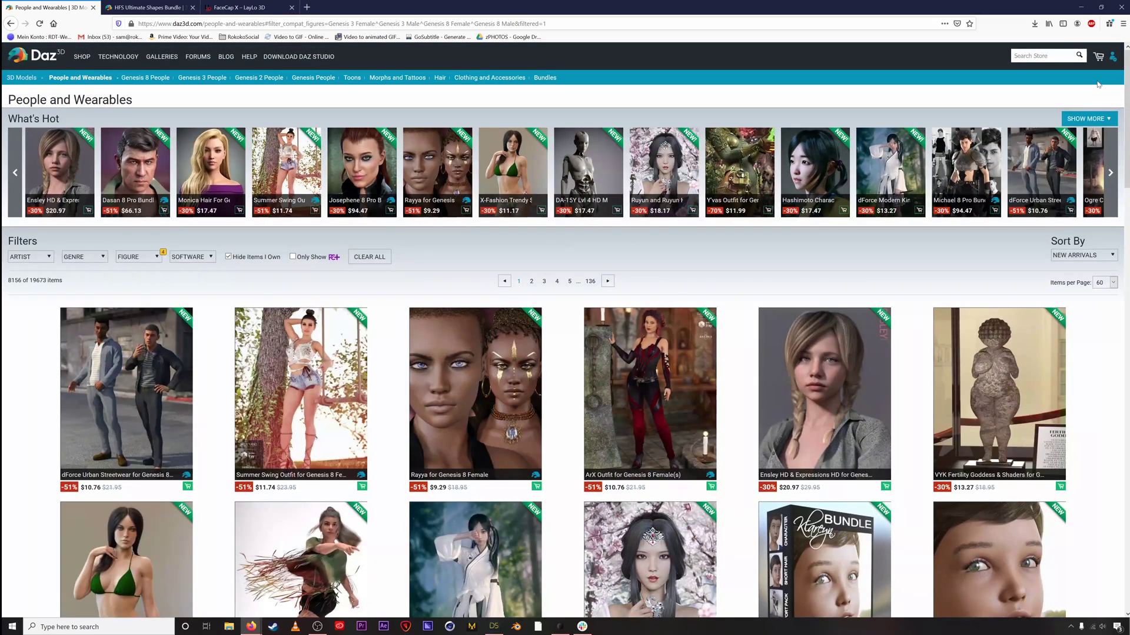
pyautogui.moveTo(1111, 61)
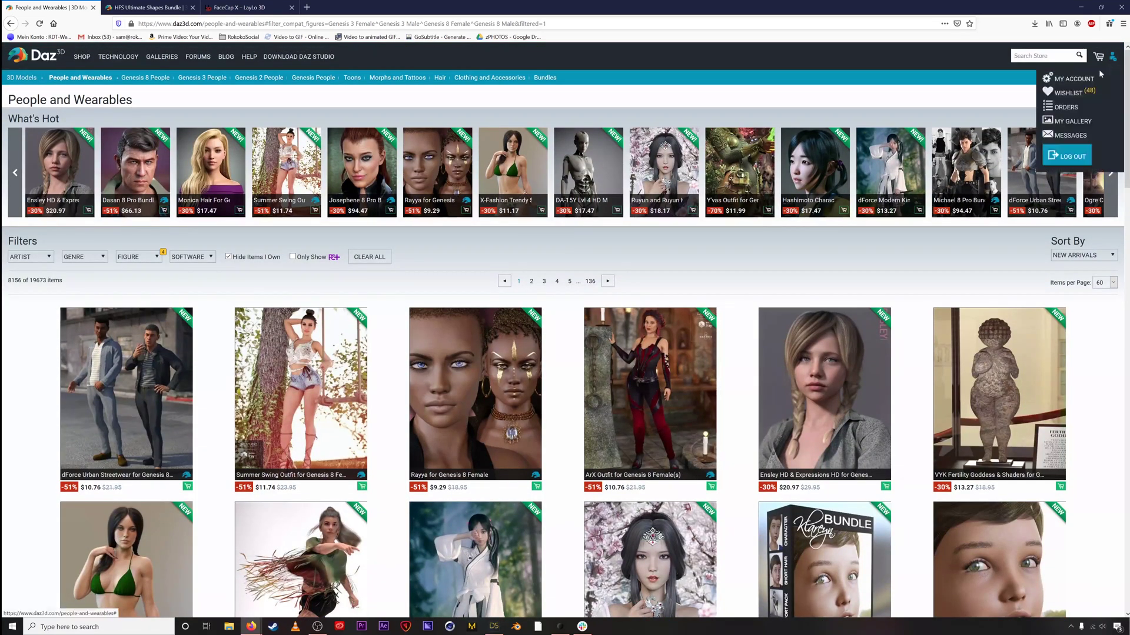
# - Open the account wishlist and look through its saved products
pyautogui.click(1057, 94)
pyautogui.scroll(-4, 584, 253)
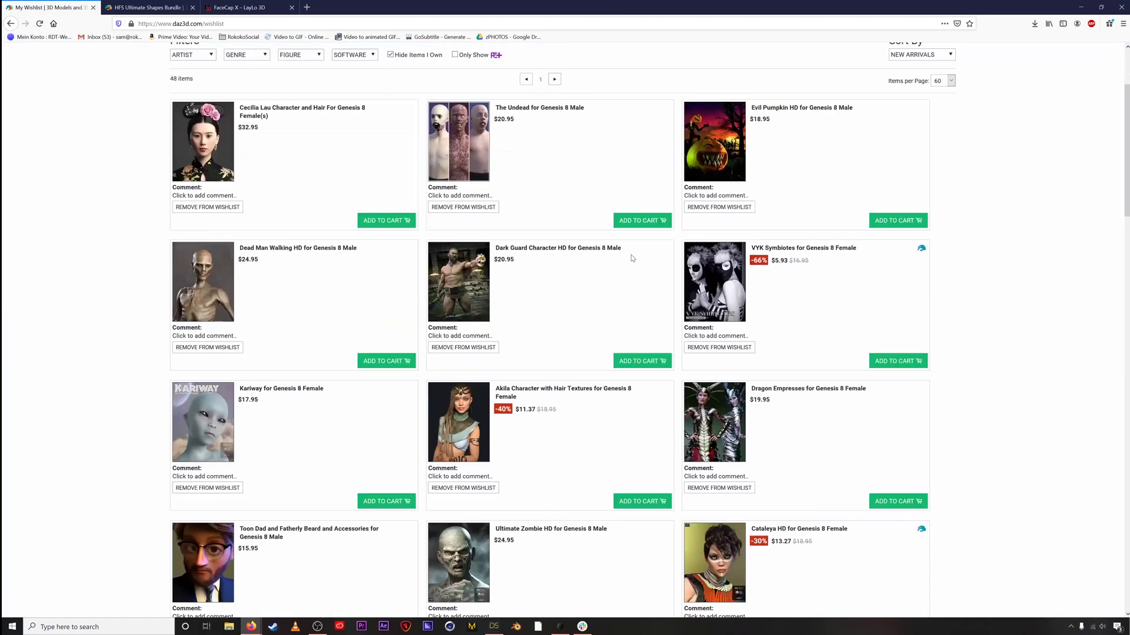
pyautogui.scroll(-5, 584, 254)
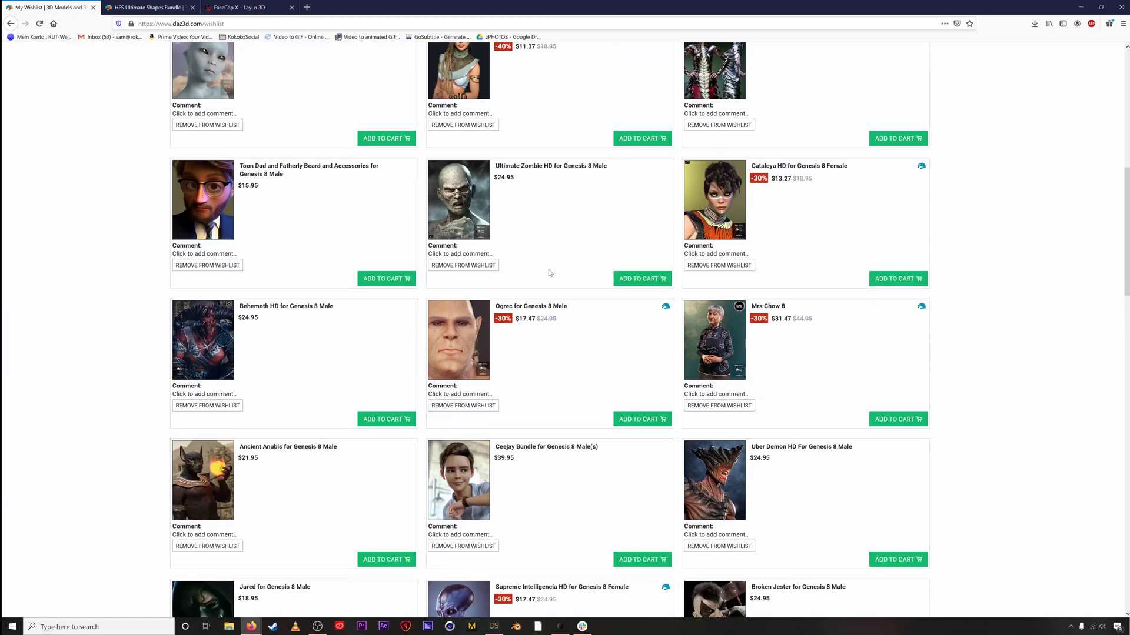
# - View the Behemoth HD product page from the wishlist
pyautogui.click(193, 328)
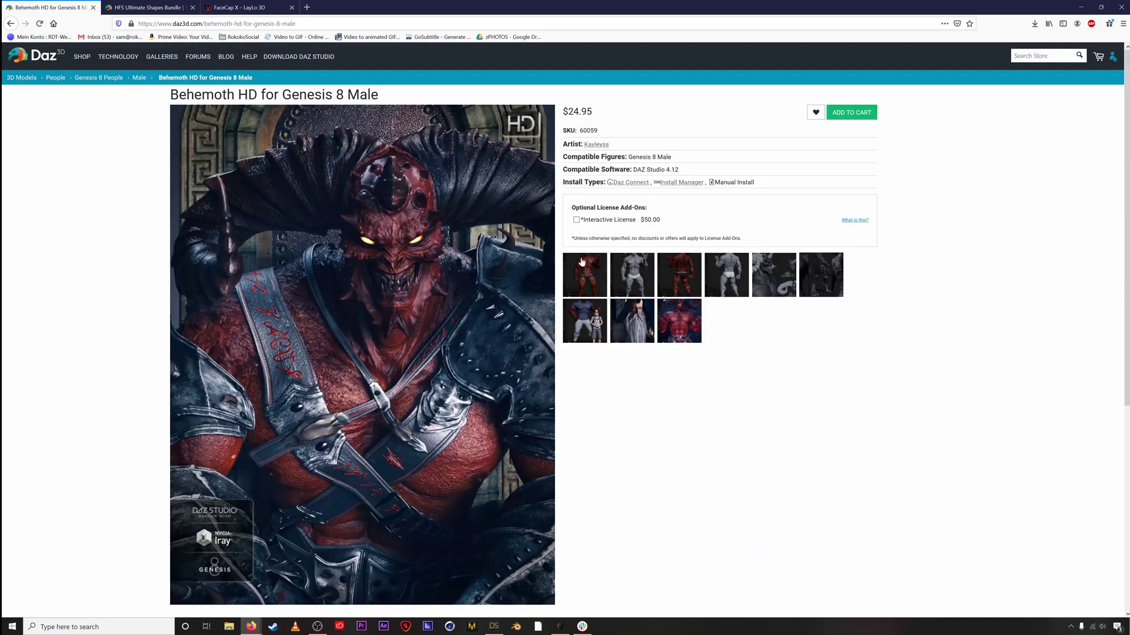
pyautogui.scroll(-1, 566, 229)
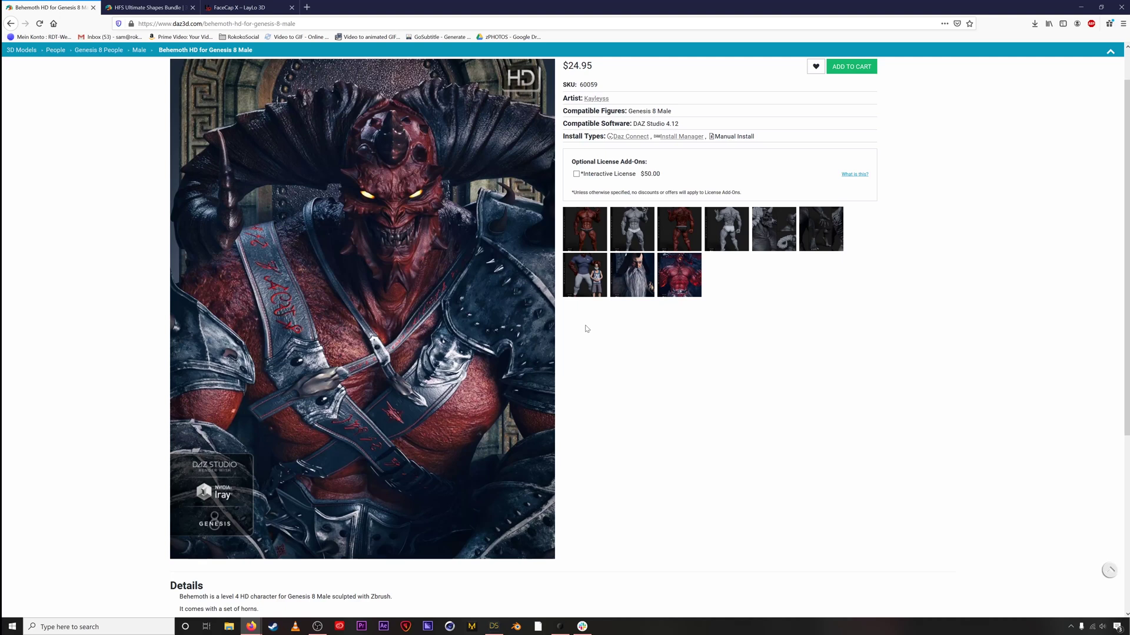
pyautogui.scroll(1, 586, 329)
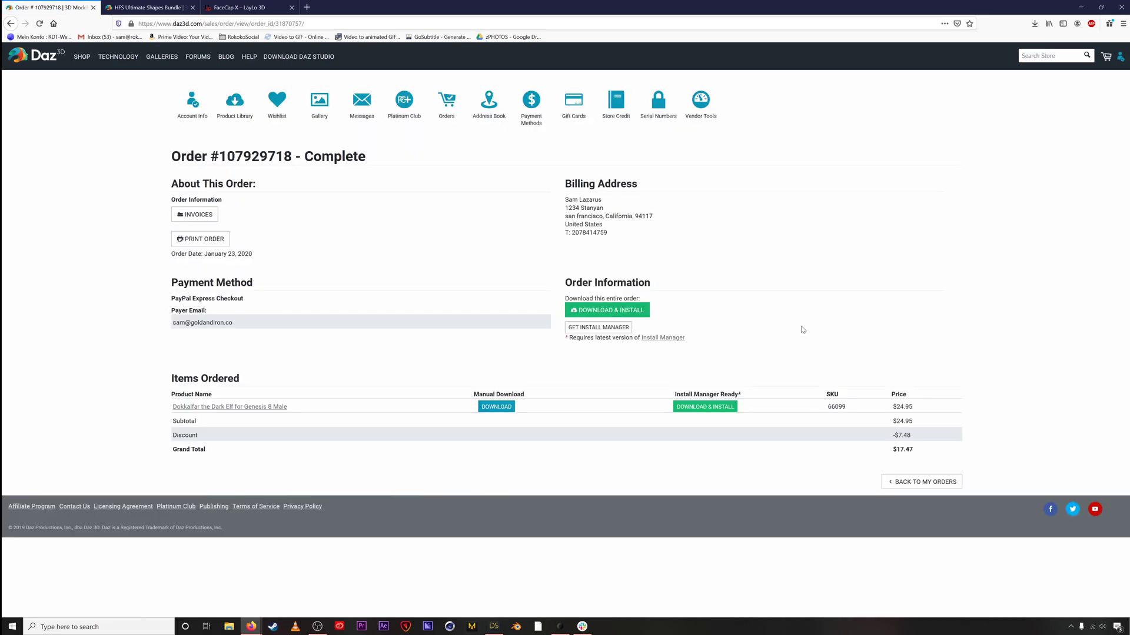
pyautogui.click(267, 407)
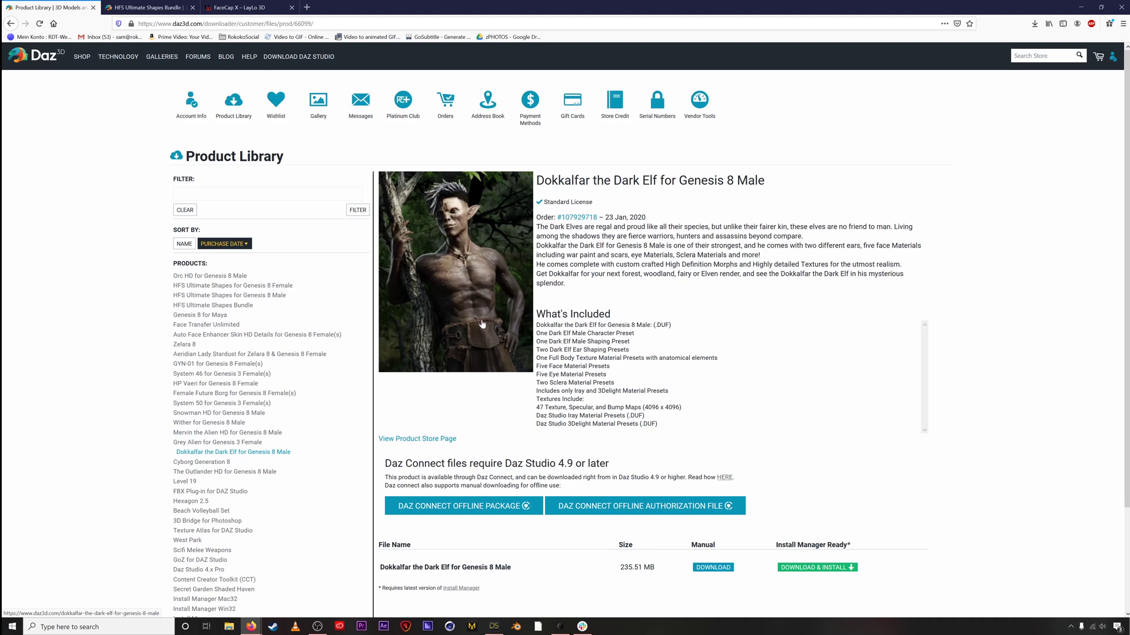
pyautogui.scroll(-2, 731, 385)
pyautogui.scroll(-1, 735, 370)
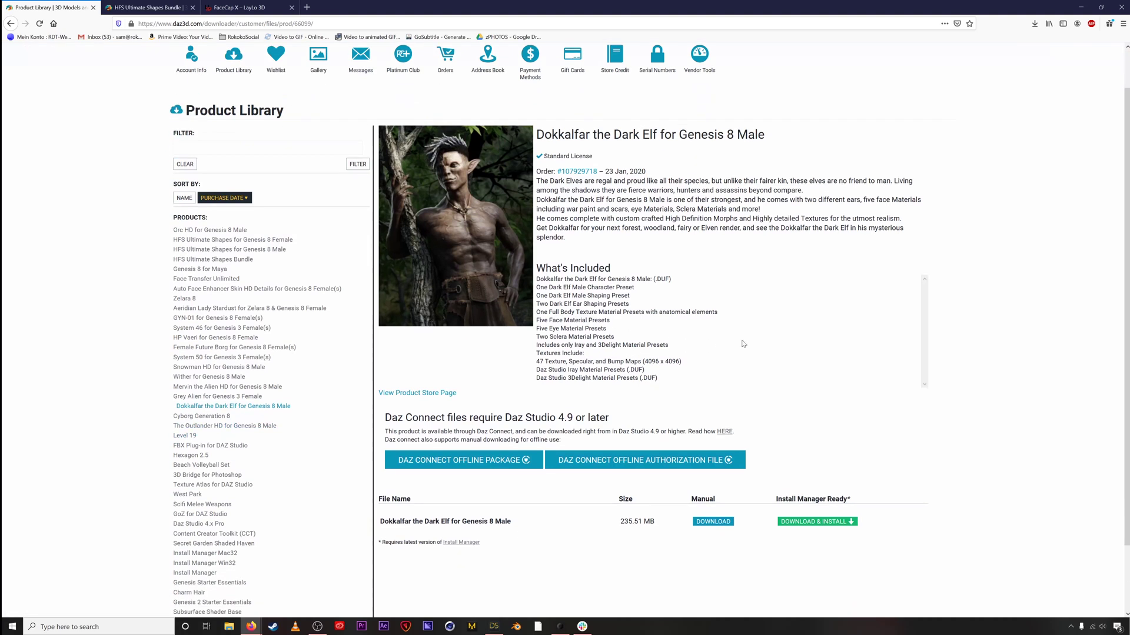
pyautogui.click(793, 525)
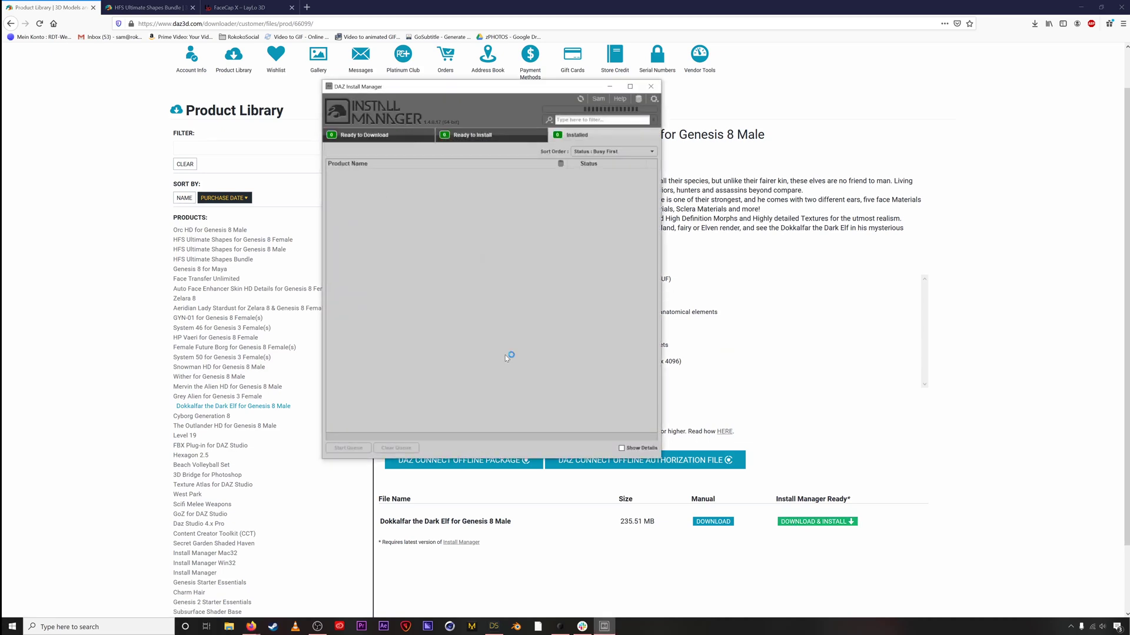
pyautogui.click(651, 88)
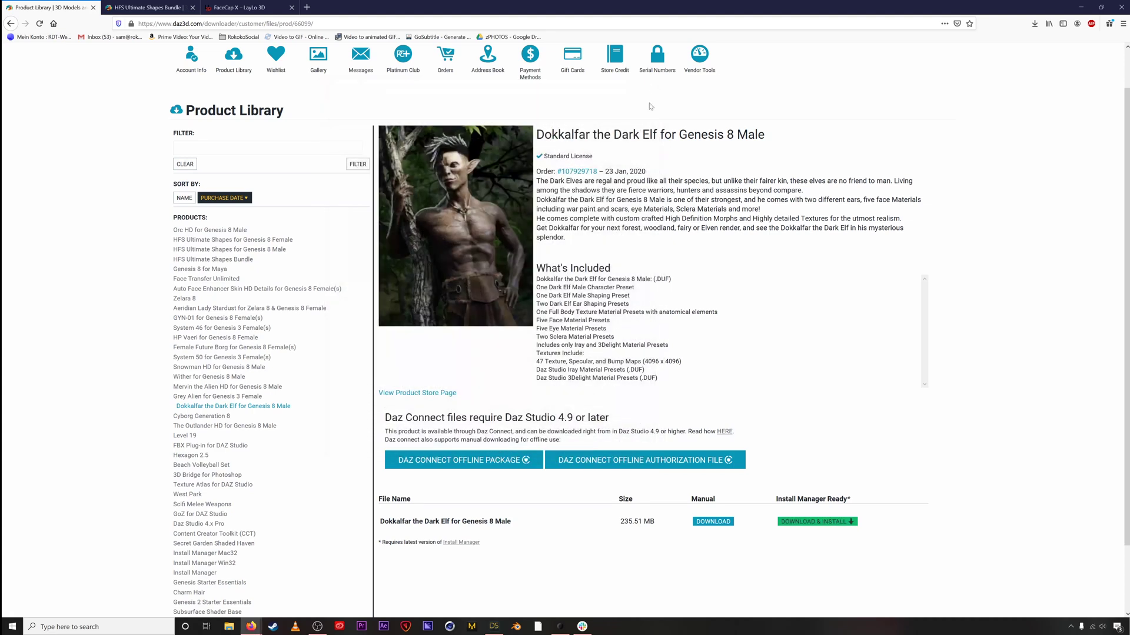
pyautogui.scroll(1, 635, 199)
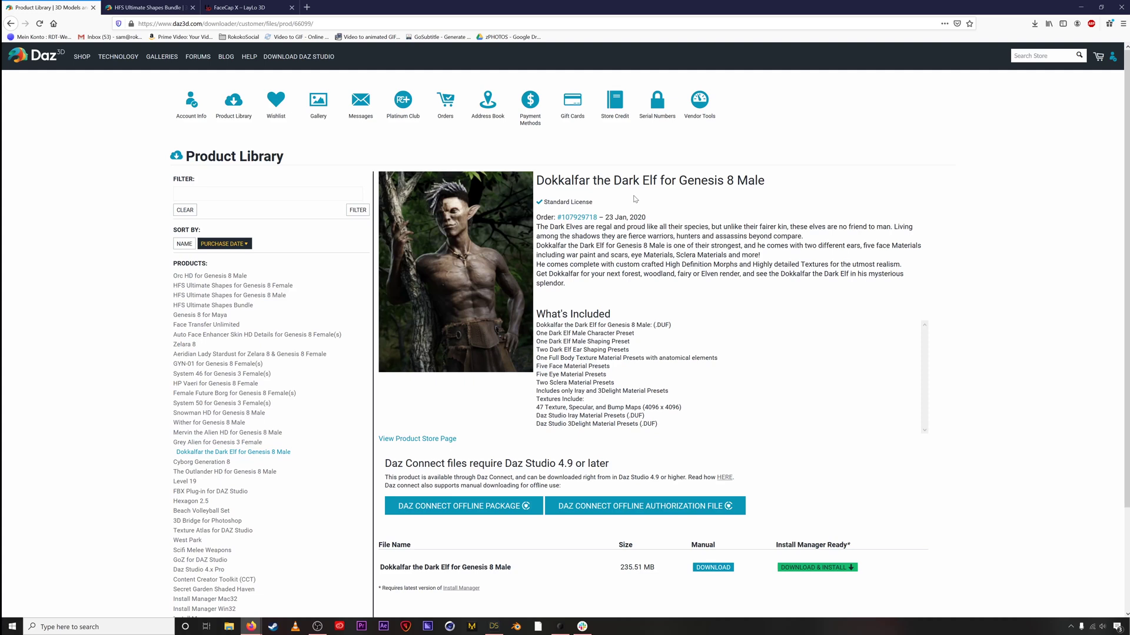
# - Start DAZ Studio, close the Welcome screen and list the installed figure products
pyautogui.click(495, 627)
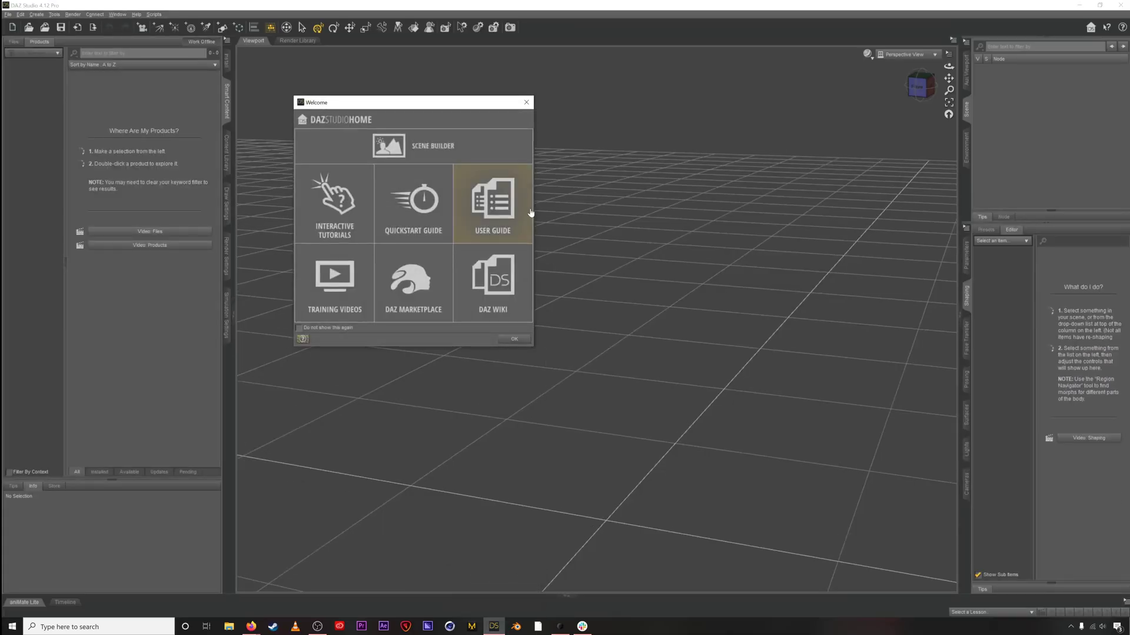
pyautogui.click(526, 103)
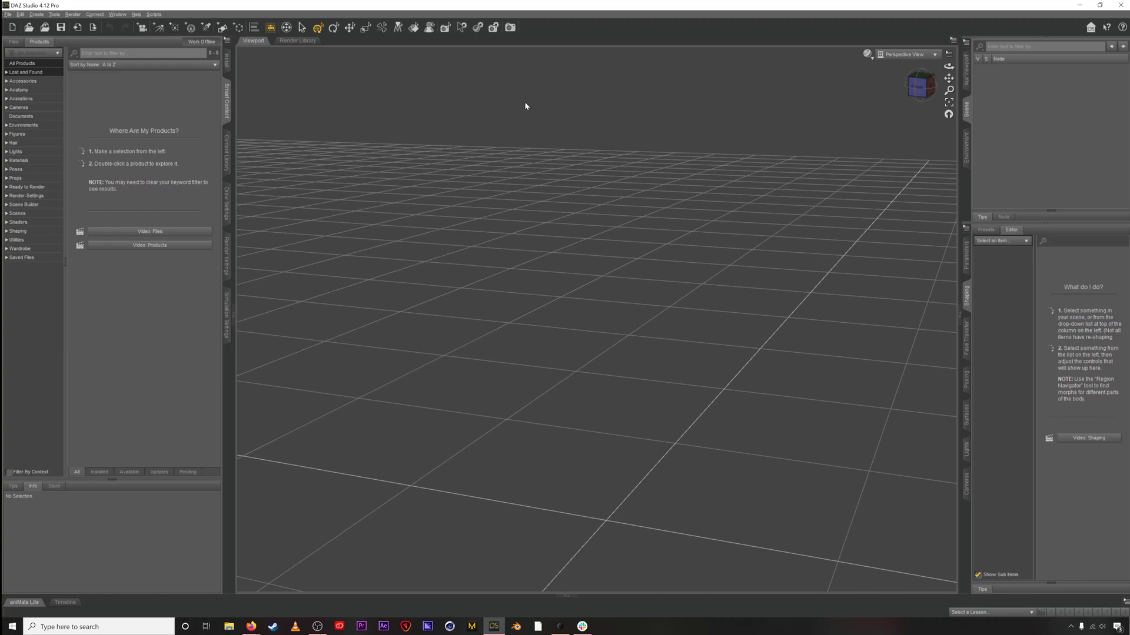
pyautogui.click(18, 134)
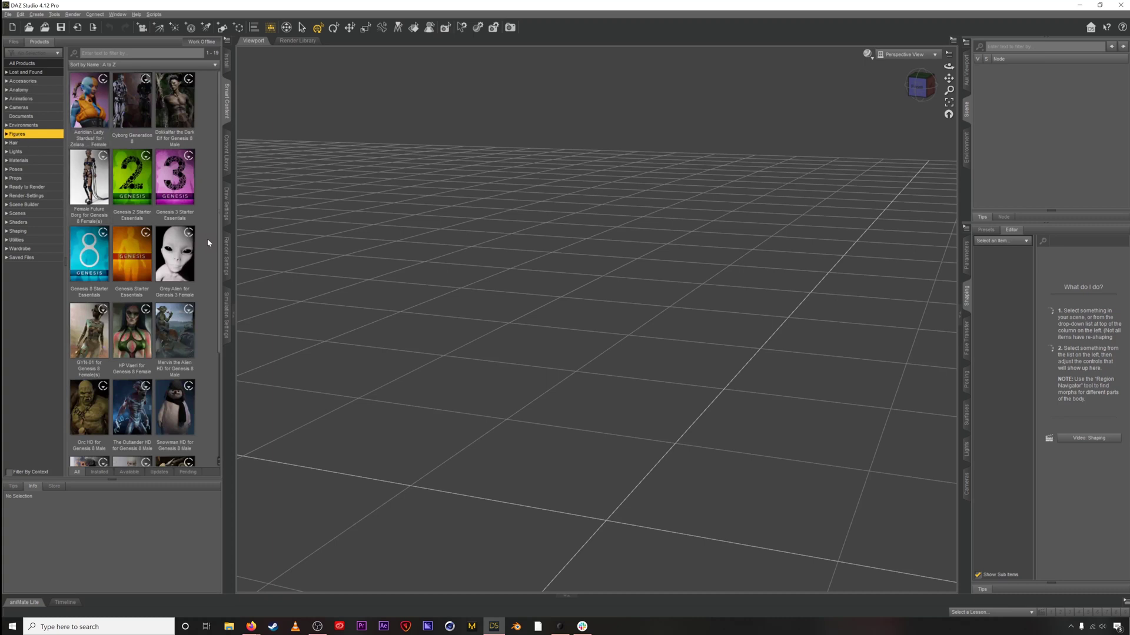
pyautogui.scroll(-3, 186, 256)
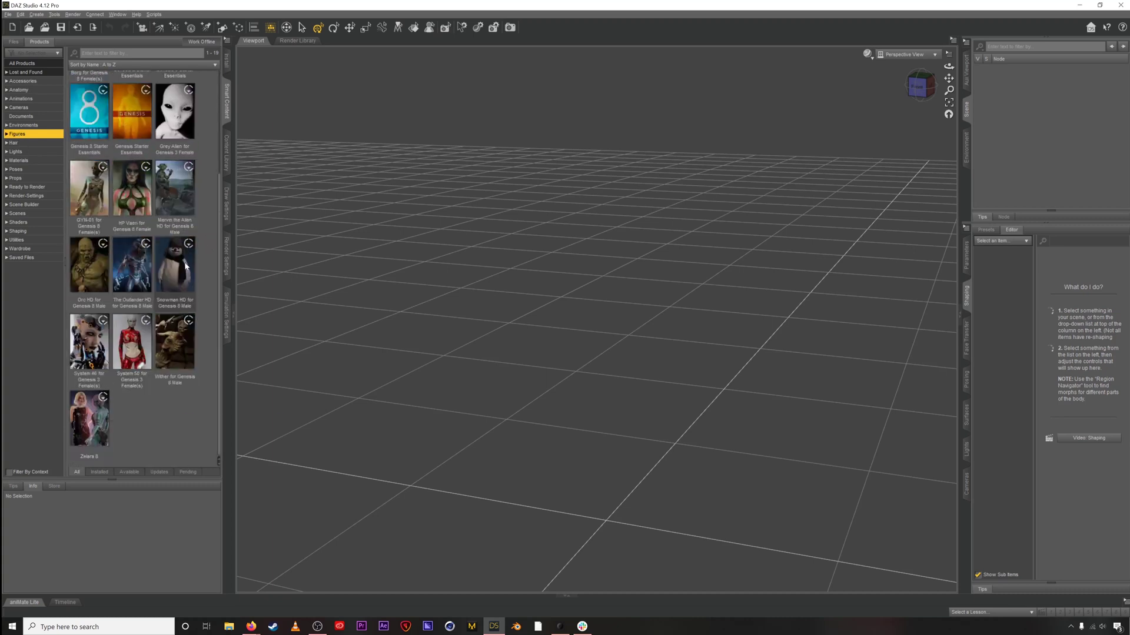
pyautogui.scroll(3, 186, 266)
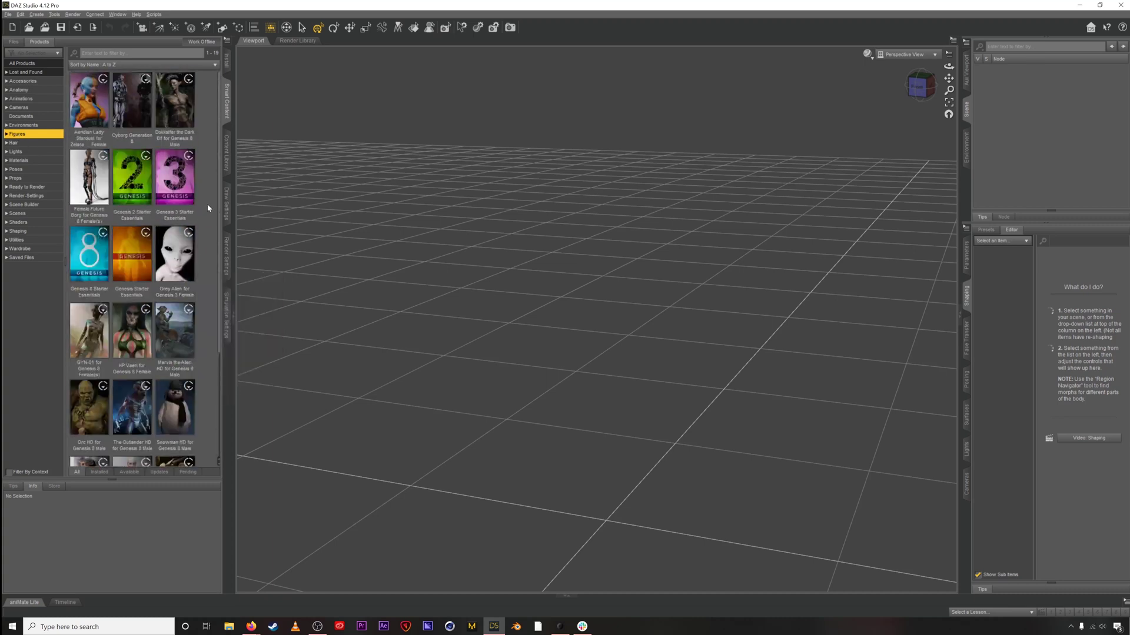
# - Load the Dark Elf CHR figure from Dokkalfar the Dark Elf and face it front-on
pyautogui.doubleClick(184, 108)
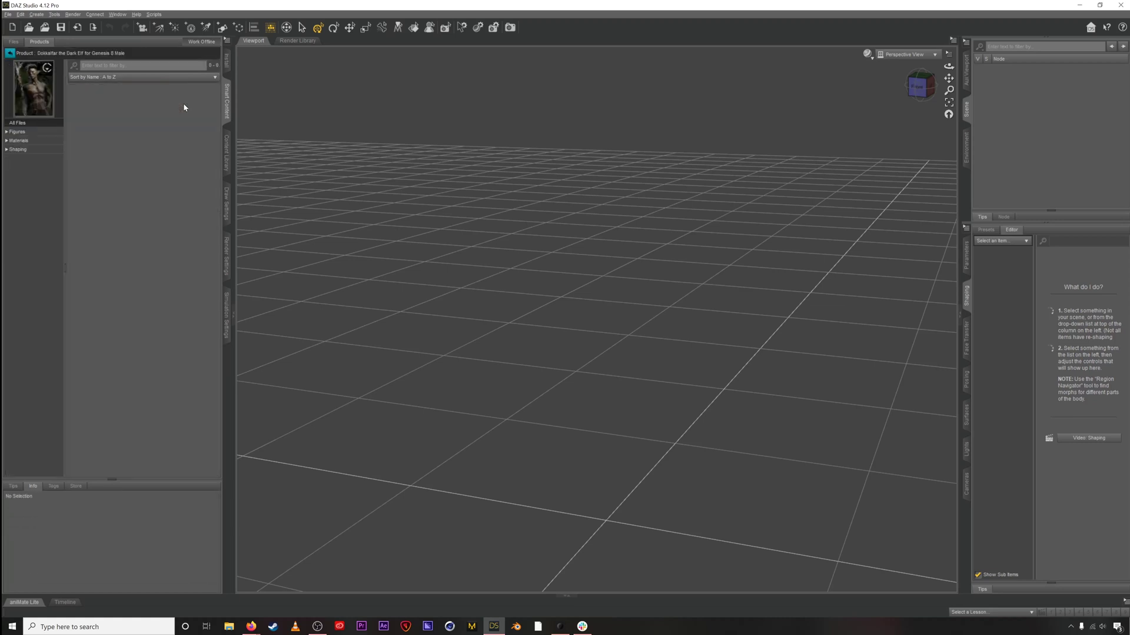
pyautogui.click(16, 133)
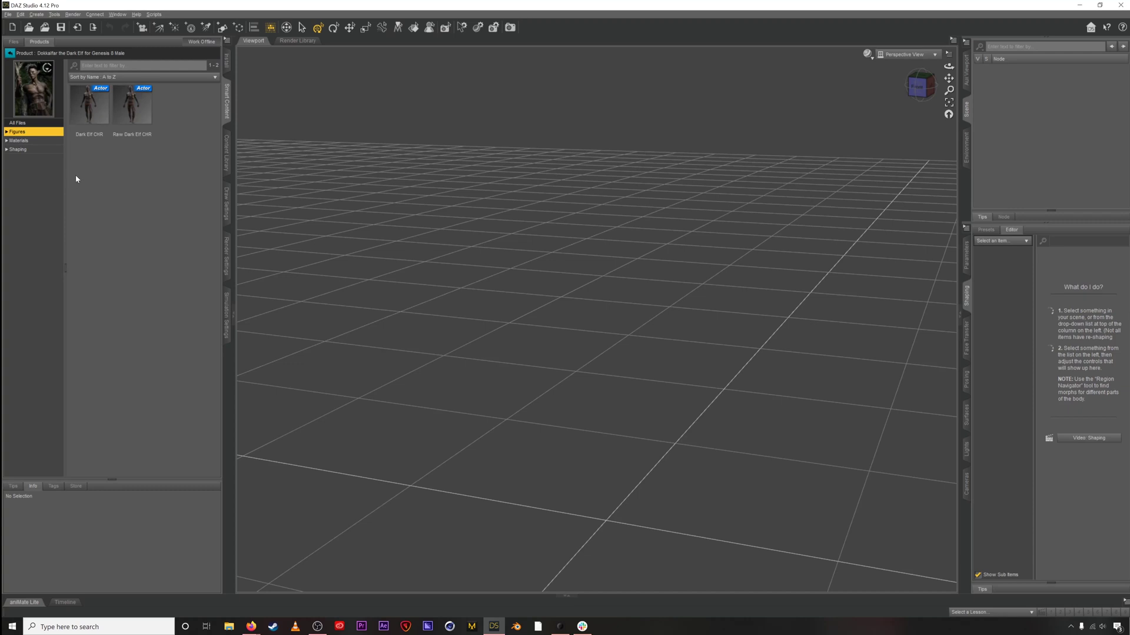
pyautogui.doubleClick(90, 113)
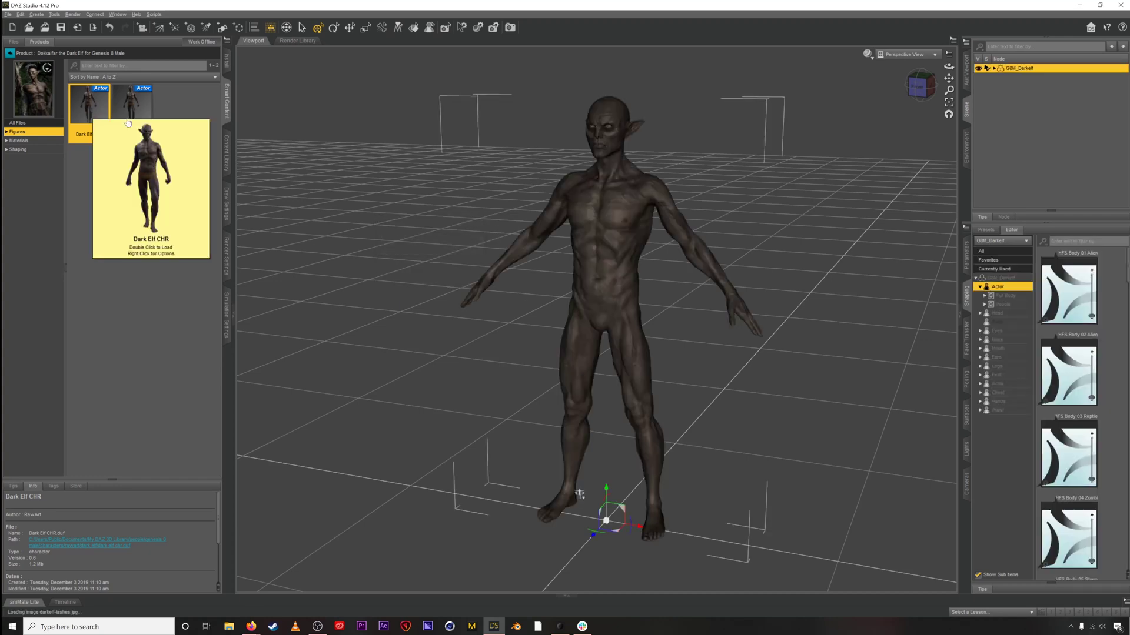
pyautogui.scroll(4, 624, 150)
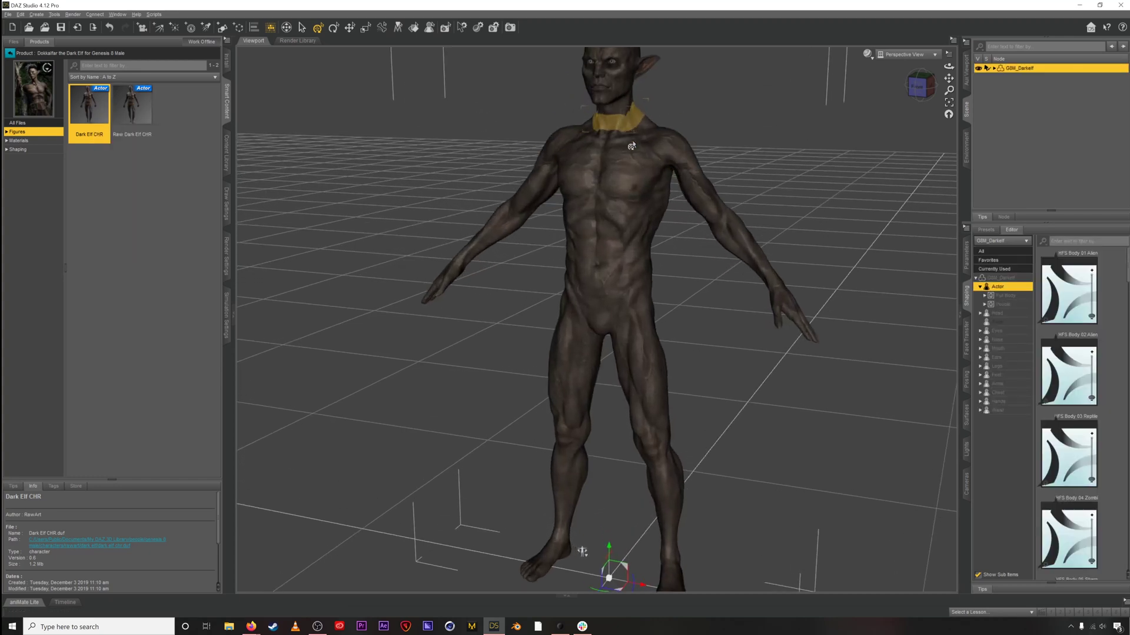
pyautogui.scroll(4, 705, 98)
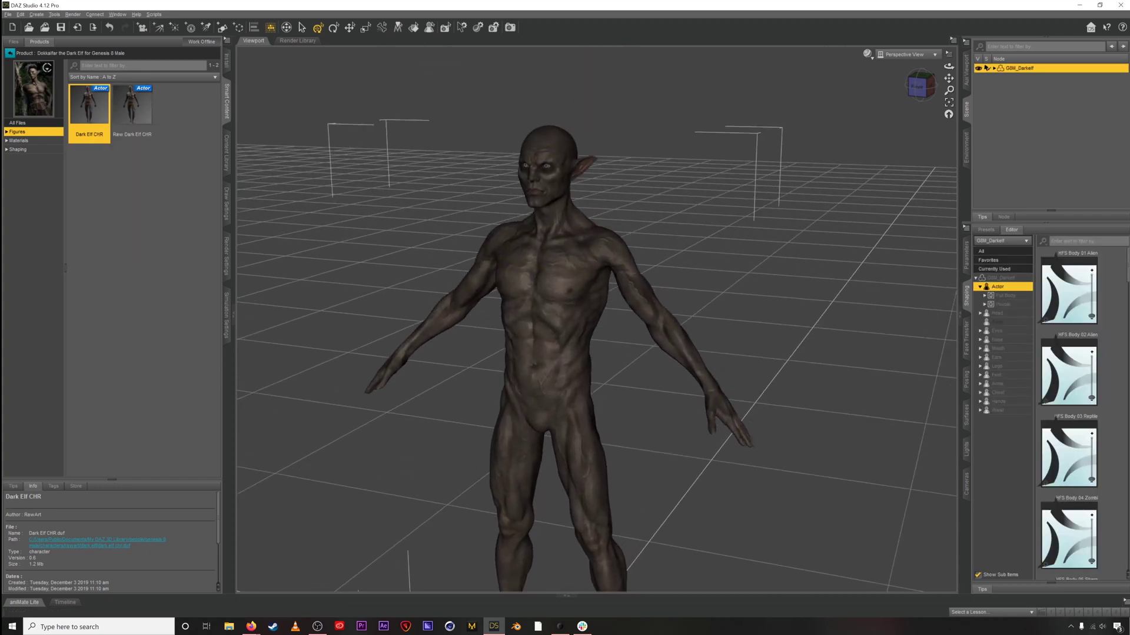
pyautogui.keyDown('alt'); pyautogui.moveTo(683, 206); pyautogui.dragTo(624, 194); pyautogui.keyUp('alt')
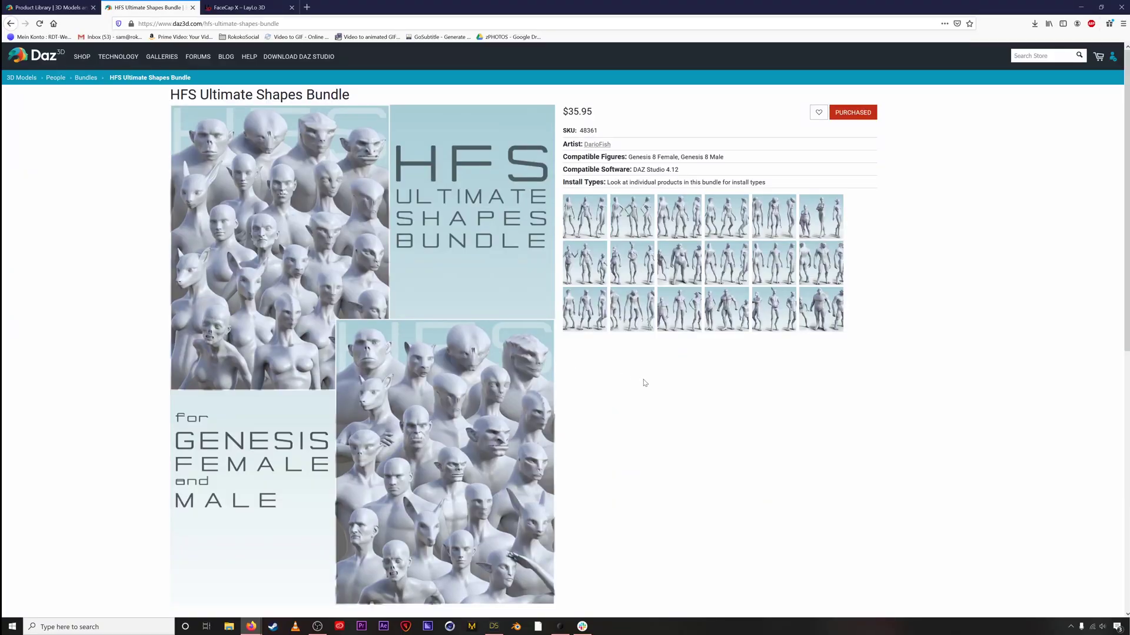
pyautogui.click(589, 237)
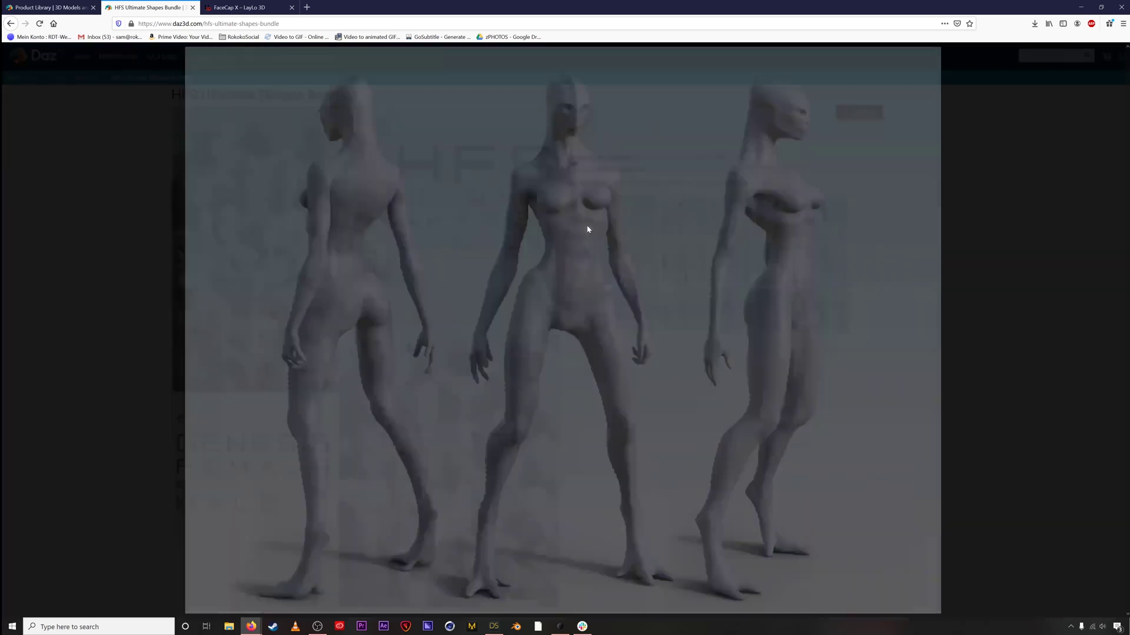
pyautogui.click(930, 338)
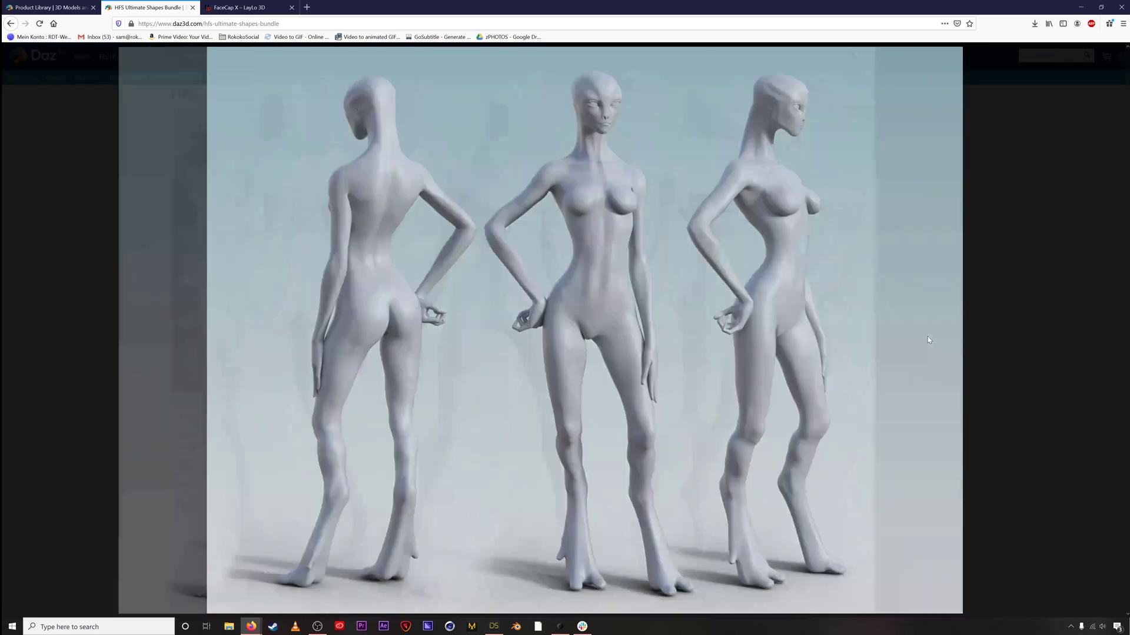
pyautogui.click(930, 337)
pyautogui.click(930, 337)
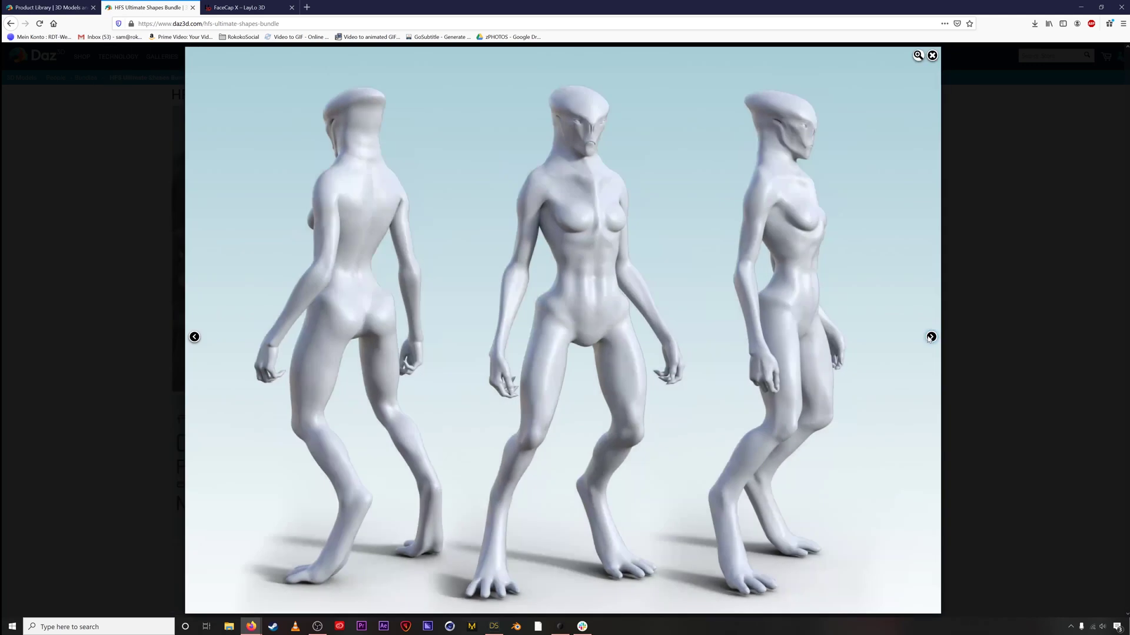
pyautogui.click(933, 56)
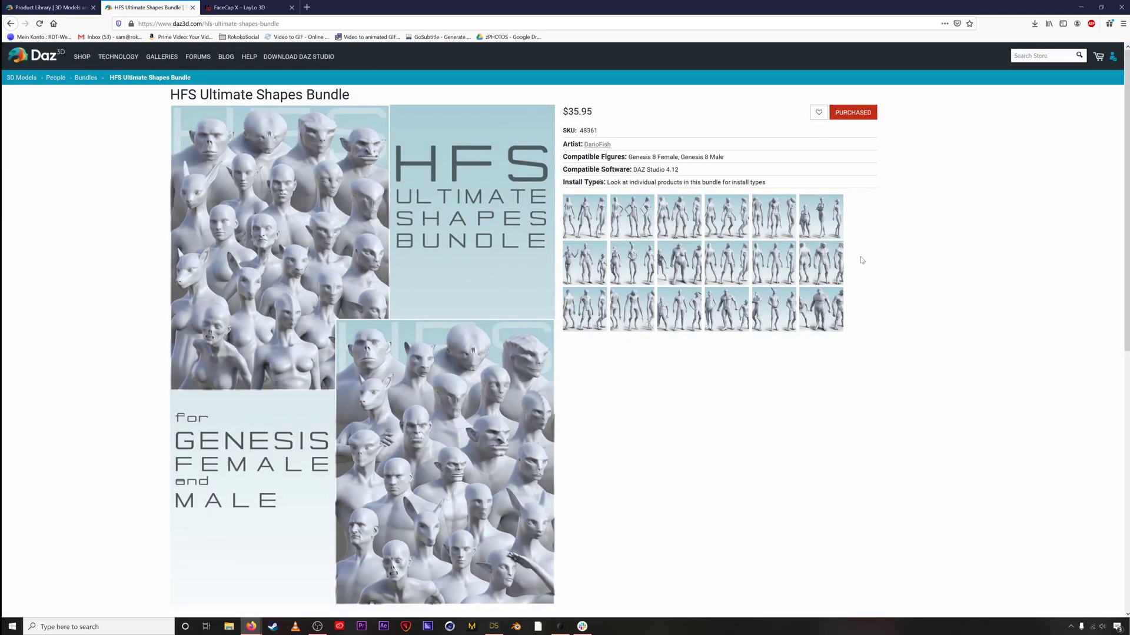
pyautogui.click(501, 627)
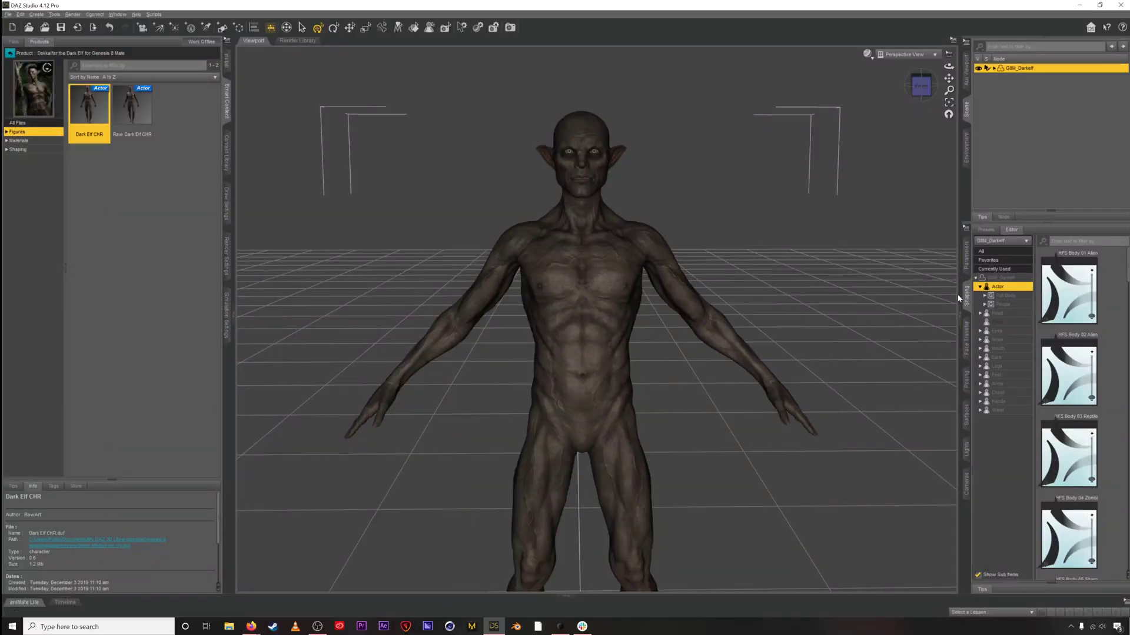
# - Apply HFS Body 01 and set the HFS Body 04 Zombi morph to 100%
pyautogui.moveTo(958, 299); pyautogui.dragTo(915, 327)
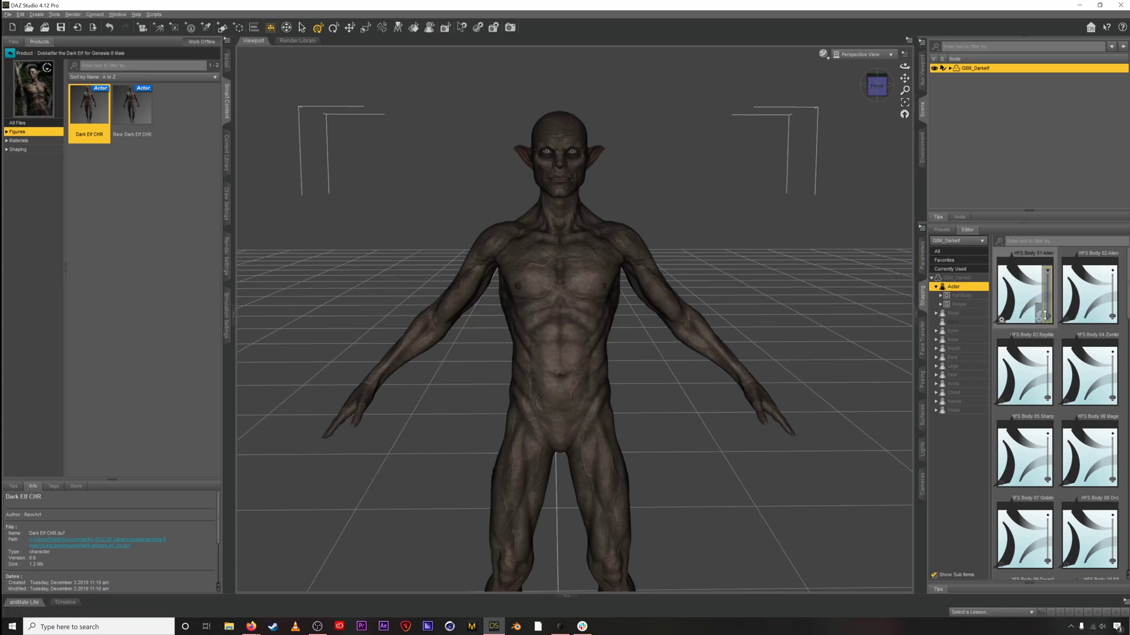
pyautogui.click(1044, 316)
pyautogui.moveTo(1113, 395); pyautogui.dragTo(1117, 348)
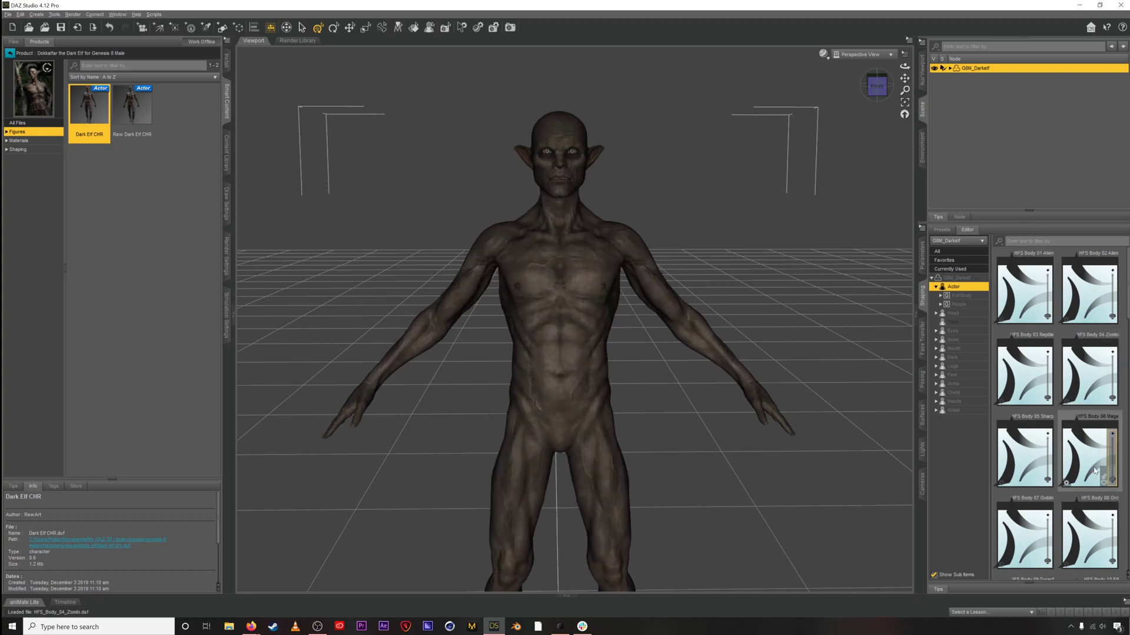
# - Test the Bodybuilder morph, then return it to 0%
pyautogui.scroll(-10, 1099, 439)
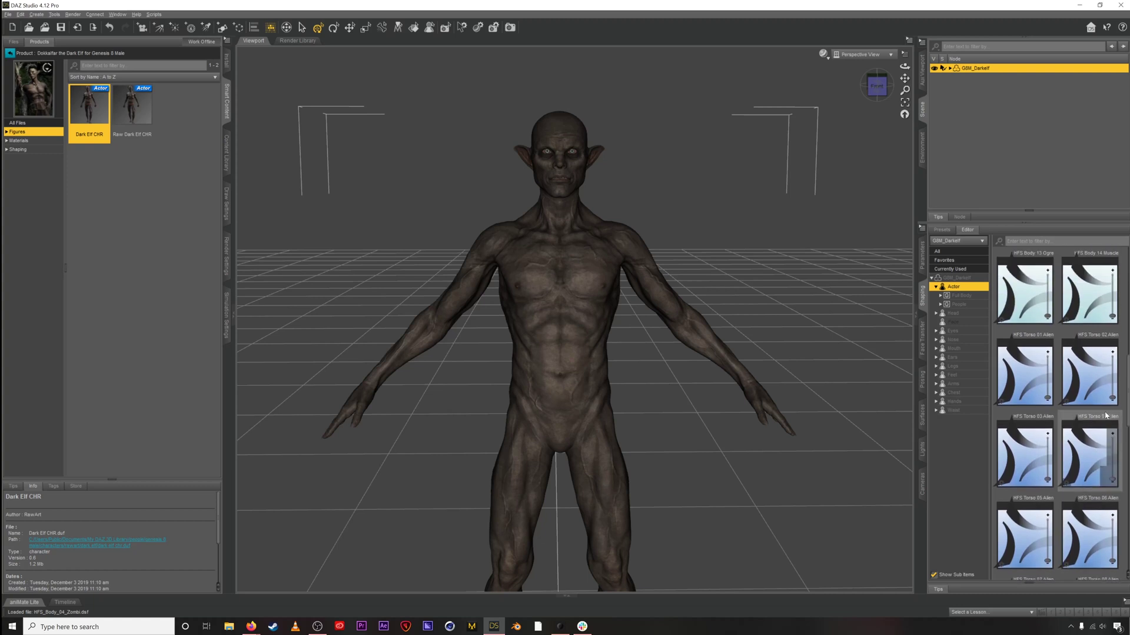
pyautogui.scroll(-5, 1100, 400)
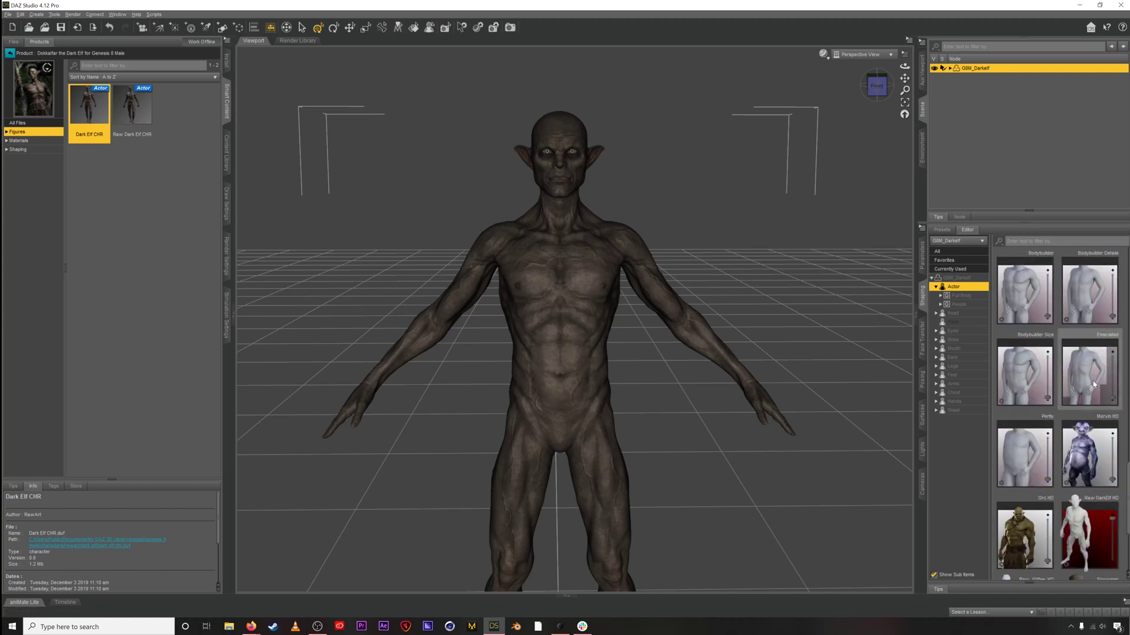
pyautogui.moveTo(1047, 316); pyautogui.dragTo(1050, 262)
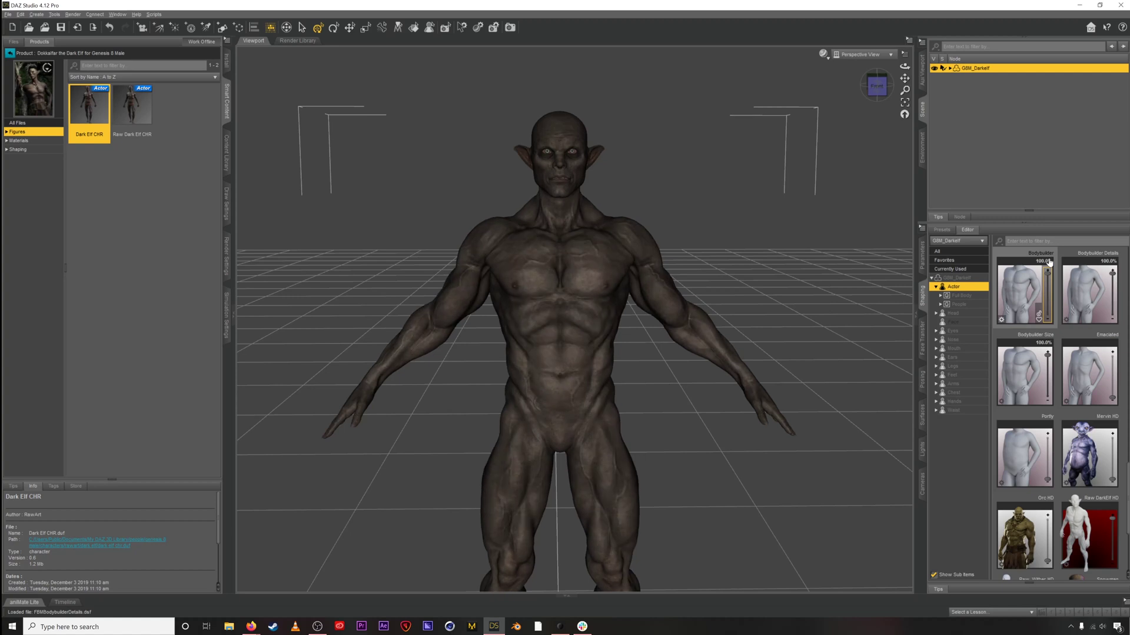
pyautogui.moveTo(1047, 272); pyautogui.dragTo(1047, 321)
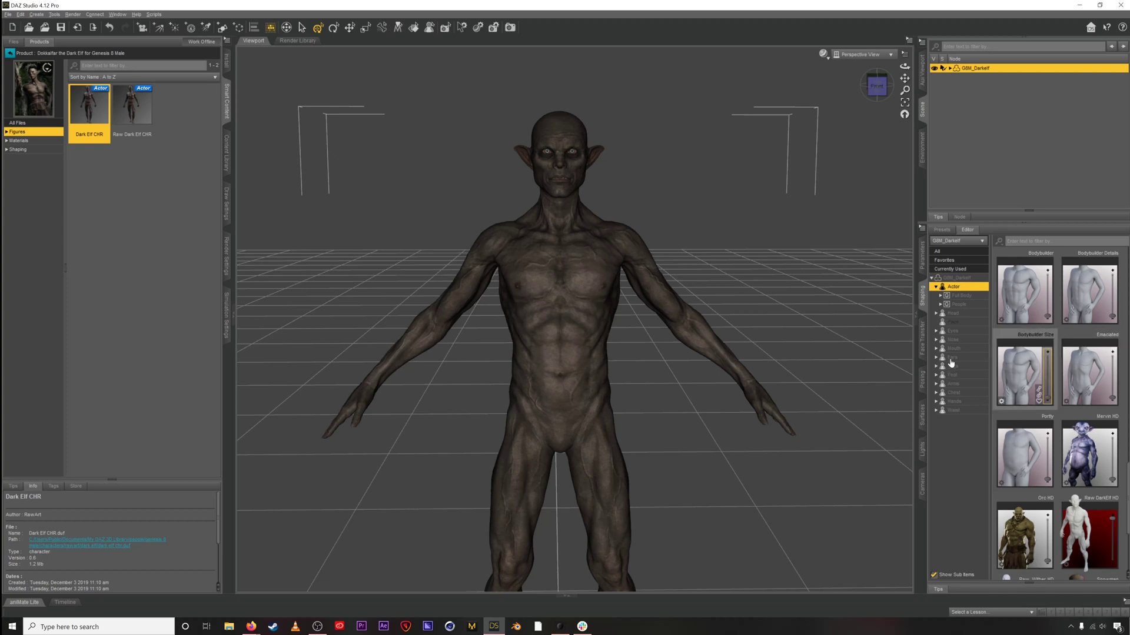
pyautogui.click(953, 316)
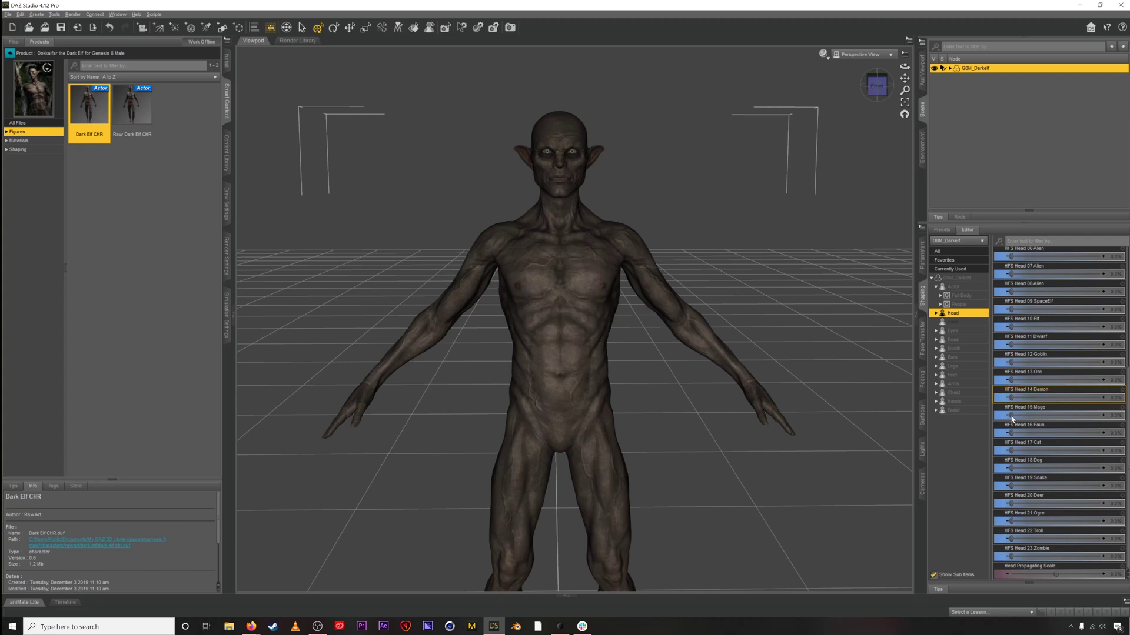
# - Raise the HFS Head 17 Cat and HFS Head 19 Snake morphs, viewing the head at three-quarters
pyautogui.moveTo(1017, 451); pyautogui.dragTo(1076, 460)
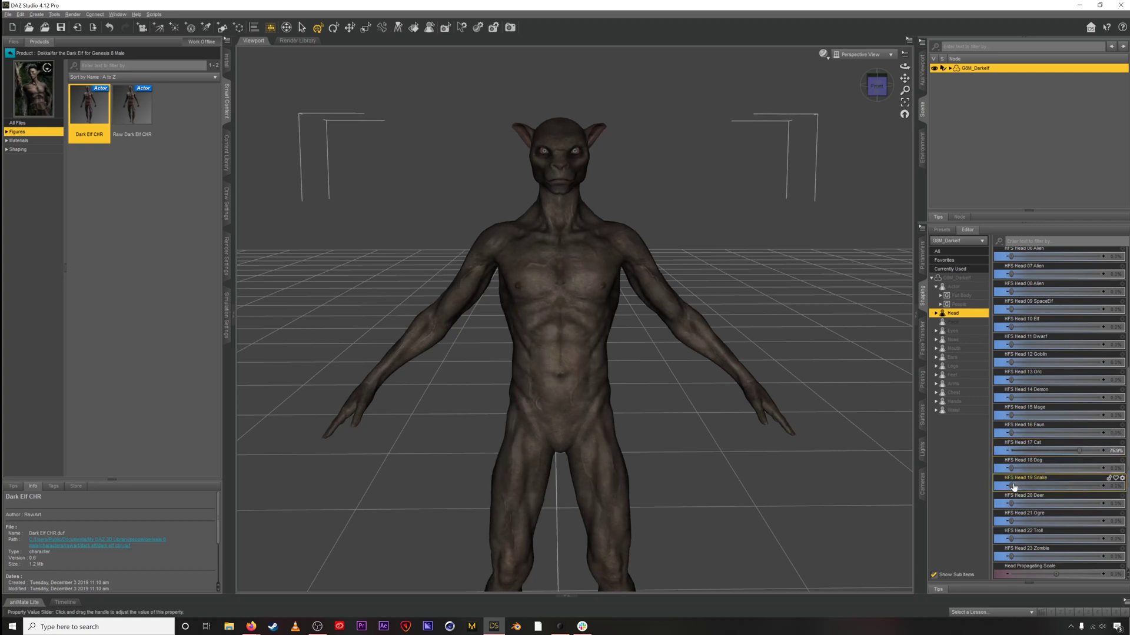
pyautogui.moveTo(1013, 487)
pyautogui.moveTo(1014, 486); pyautogui.dragTo(1068, 487)
pyautogui.keyDown('alt'); pyautogui.moveTo(530, 265); pyautogui.dragTo(653, 277); pyautogui.keyUp('alt')
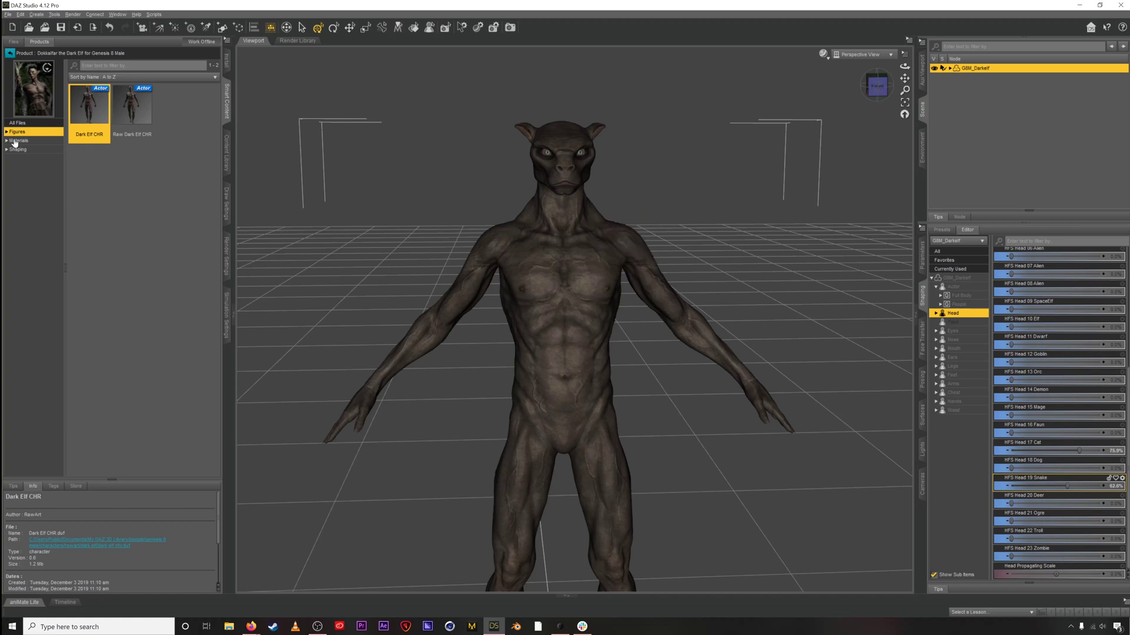
# - Merge the Dark Elf 02 Face3 Iray material onto the elf and reset the camera to front
pyautogui.click(19, 141)
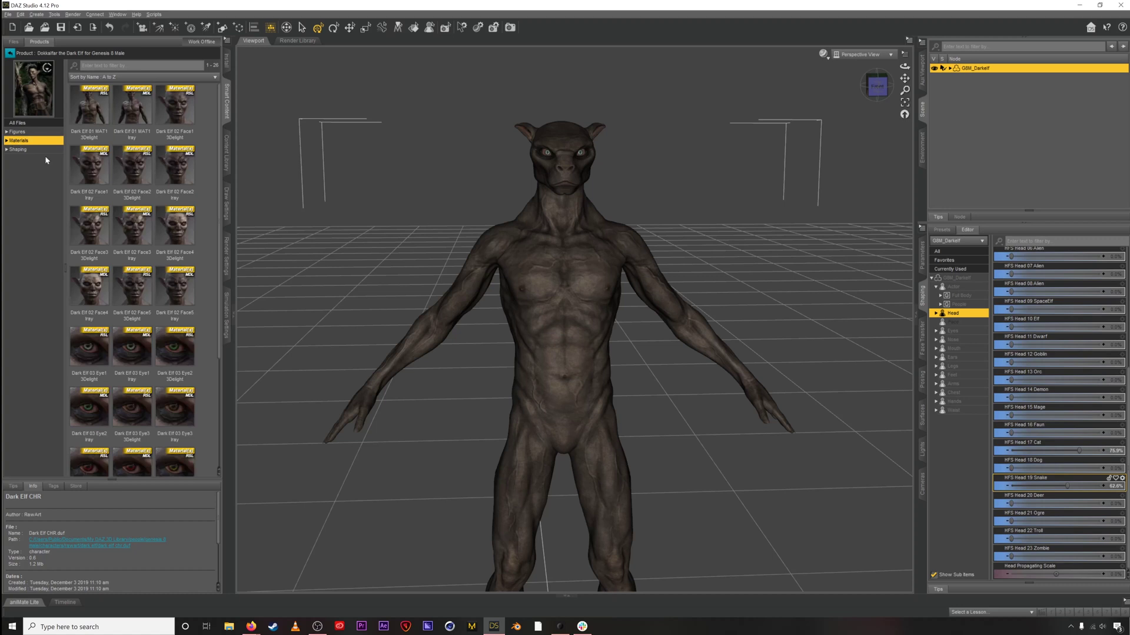
pyautogui.moveTo(175, 234)
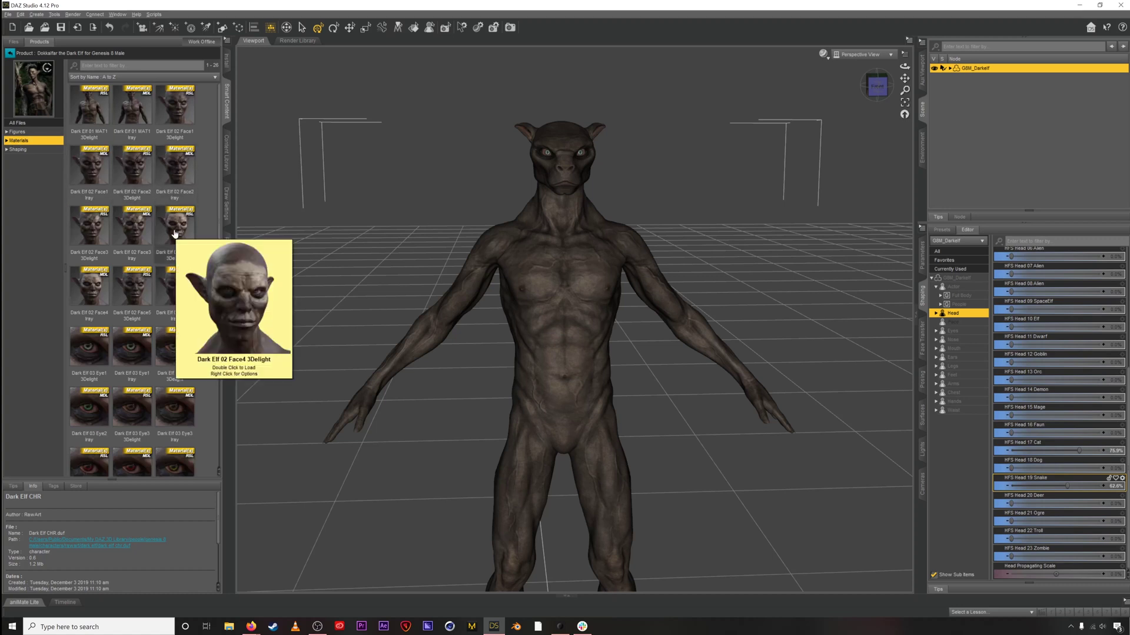
pyautogui.moveTo(129, 230)
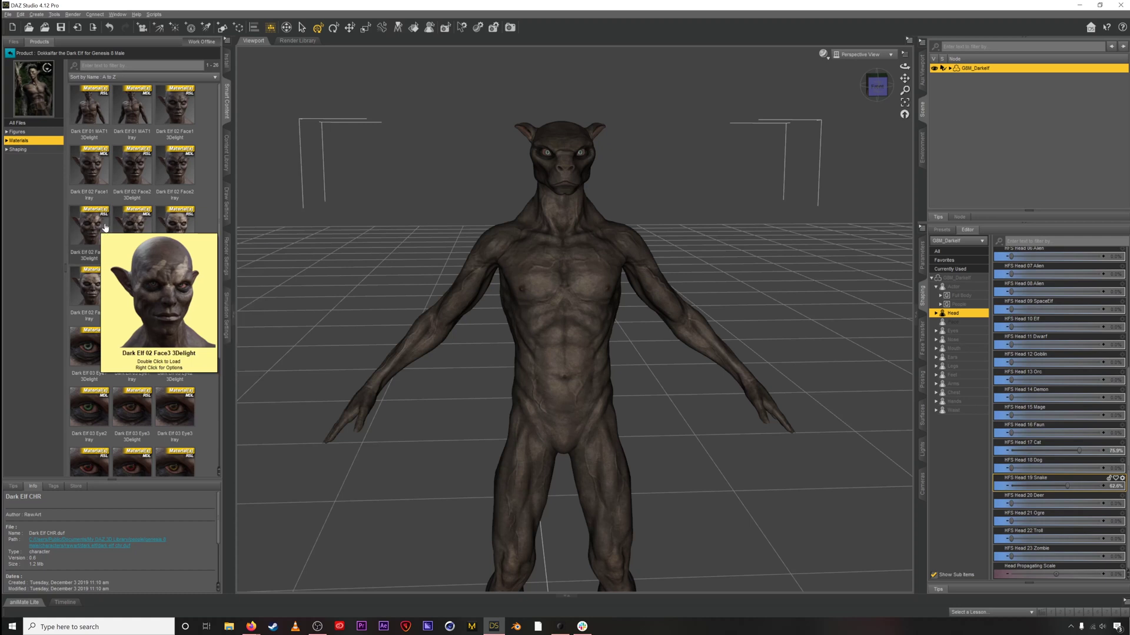
pyautogui.rightClick(128, 223)
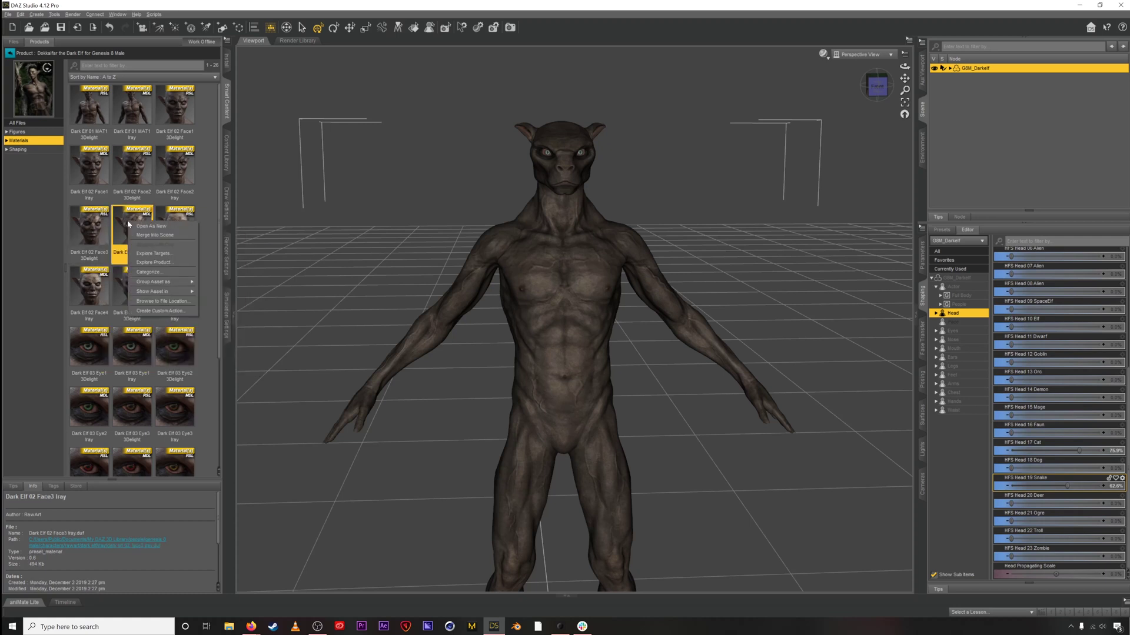
pyautogui.click(155, 235)
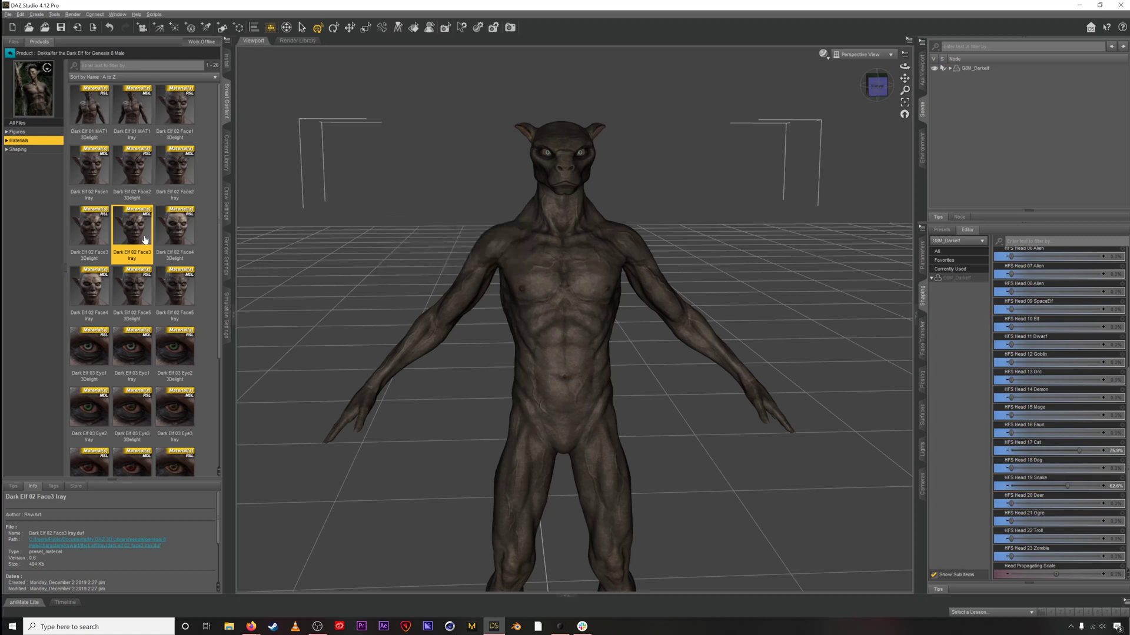
pyautogui.scroll(1, 559, 159)
pyautogui.scroll(4, 651, 141)
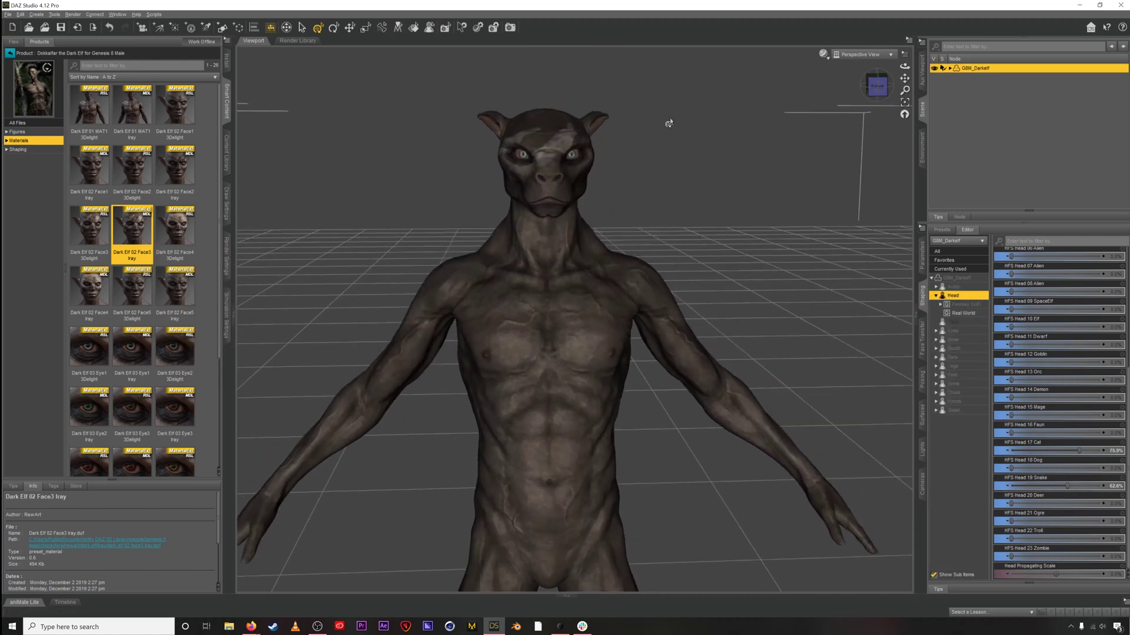
pyautogui.keyDown('alt'); pyautogui.moveTo(647, 200); pyautogui.dragTo(495, 205); pyautogui.keyUp('alt')
pyautogui.hotkey('ctrl', 'shift', 'f')
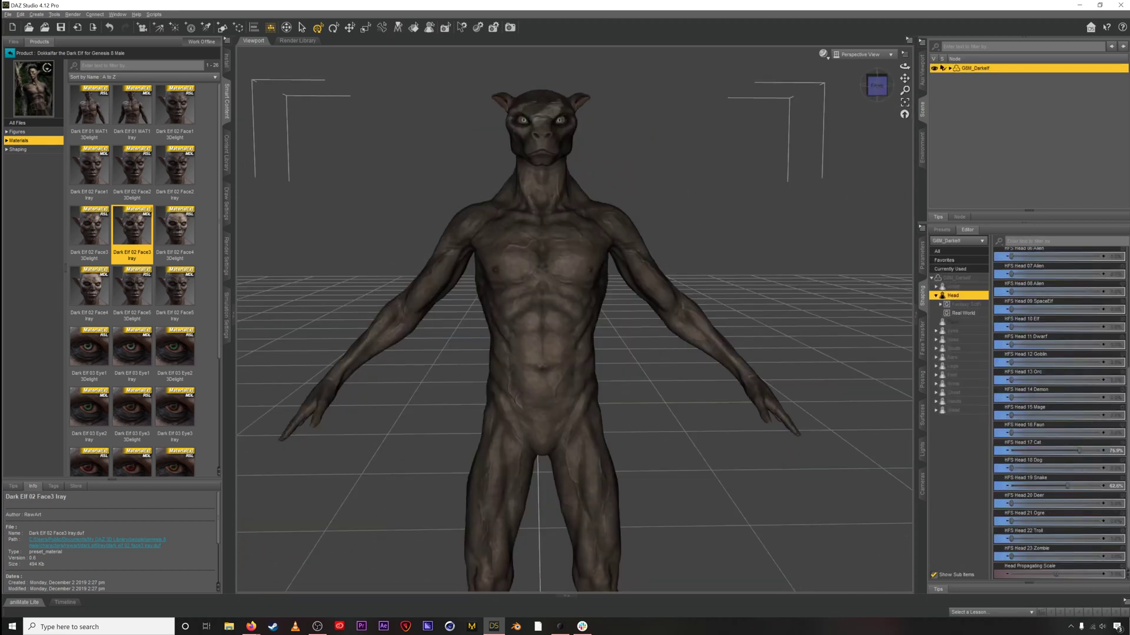
# - Export the elf from DAZ Studio as SnakeCatElf_fromDAZ.fbx, accepting the FBX export options
pyautogui.click(9, 14)
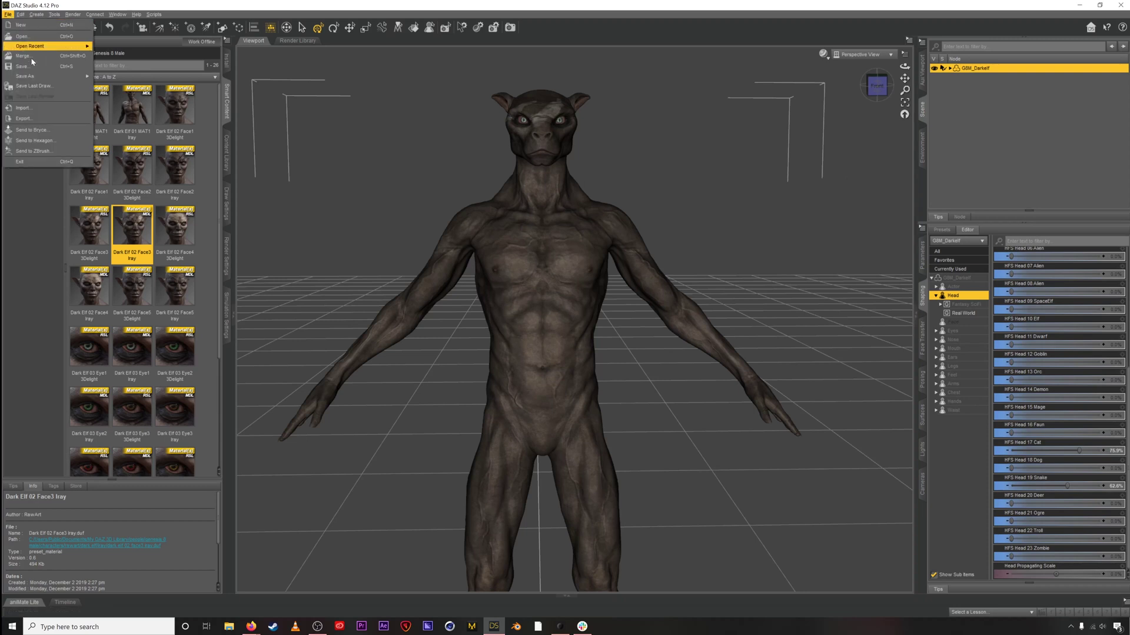
pyautogui.click(46, 118)
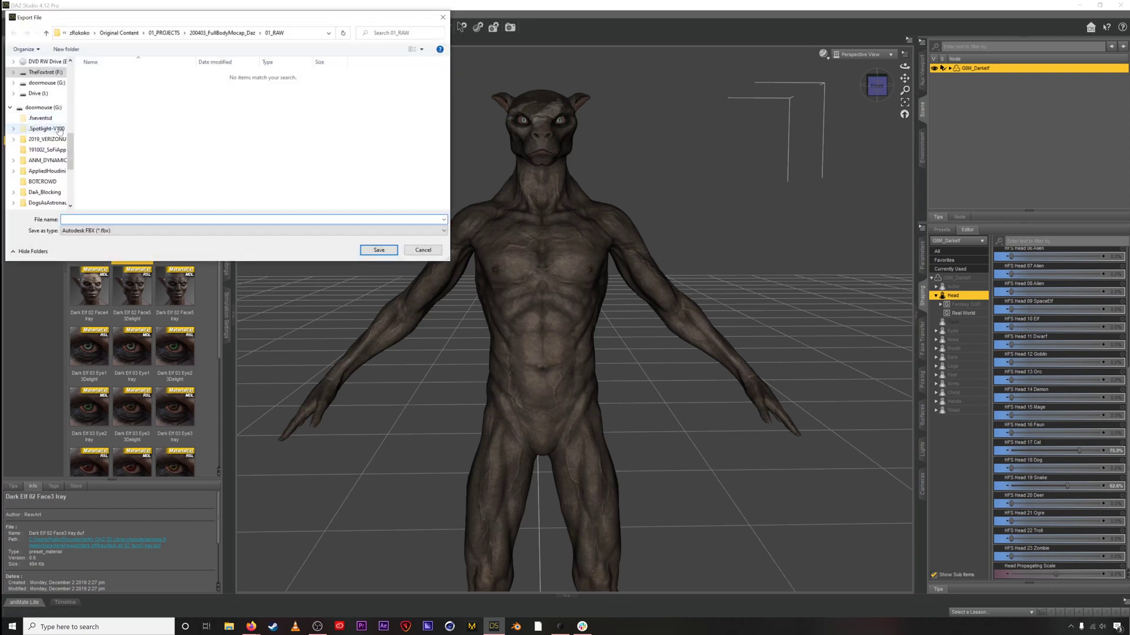
pyautogui.scroll(3, 72, 149)
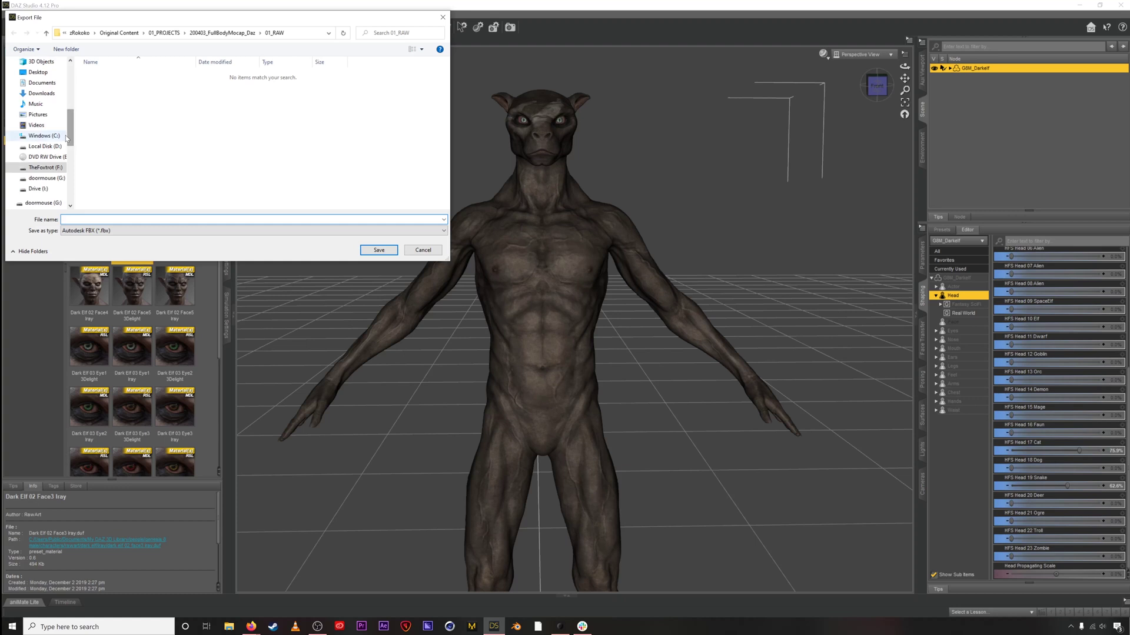
pyautogui.write('SnakeC')
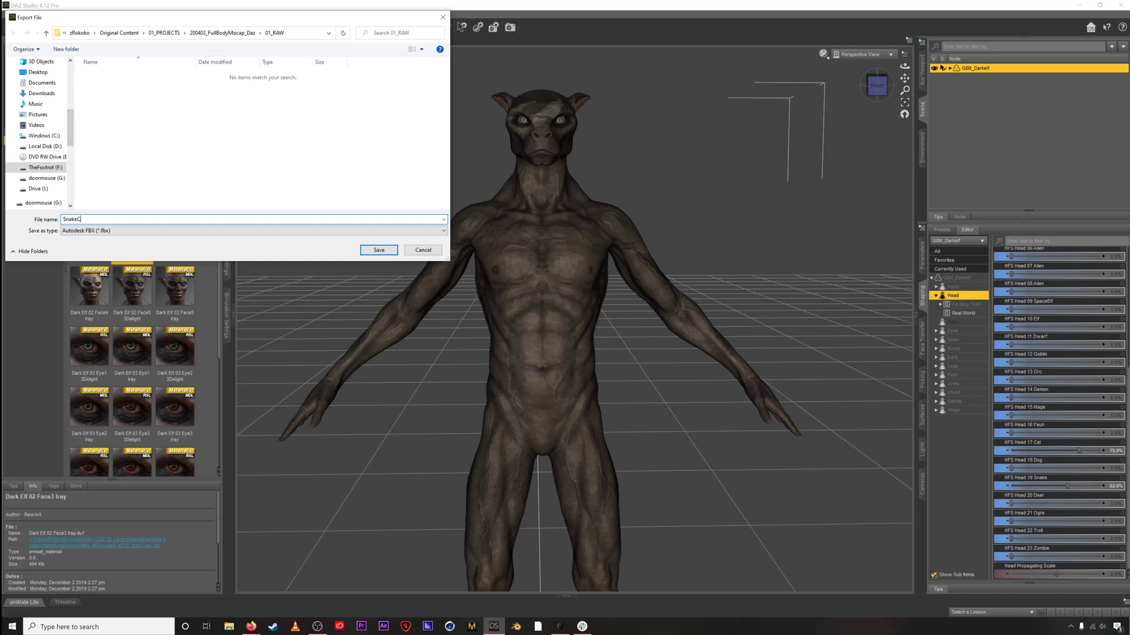
pyautogui.write('atElf_fromDAZ')
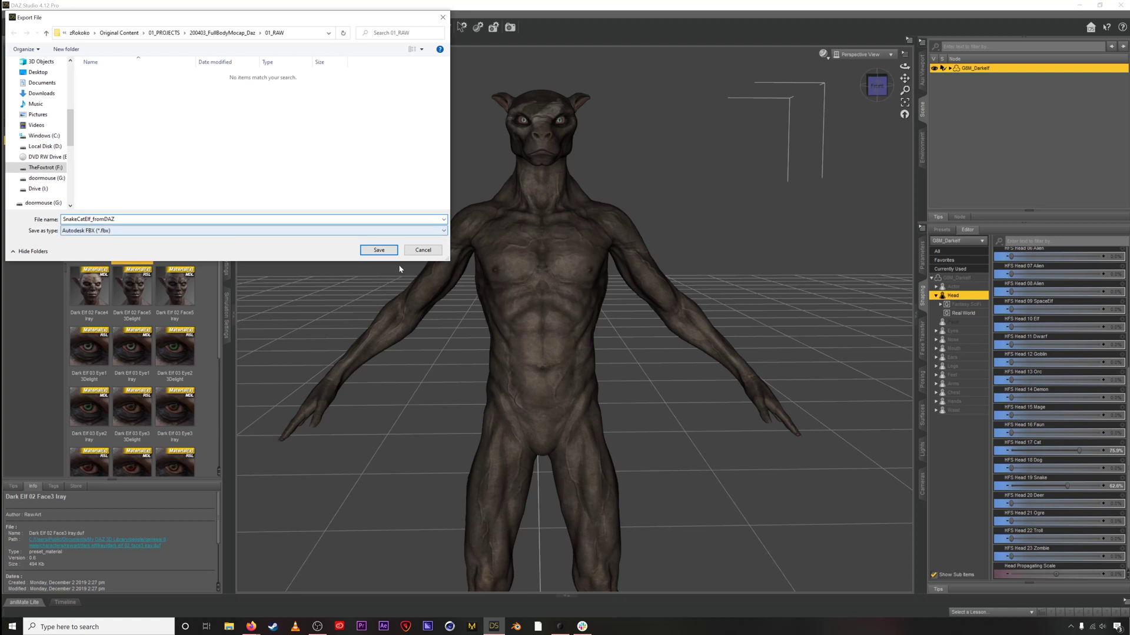
pyautogui.click(379, 250)
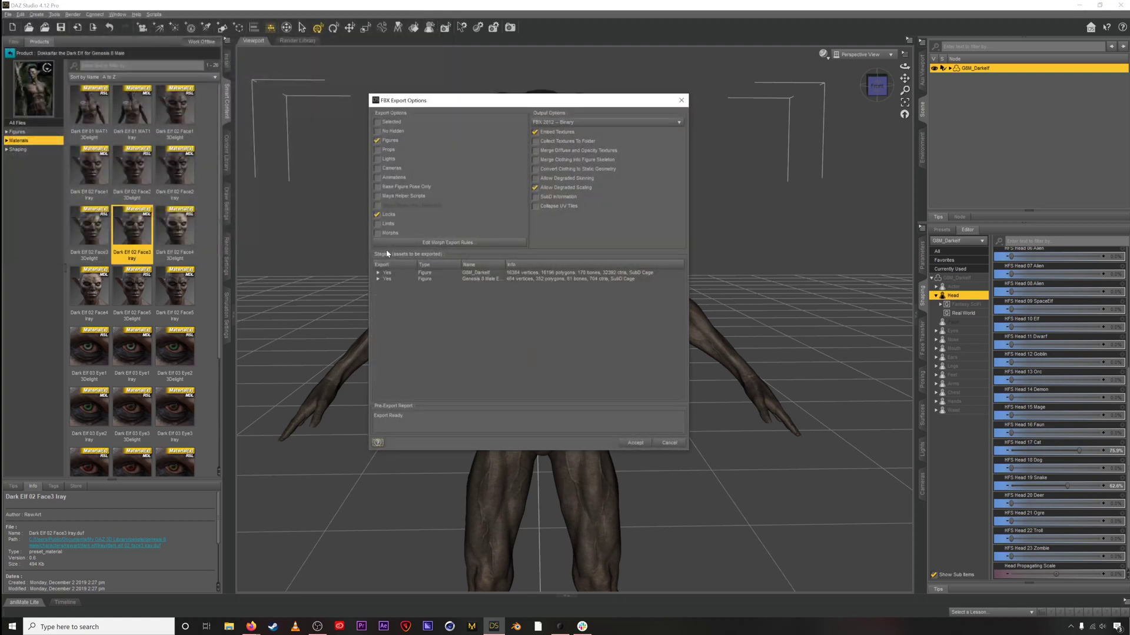
pyautogui.click(639, 443)
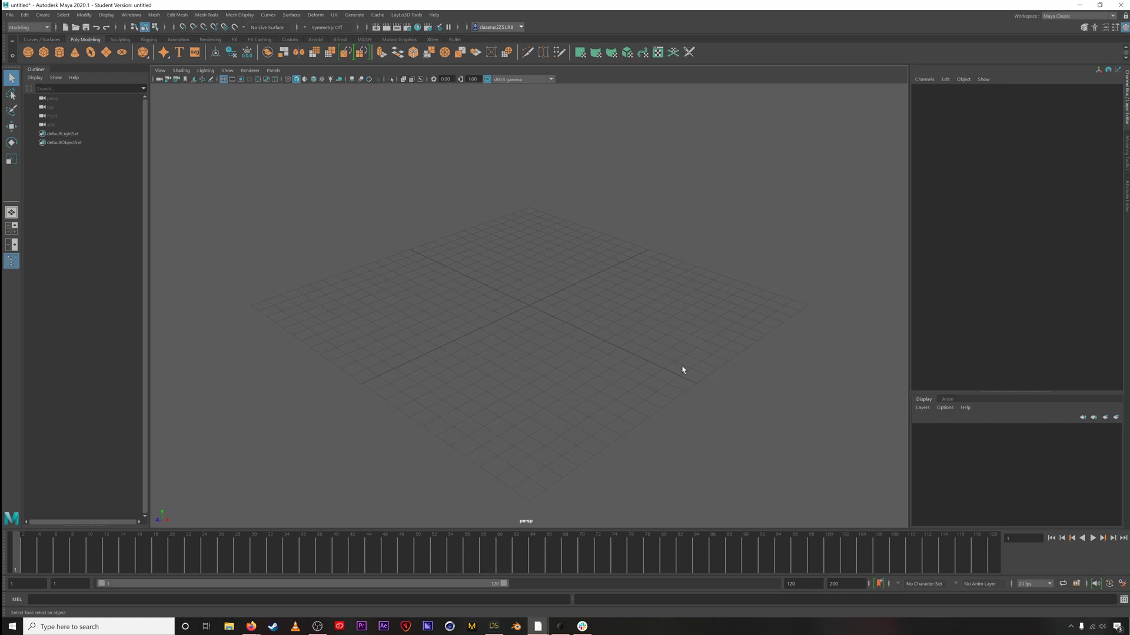
# - Import the exported elf FBX from the 01_PROJECTS folder into Maya and orbit to a front view
pyautogui.click(10, 15)
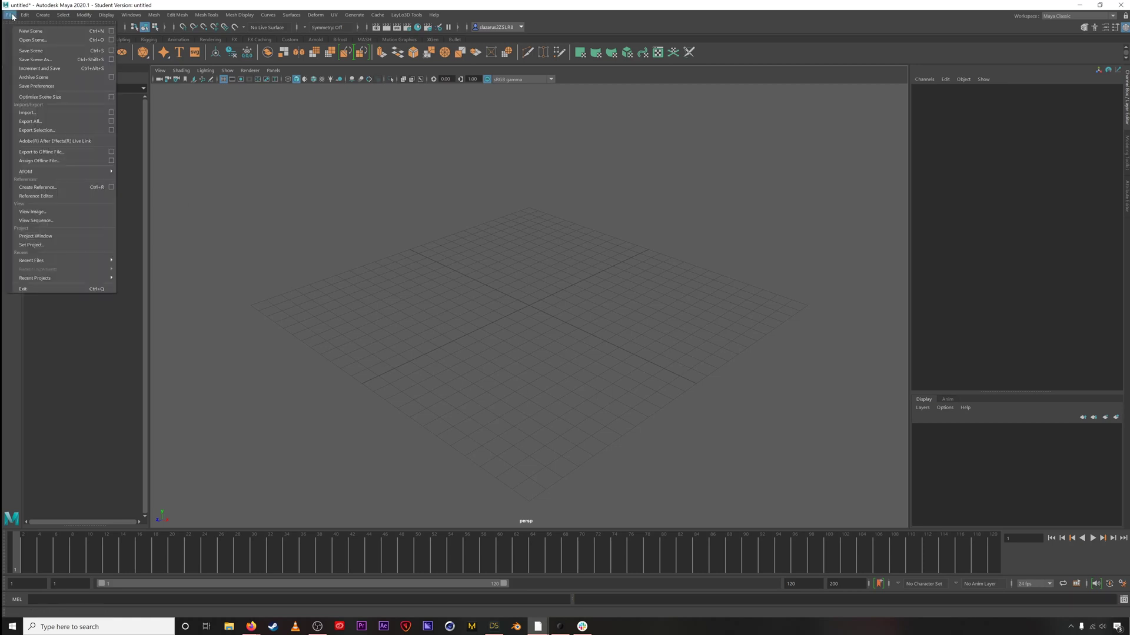
pyautogui.click(28, 113)
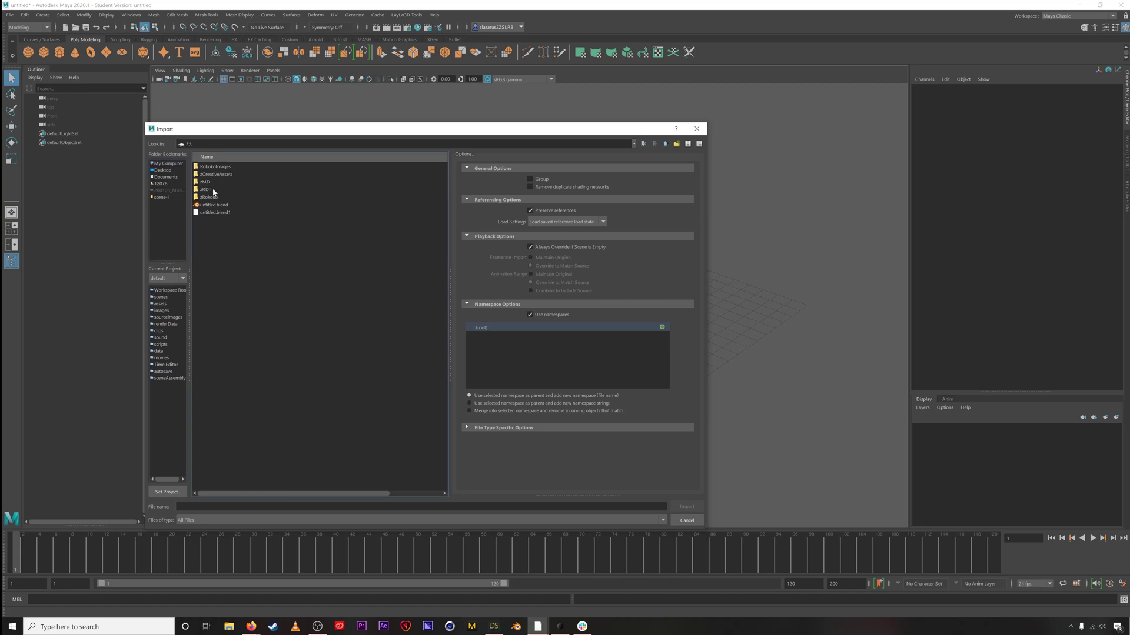
pyautogui.click(214, 168)
pyautogui.doubleClick(215, 167)
pyautogui.doubleClick(203, 171)
pyautogui.click(203, 170)
pyautogui.click(687, 507)
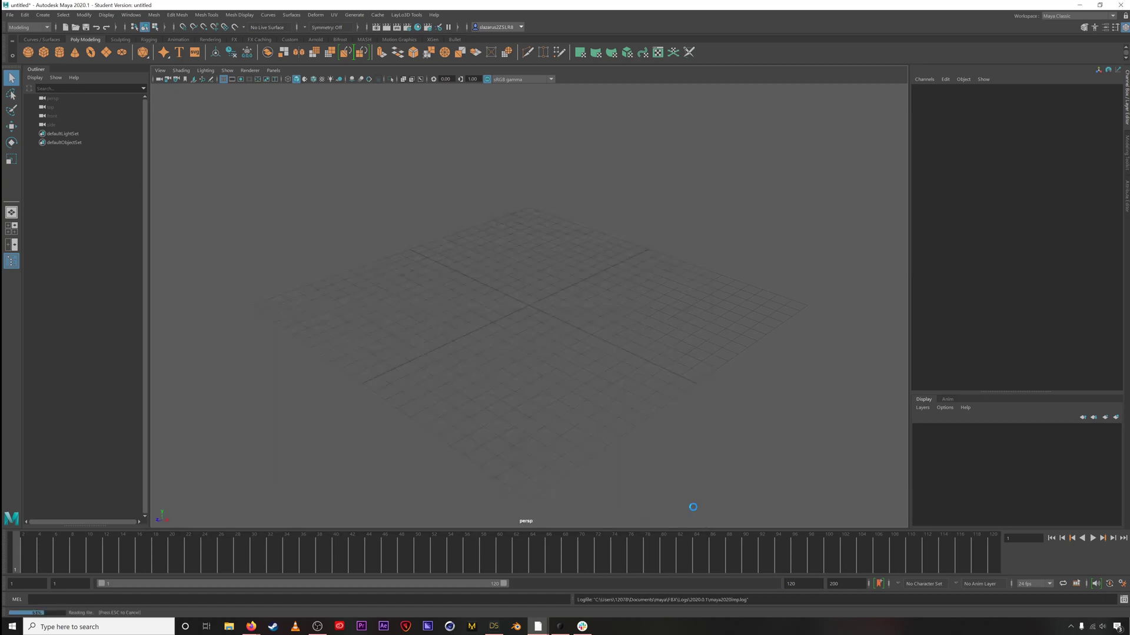
pyautogui.scroll(-10, 693, 507)
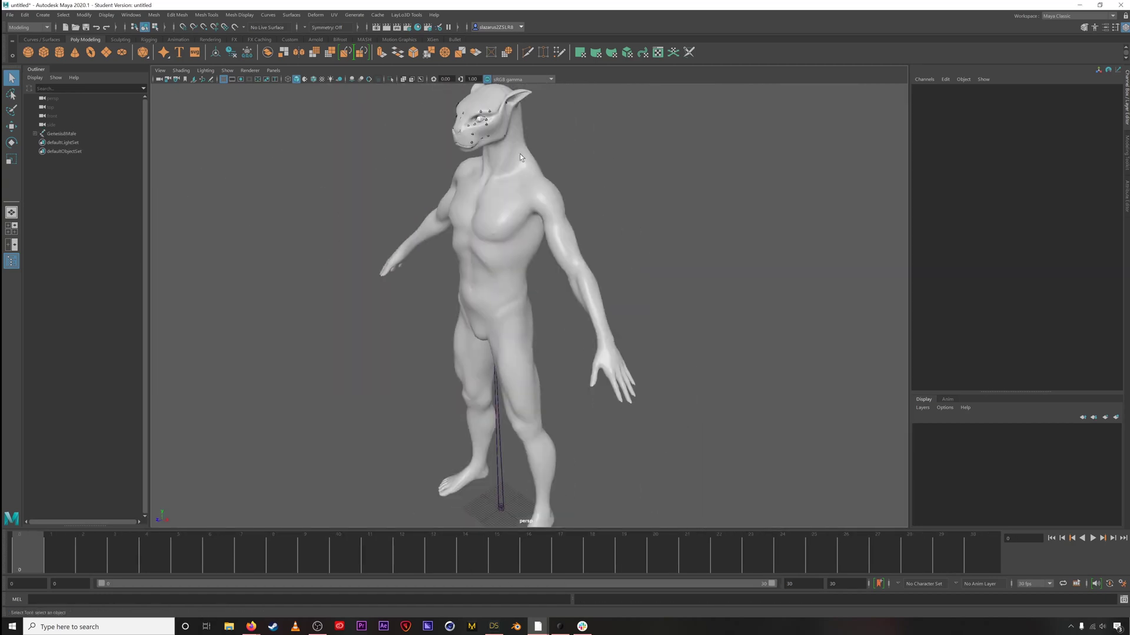
pyautogui.keyDown('alt'); pyautogui.moveTo(520, 153); pyautogui.dragTo(535, 195); pyautogui.keyUp('alt')
# - In Firefox, scroll to the top of LayLo 3D's FaceCap X page to the My Daz 3D Products link
pyautogui.hotkey('alt', 'Tab')
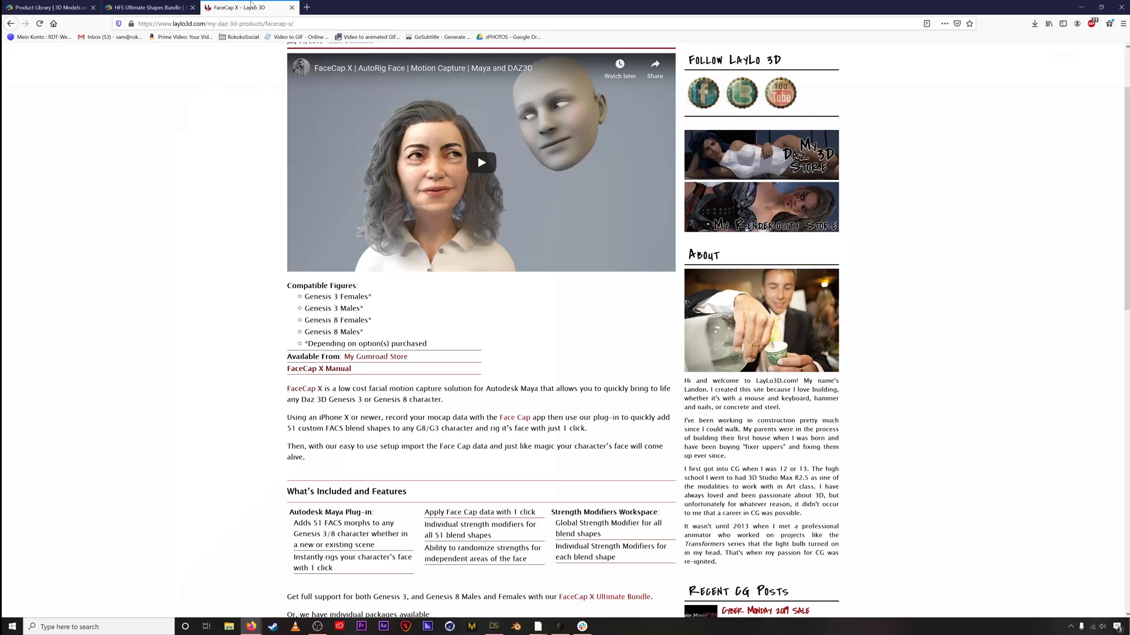
pyautogui.scroll(2, 238, 224)
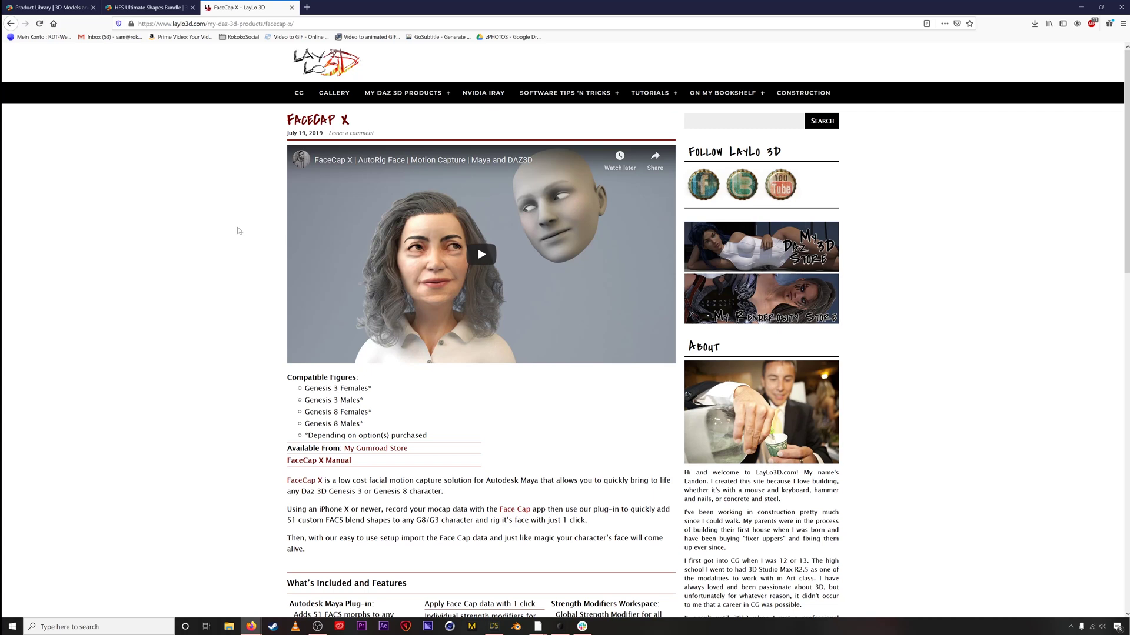
pyautogui.moveTo(406, 94)
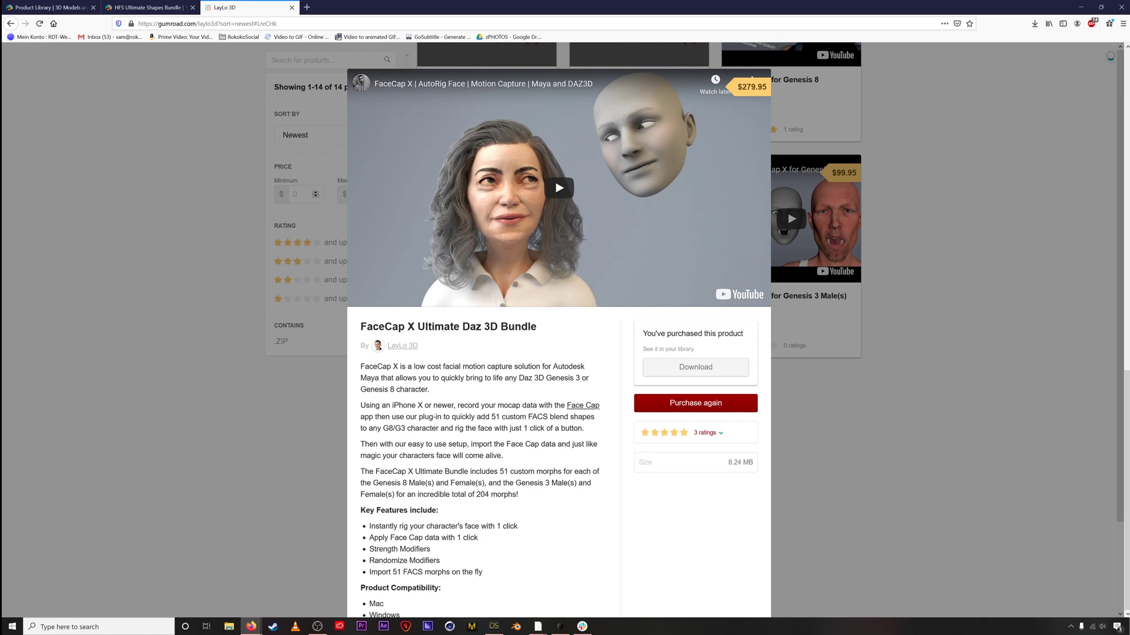
# - Return to Maya and check the Plug-in Manager from the Windows menu
pyautogui.moveTo(537, 627)
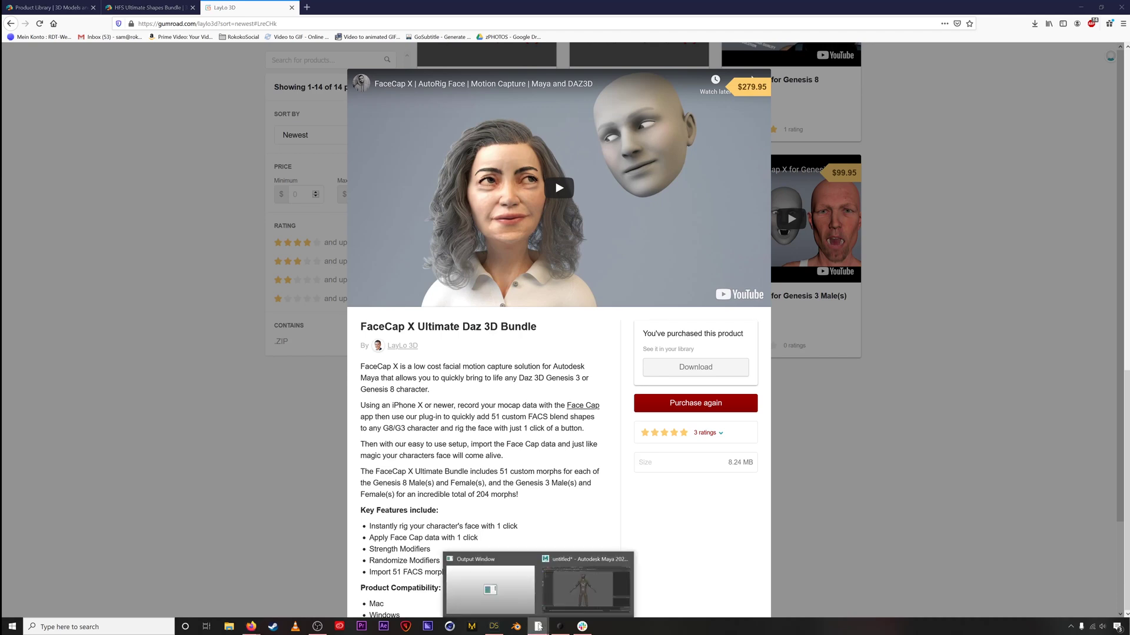
pyautogui.click(569, 595)
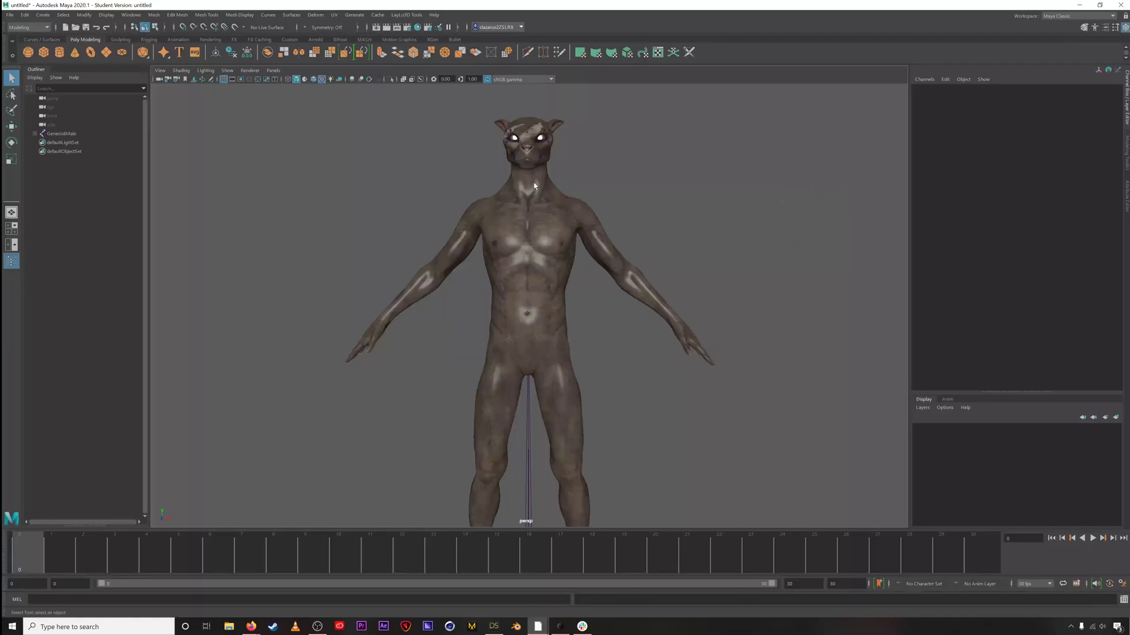
pyautogui.moveTo(532, 145)
pyautogui.keyDown('alt'); pyautogui.mouseDown()
pyautogui.moveTo(556, 148)
pyautogui.moveTo(531, 151)
pyautogui.mouseUp(); pyautogui.keyUp('alt')
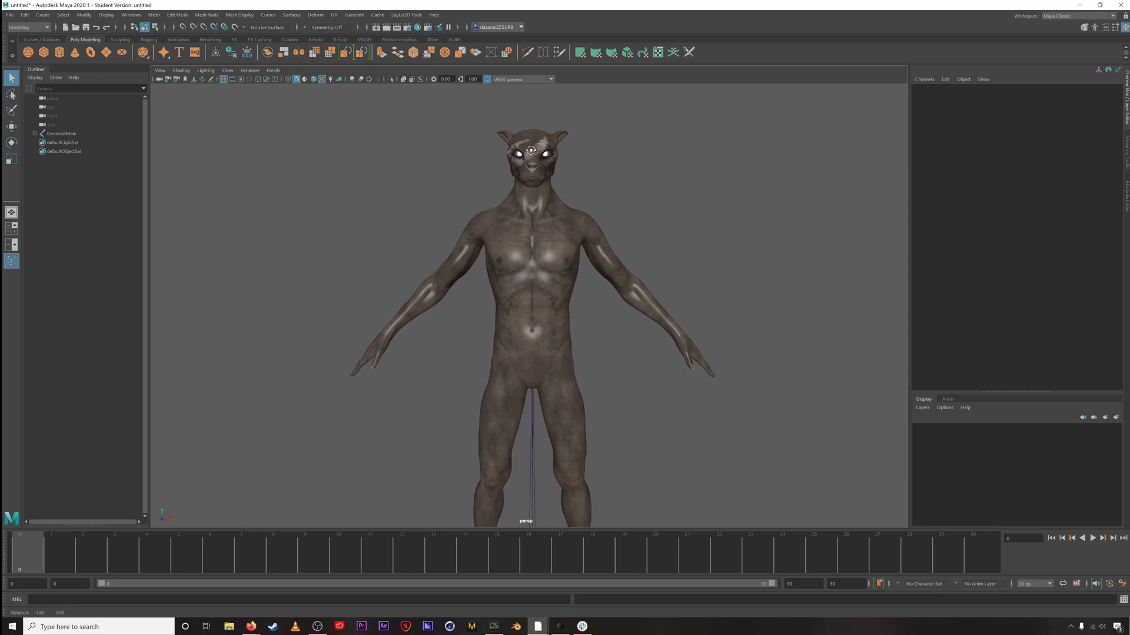
pyautogui.click(131, 16)
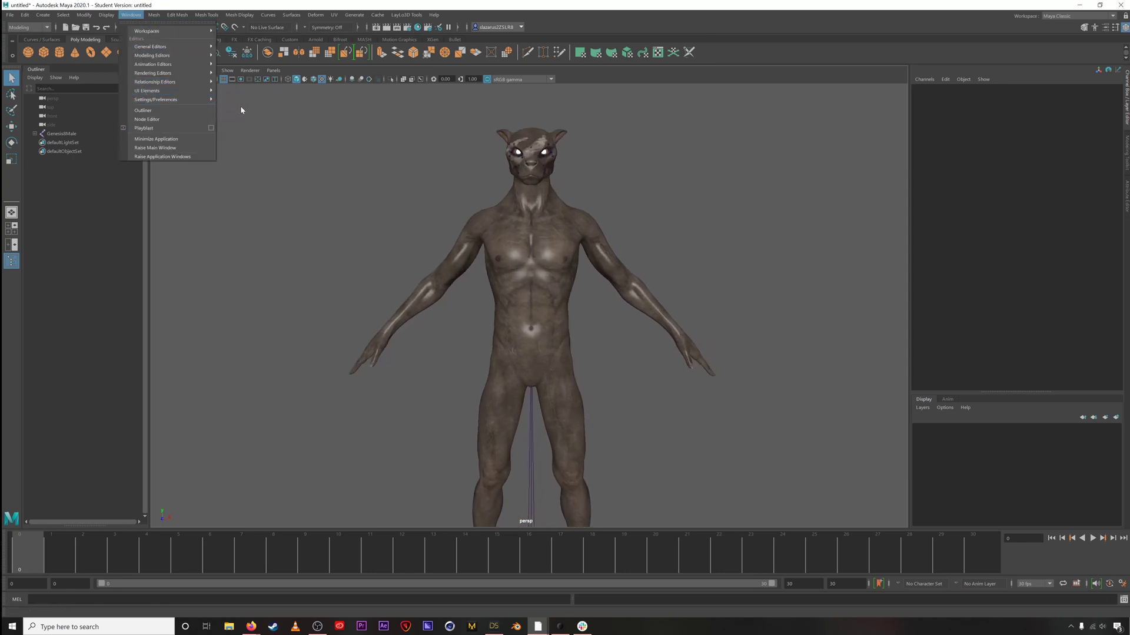
pyautogui.moveTo(207, 101)
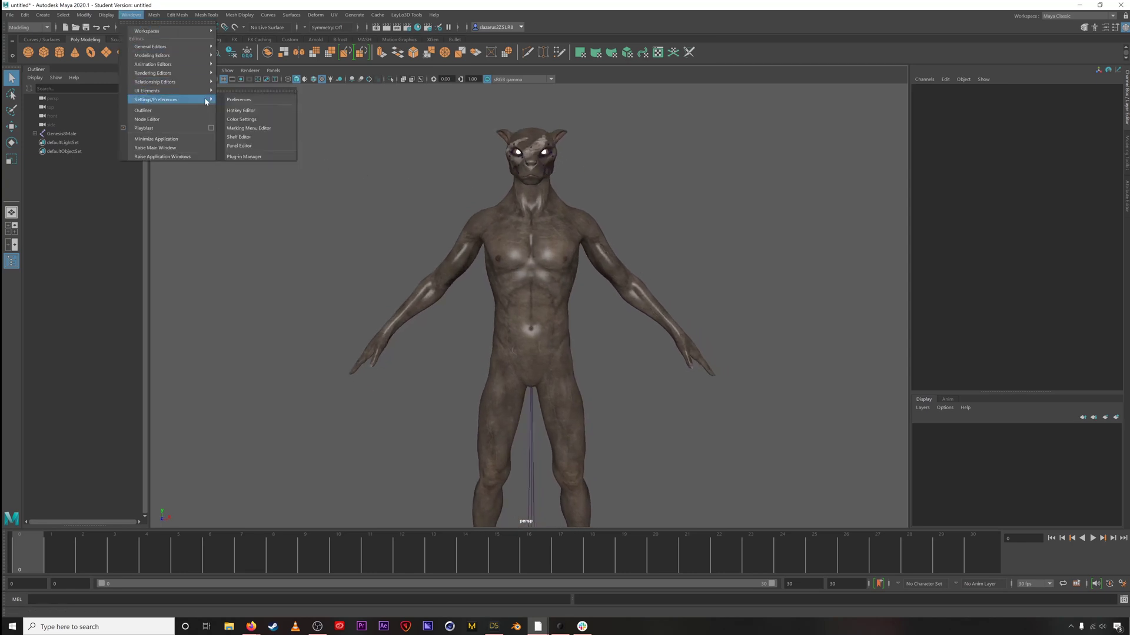
pyautogui.click(245, 157)
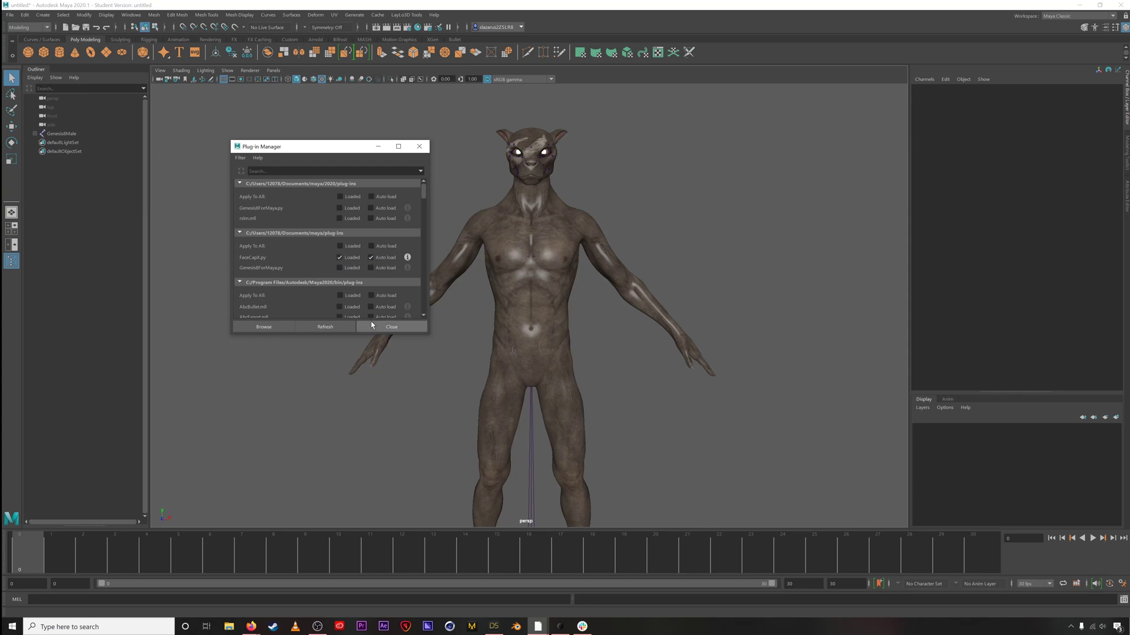
pyautogui.click(390, 327)
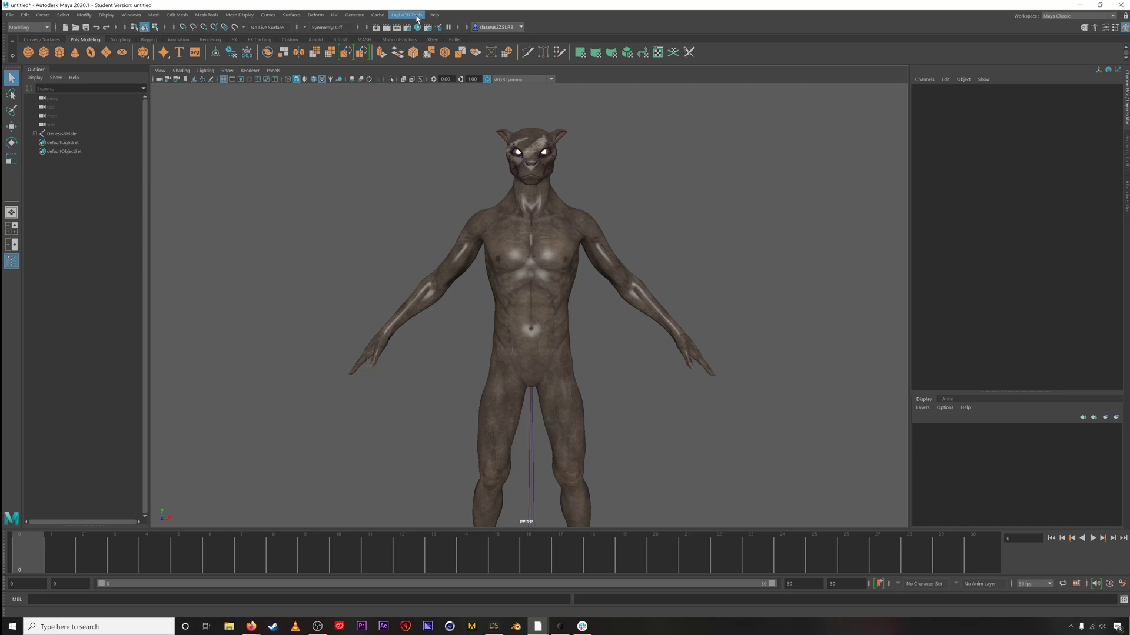
# - Pan and zoom toward the cat head, briefly toggling wireframe and shaded display
pyautogui.scroll(4, 565, 129)
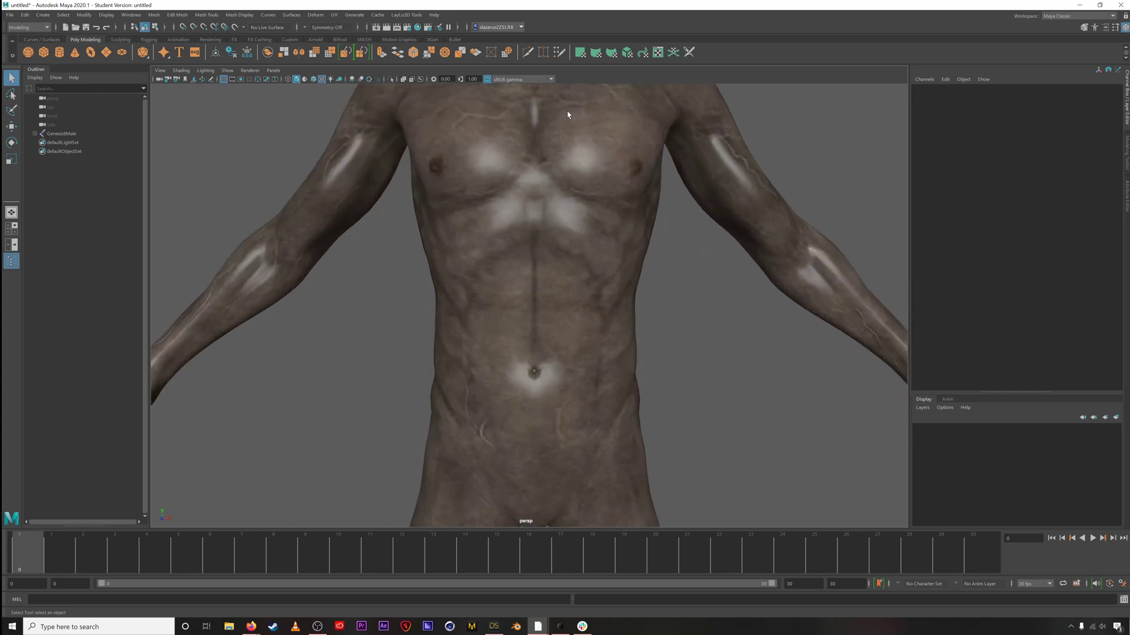
pyautogui.keyDown('alt'); pyautogui.moveTo(568, 115); pyautogui.dragTo(461, 262, button='middle'); pyautogui.keyUp('alt')
pyautogui.scroll(6, 434, 220)
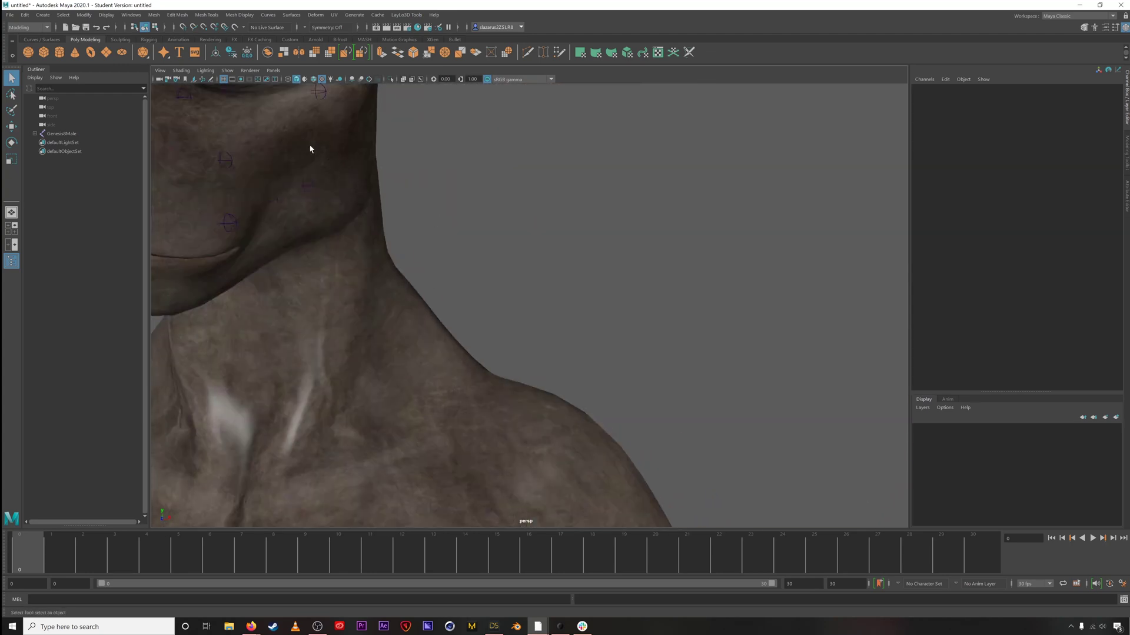
pyautogui.scroll(-6, 315, 159)
pyautogui.scroll(6, 435, 234)
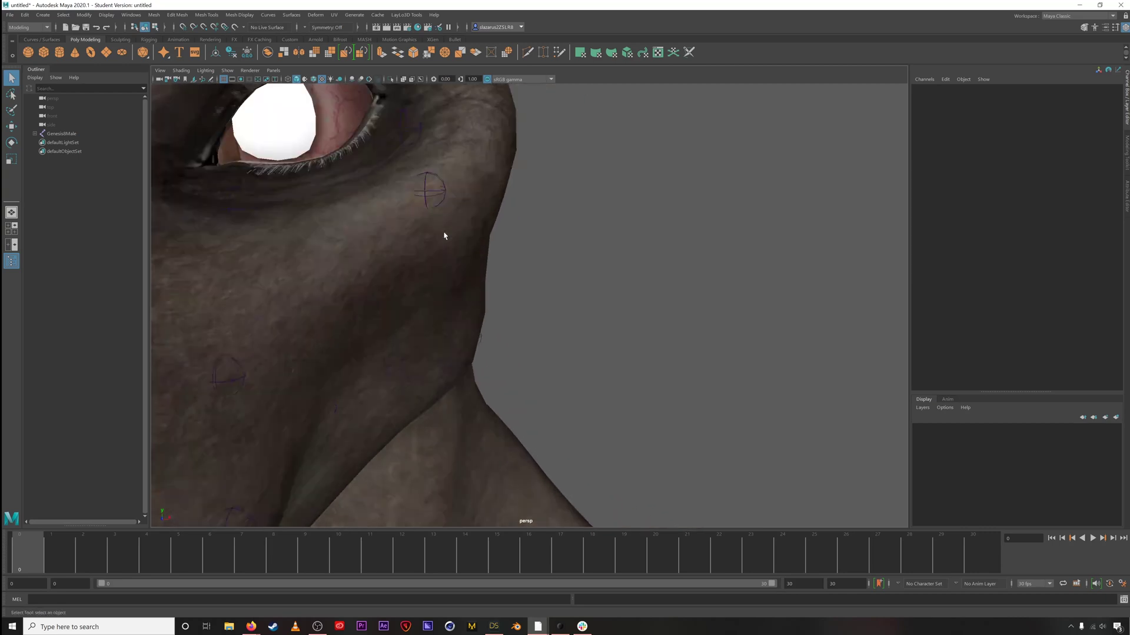
pyautogui.scroll(-5, 365, 176)
pyautogui.keyDown('alt'); pyautogui.moveTo(377, 182); pyautogui.dragTo(397, 195, button='middle'); pyautogui.keyUp('alt')
pyautogui.press('4')
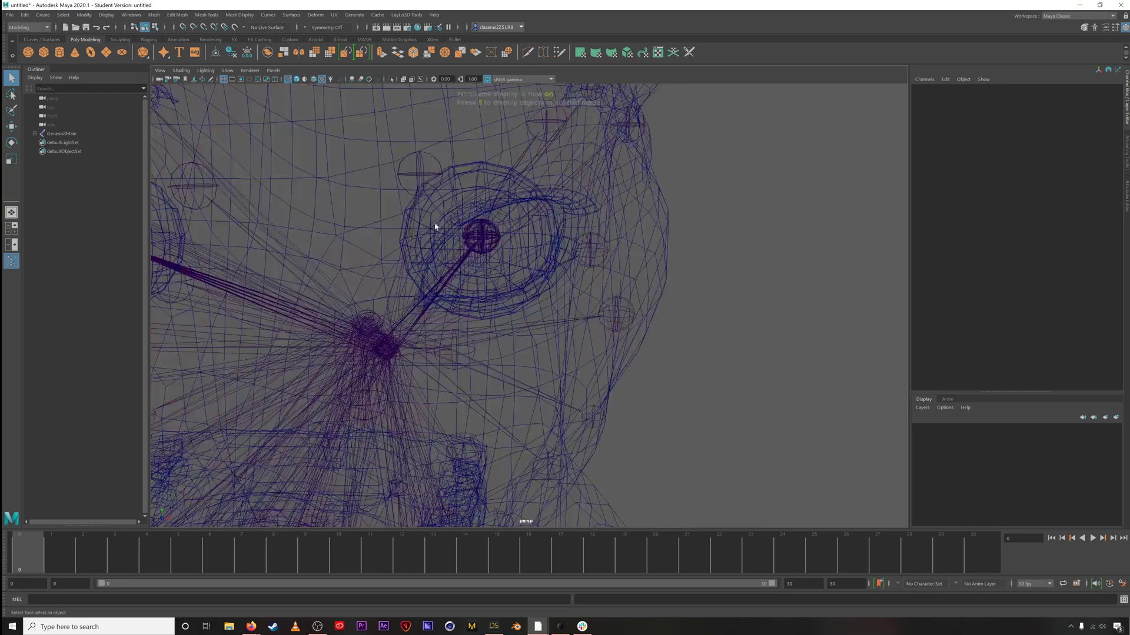
pyautogui.press('5')
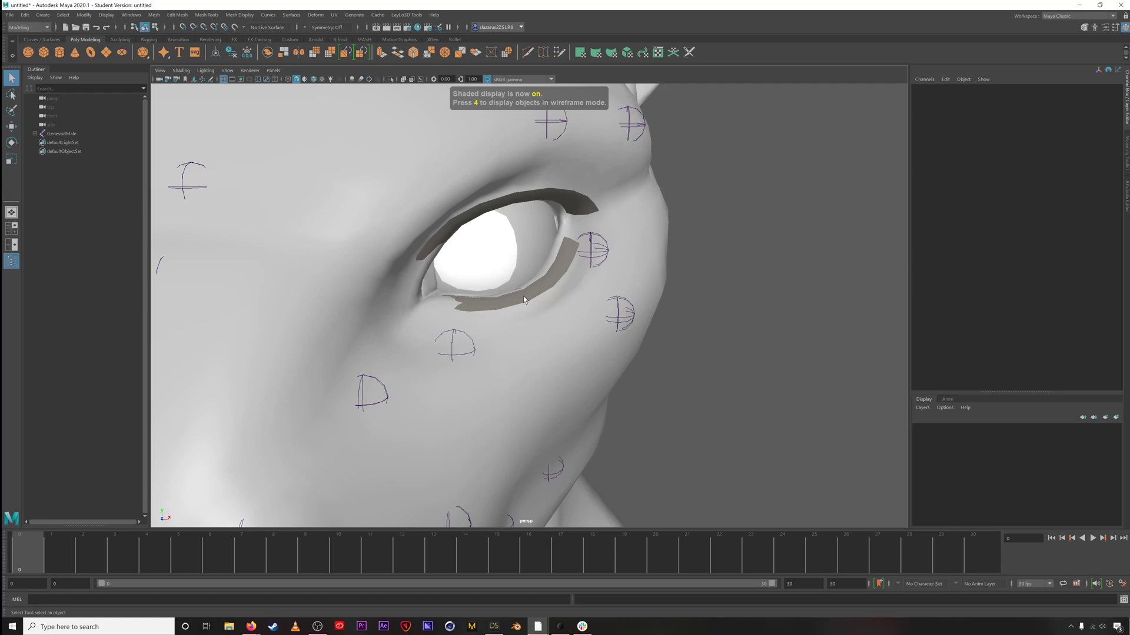
# - Select the character's body mesh, frame the full figure, and open the LayLo3D Tools FaceCap X menu
pyautogui.click(523, 296)
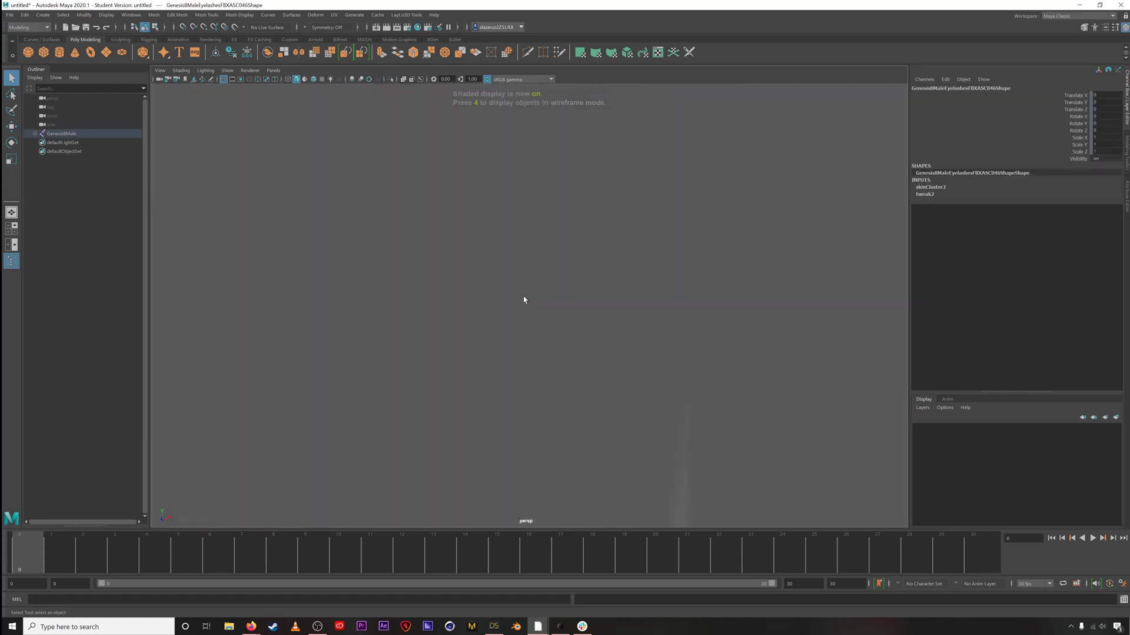
pyautogui.scroll(-10, 524, 296)
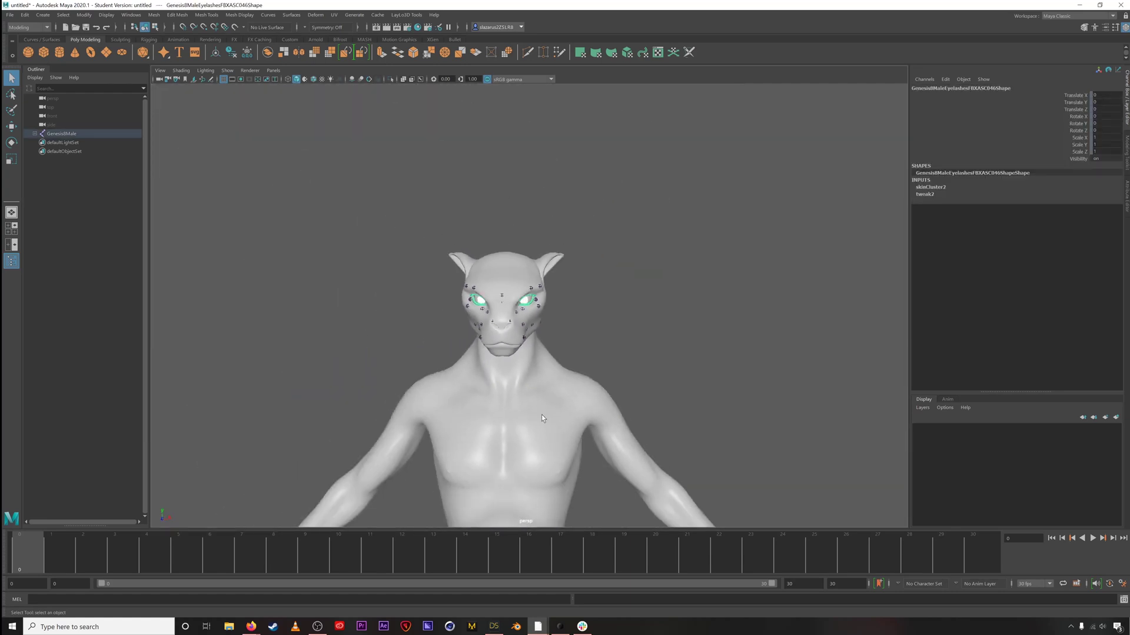
pyautogui.click(541, 418)
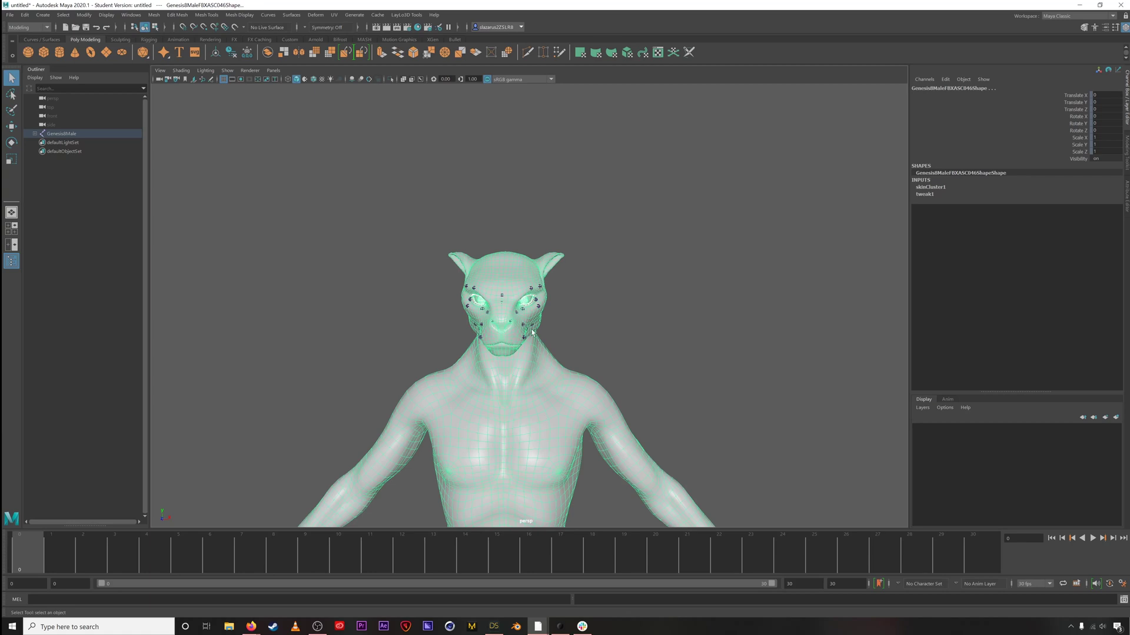
pyautogui.keyDown('alt'); pyautogui.moveTo(532, 332); pyautogui.dragTo(510, 229, button='middle'); pyautogui.keyUp('alt')
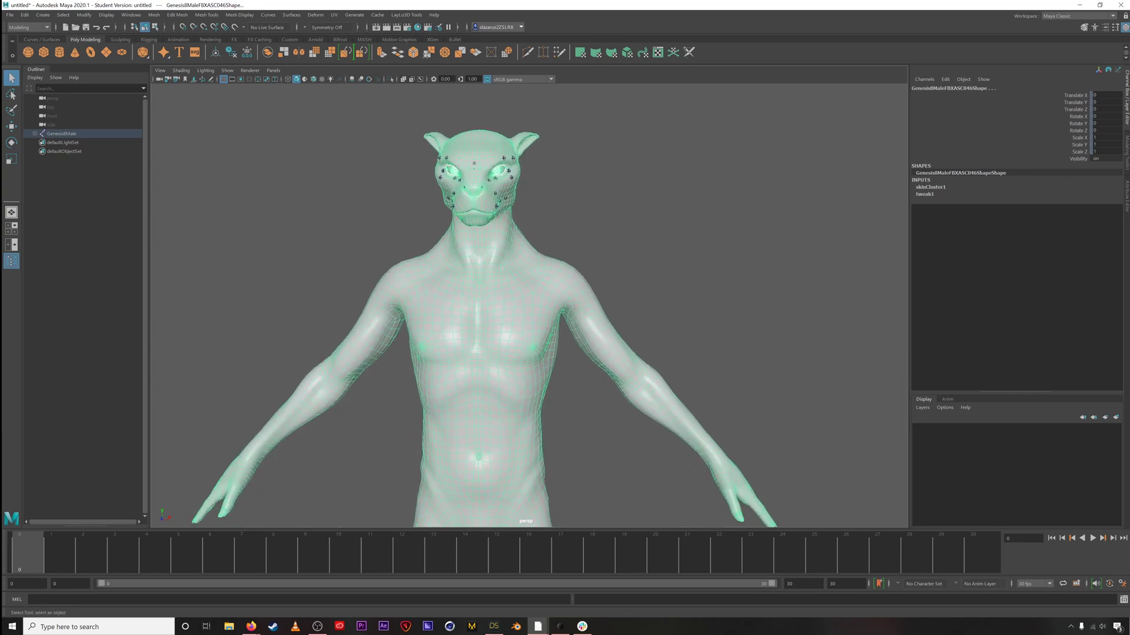
pyautogui.click(413, 15)
pyautogui.moveTo(415, 37)
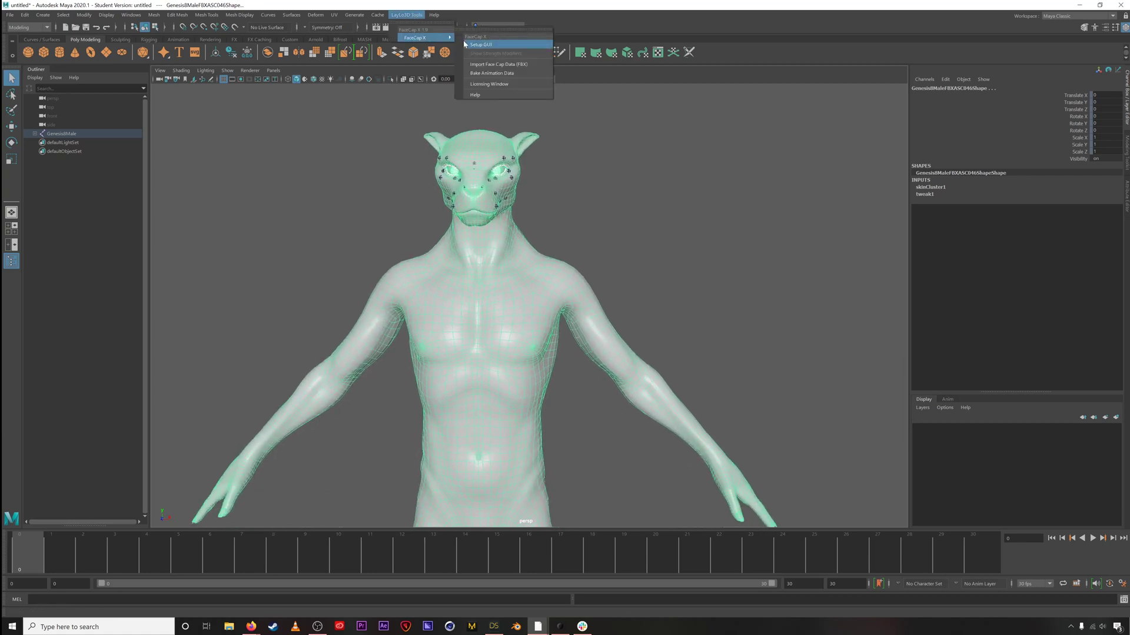
# - Build the 51 FACS control board with Setup GUI, show textures, and move the EyeWide_R and EyeLook_L controls
pyautogui.click(514, 46)
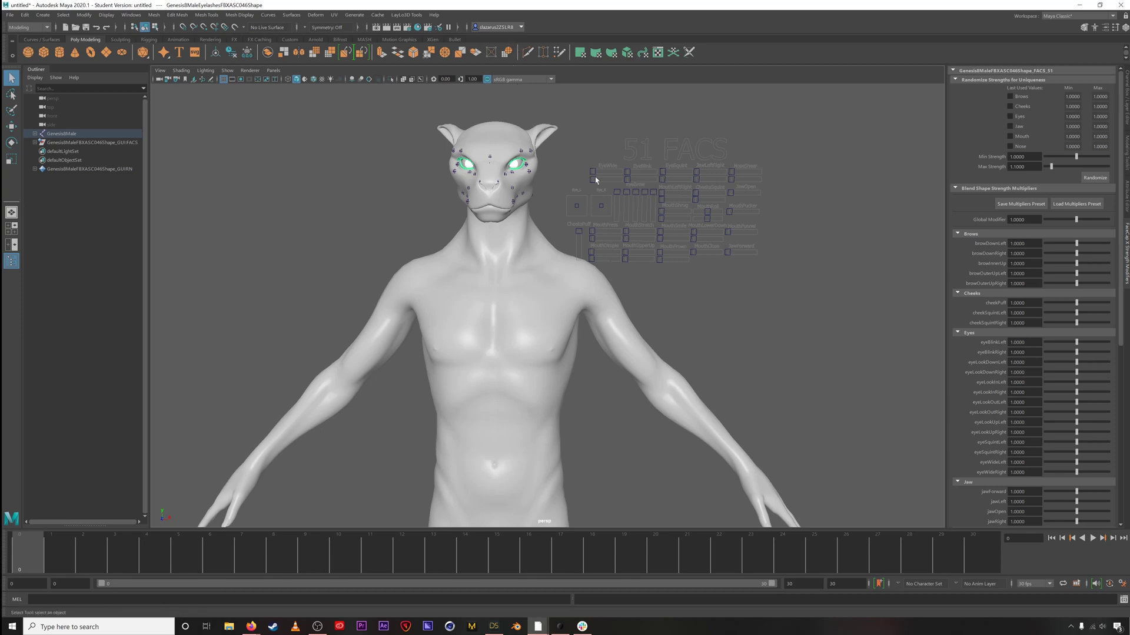
pyautogui.press('6')
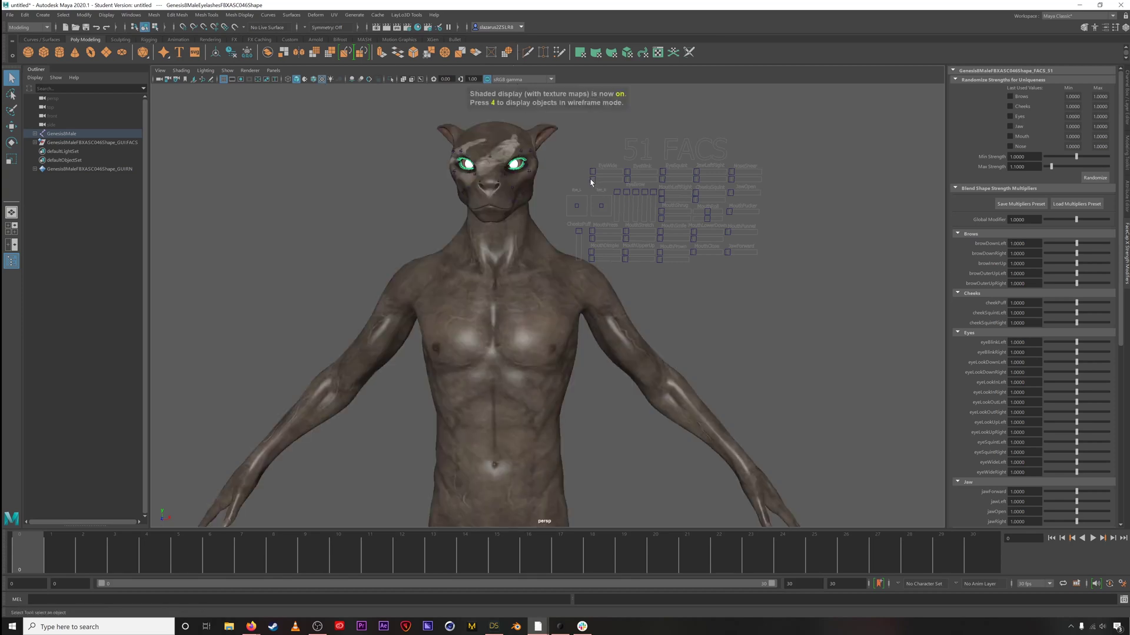
pyautogui.click(591, 181)
pyautogui.press('w')
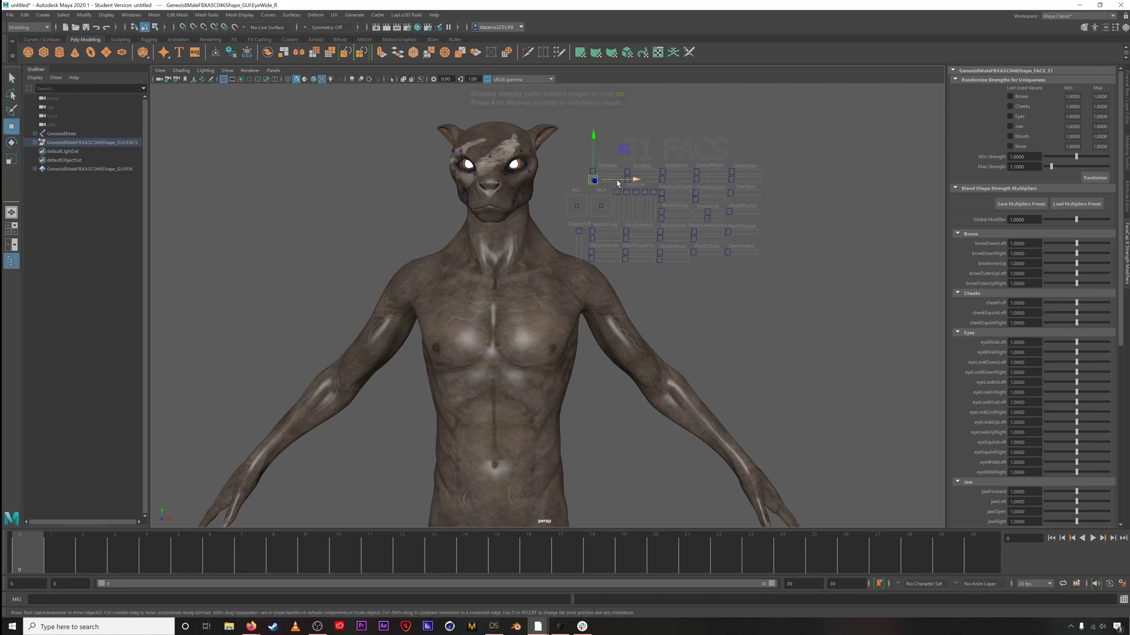
pyautogui.moveTo(618, 183); pyautogui.dragTo(622, 181)
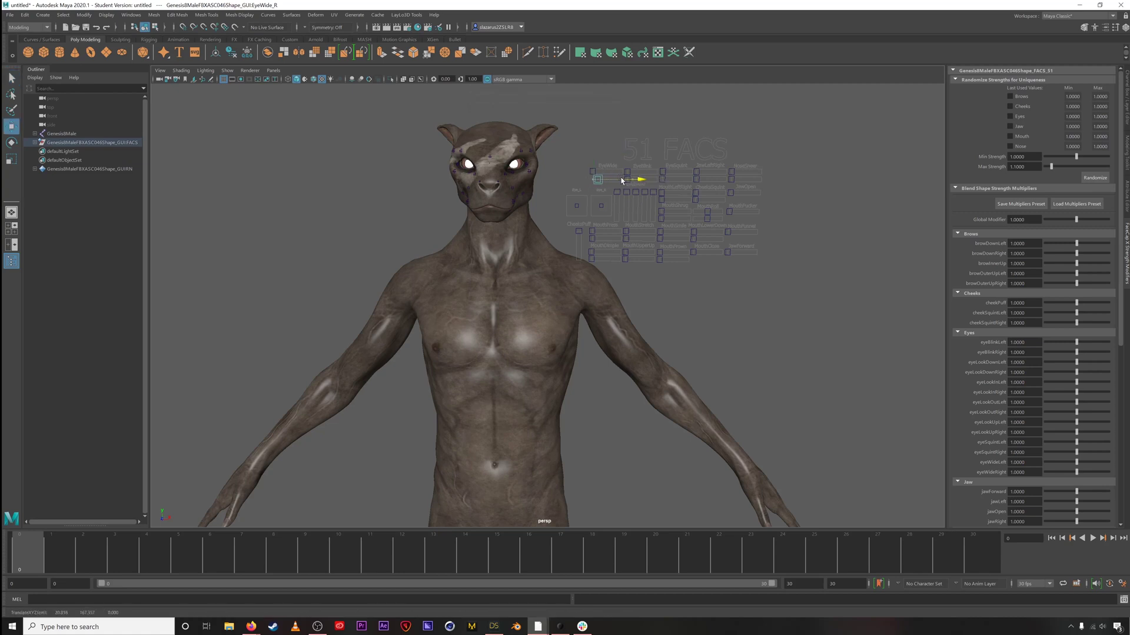
pyautogui.click(577, 207)
pyautogui.moveTo(595, 178)
pyautogui.mouseDown(button='middle')
pyautogui.moveTo(619, 173)
pyautogui.moveTo(599, 178)
pyautogui.moveTo(619, 183)
pyautogui.moveTo(599, 170)
pyautogui.moveTo(601, 186)
pyautogui.moveTo(608, 176)
pyautogui.mouseUp(button='middle')
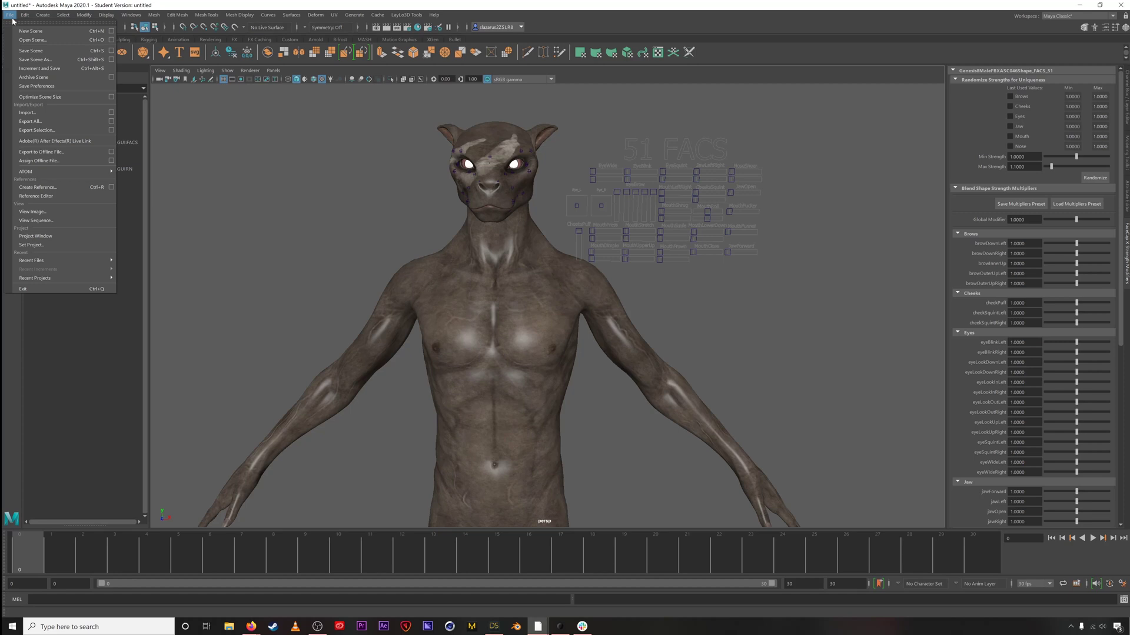
pyautogui.click(31, 122)
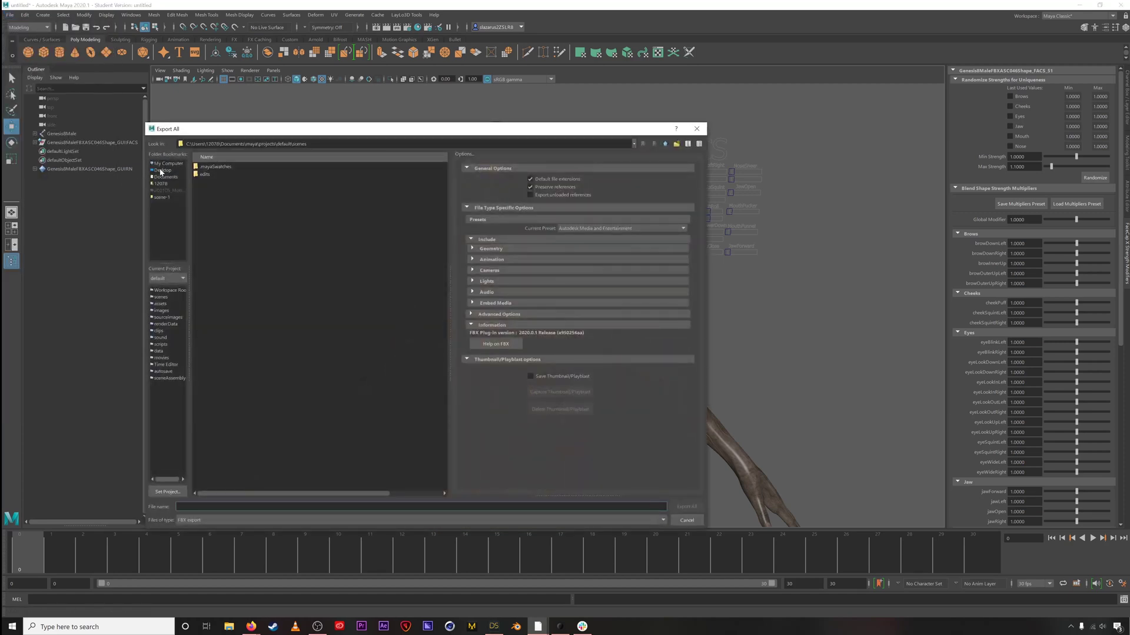
# - Export the whole Maya scene as the FBX SnakeCatElf_fromMAYA into the F: drive's 01_RAW folder
pyautogui.click(168, 164)
pyautogui.doubleClick(215, 190)
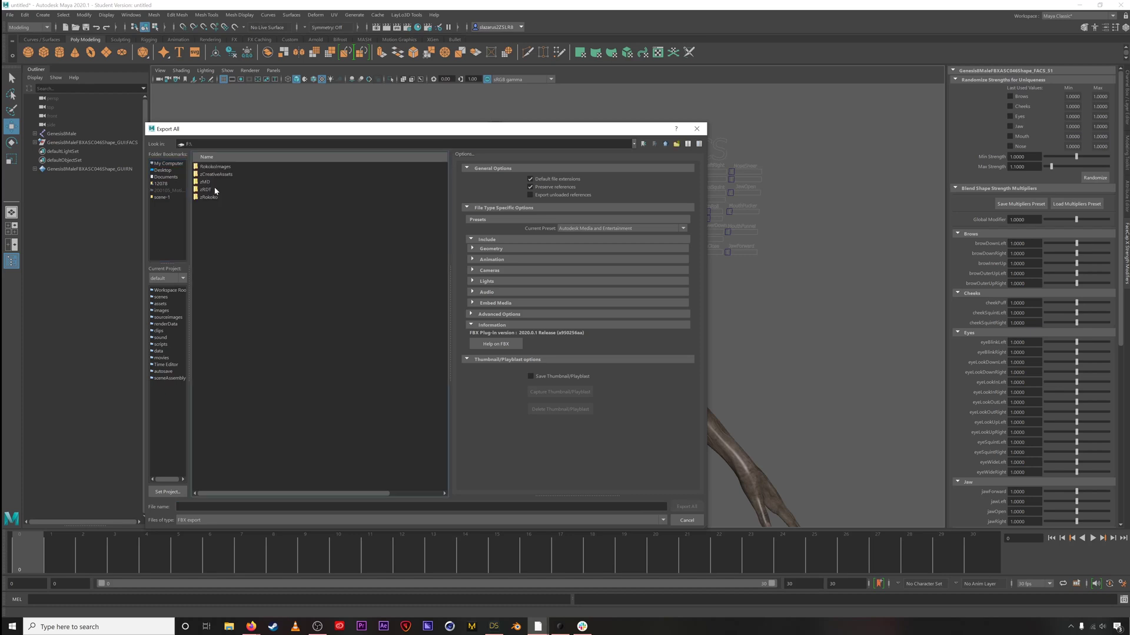
pyautogui.doubleClick(209, 197)
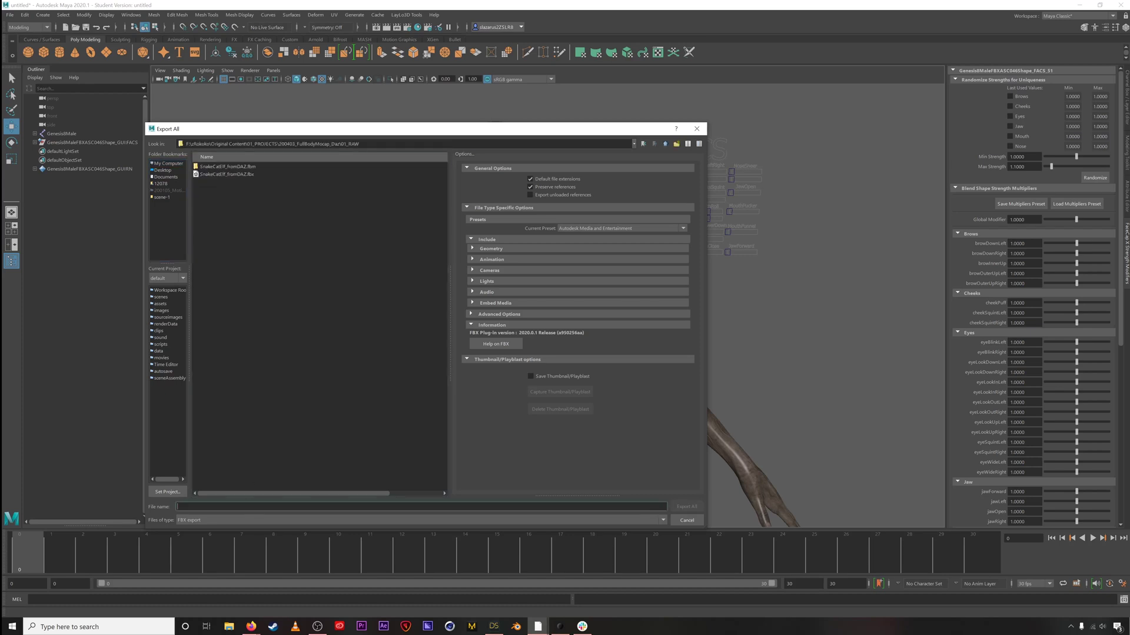
pyautogui.write('SnakeCatElf_fromMAYA')
pyautogui.click(687, 507)
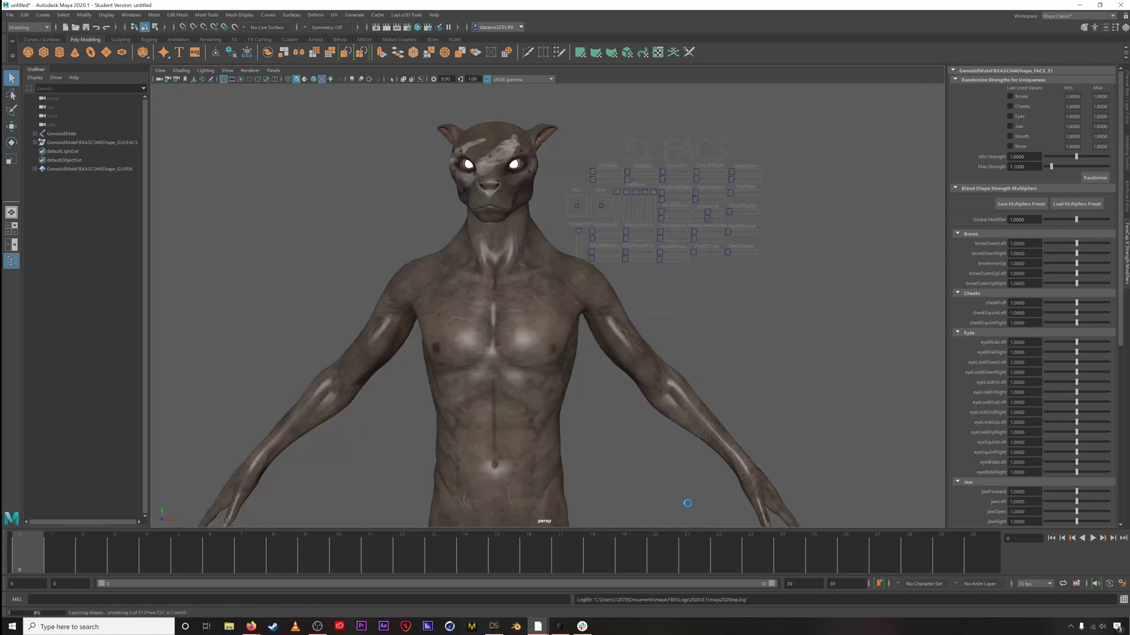
# - Merge SnakeCatElf_fromMAYA into Cinema 4D with the default FBX settings and view the character frontally
pyautogui.press('w')
pyautogui.hotkey('alt', 'Tab')
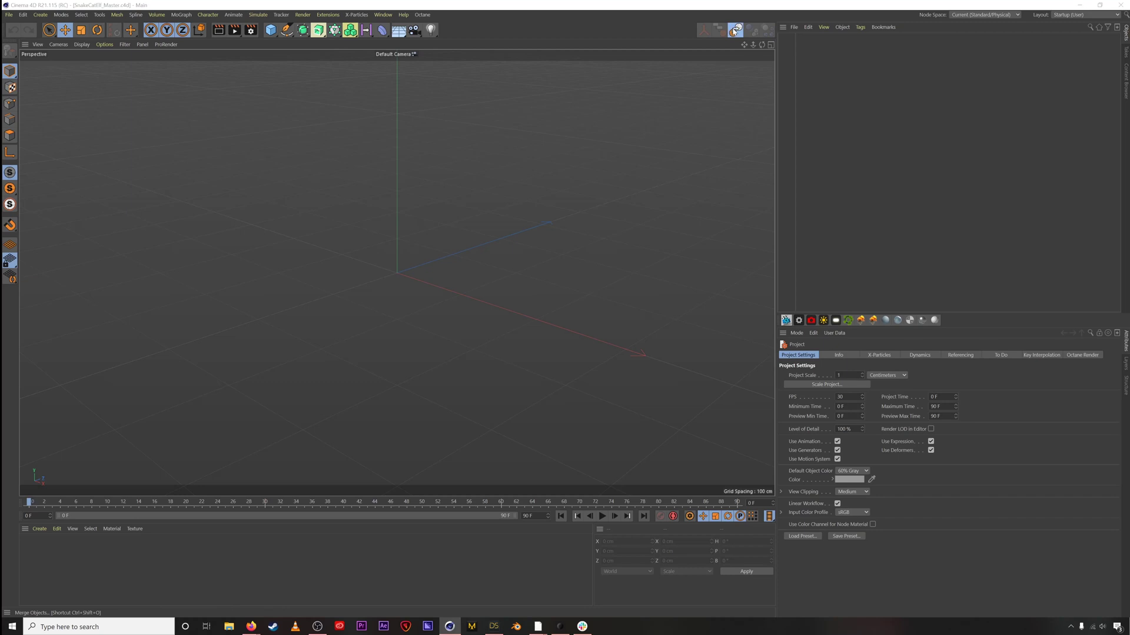
pyautogui.click(734, 31)
pyautogui.doubleClick(140, 84)
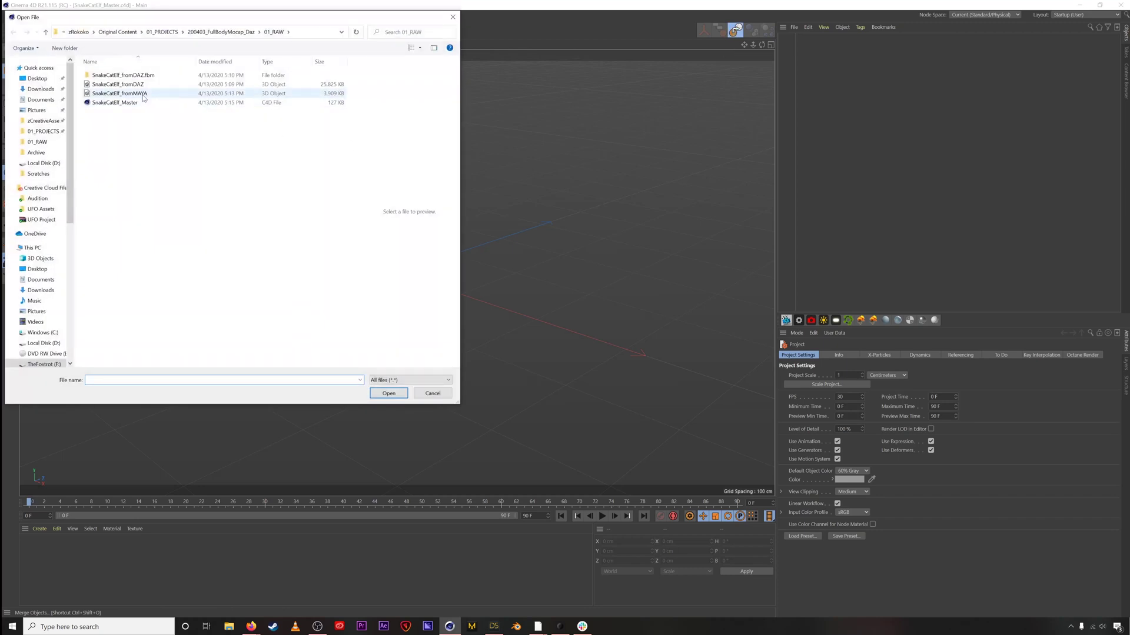
pyautogui.click(127, 241)
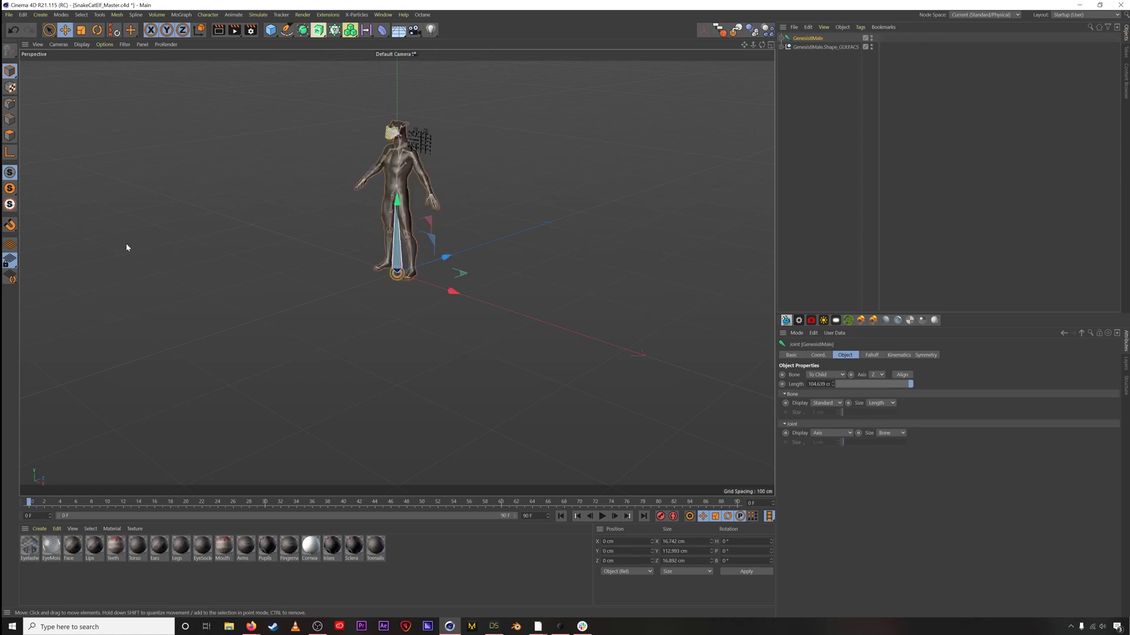
pyautogui.click(520, 164)
pyautogui.scroll(10, 399, 138)
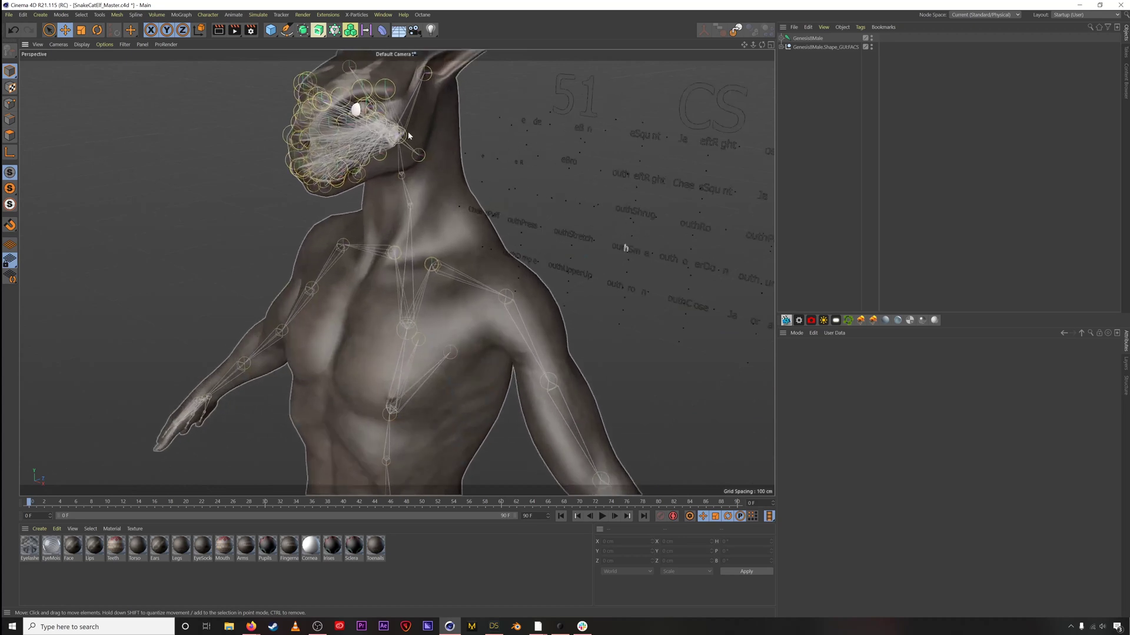
pyautogui.keyDown('alt'); pyautogui.moveTo(408, 132); pyautogui.dragTo(459, 122); pyautogui.keyUp('alt')
pyautogui.scroll(-5, 456, 126)
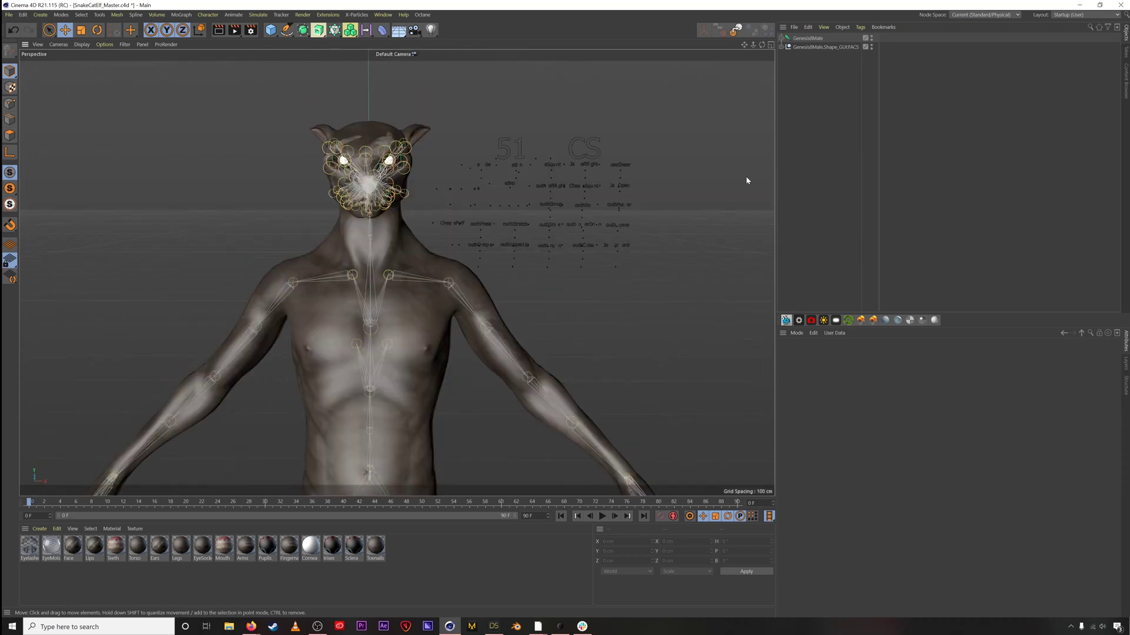
# - Delete the Shape_GUI:FACS control board null and the Genesis8MaleEyelashes hierarchy
pyautogui.click(824, 47)
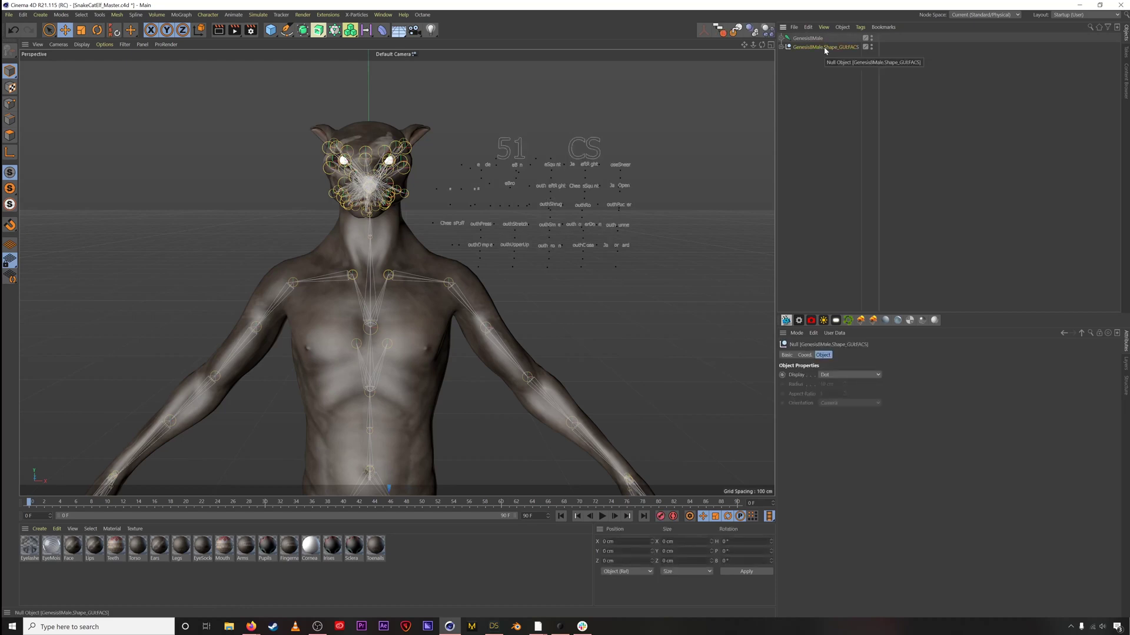
pyautogui.press('Delete')
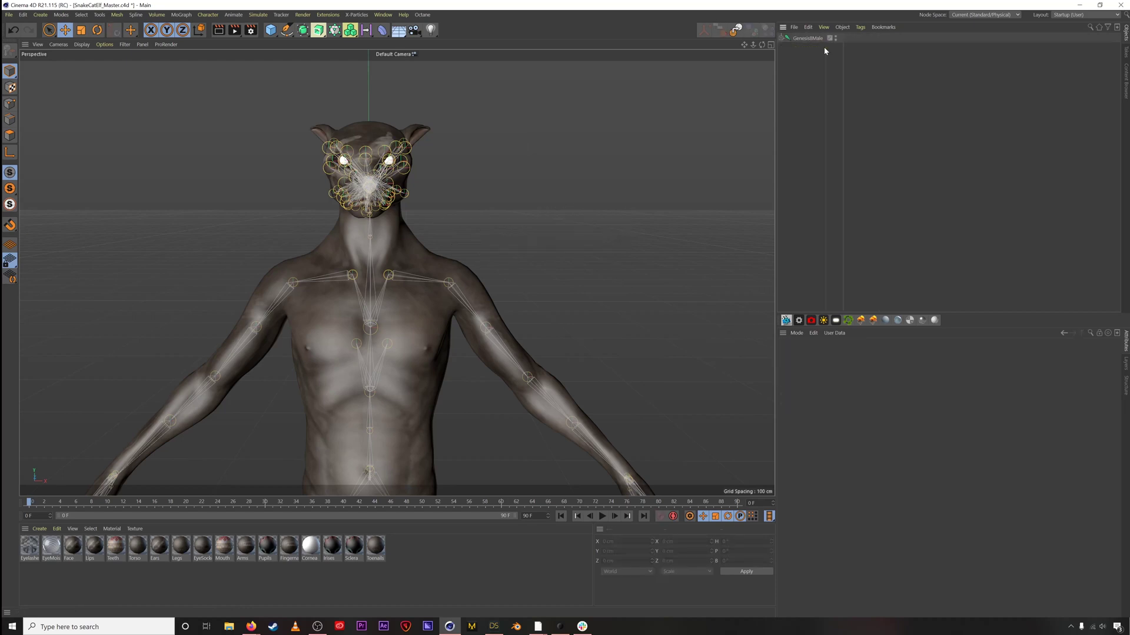
pyautogui.click(782, 39)
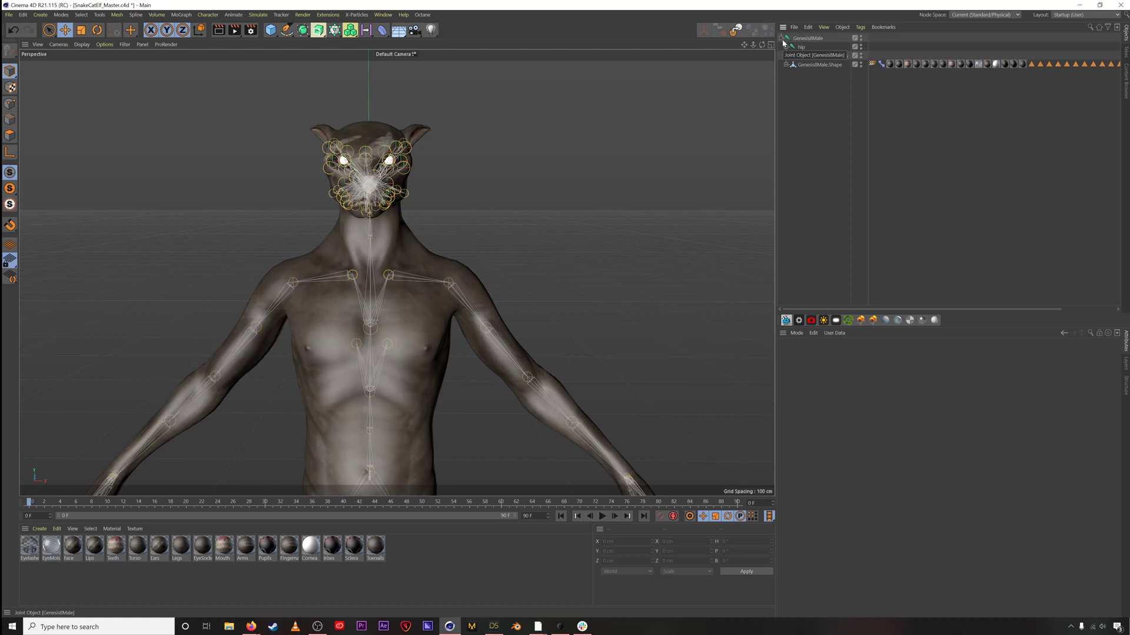
pyautogui.click(800, 56)
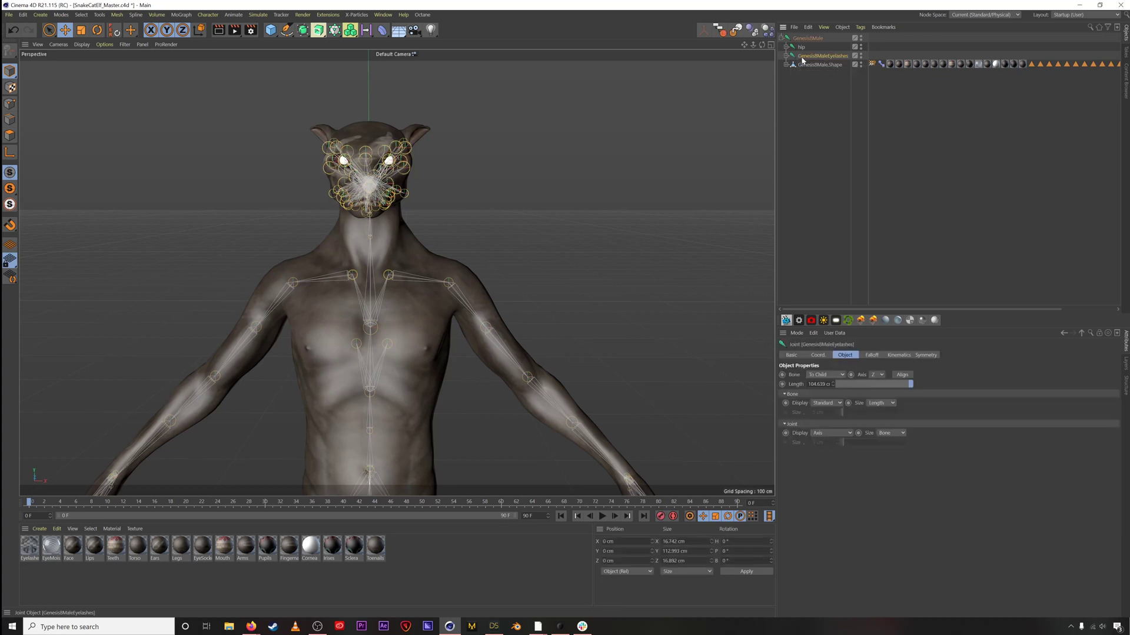
pyautogui.click(787, 56)
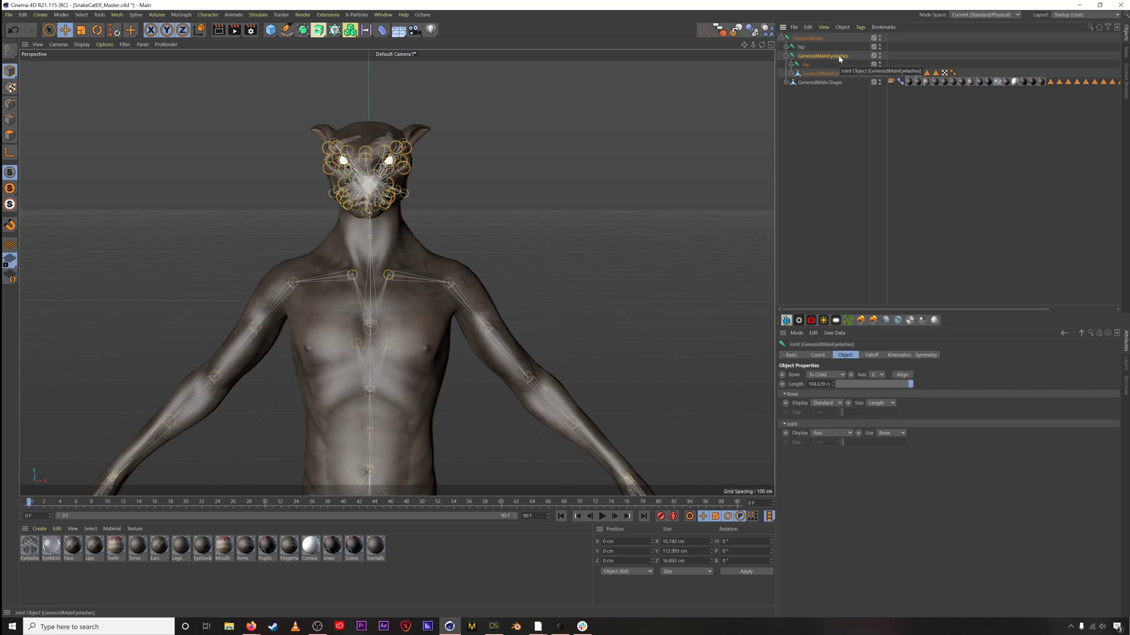
pyautogui.press('Delete')
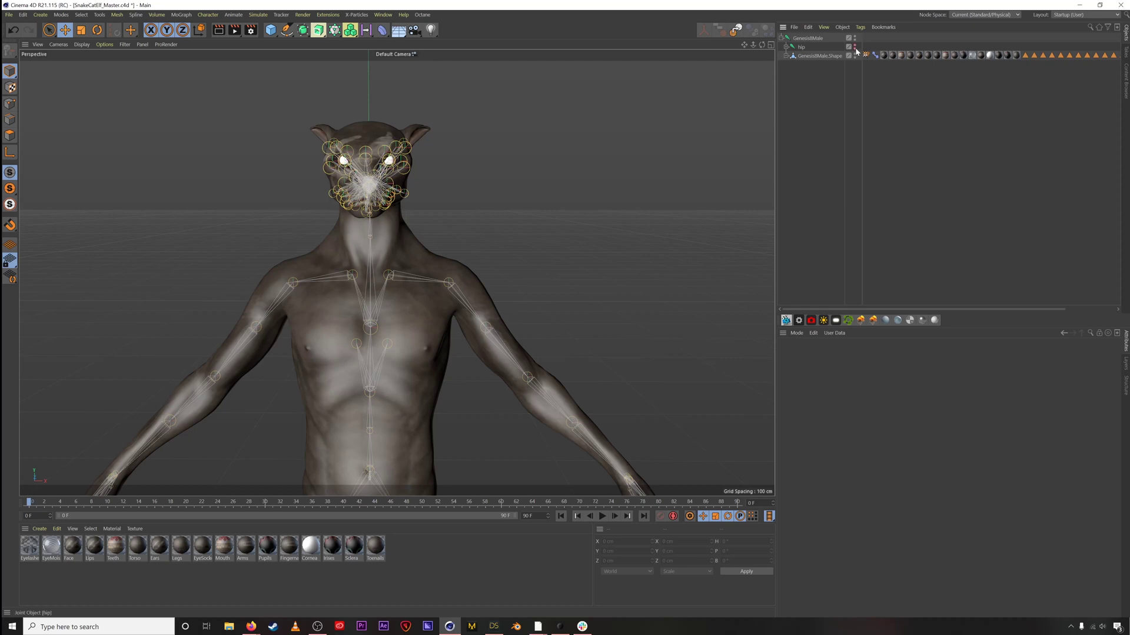
# - Hide the skeleton in the viewport and expand hip > pelvis to inspect the lThighTwist and lThighBend joints
pyautogui.click(855, 49)
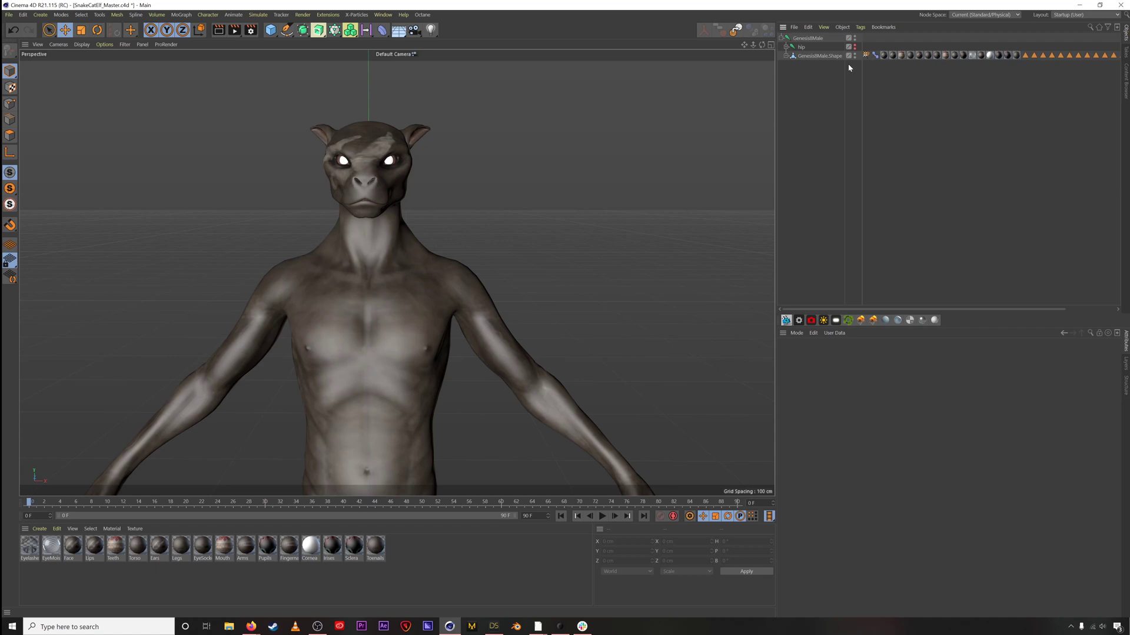
pyautogui.click(875, 55)
pyautogui.click(787, 47)
pyautogui.click(790, 56)
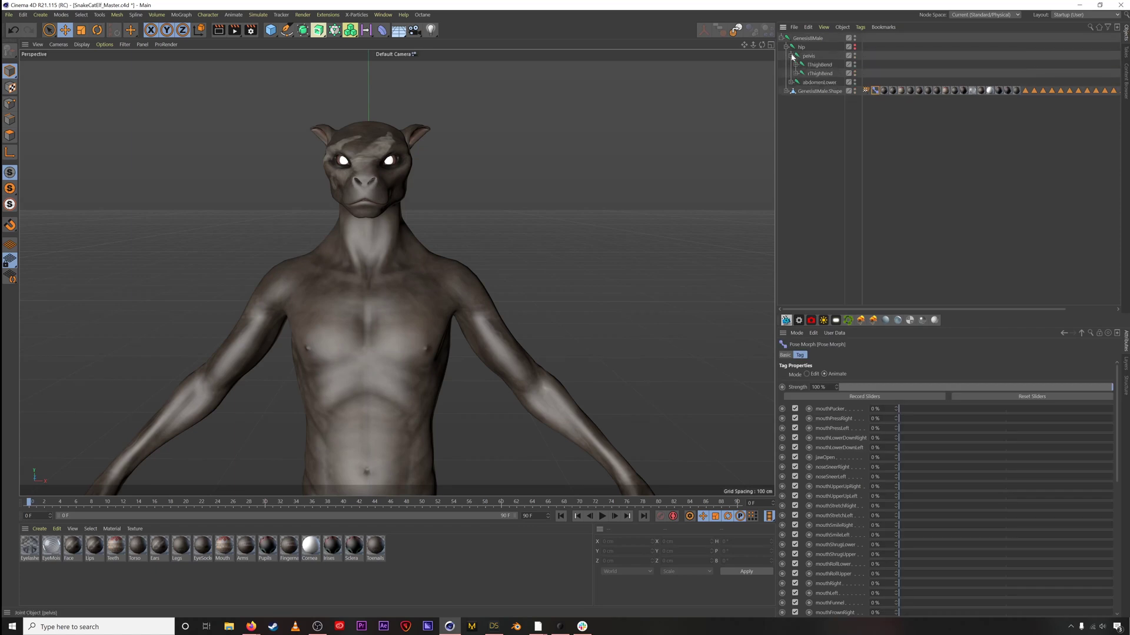
pyautogui.click(825, 74)
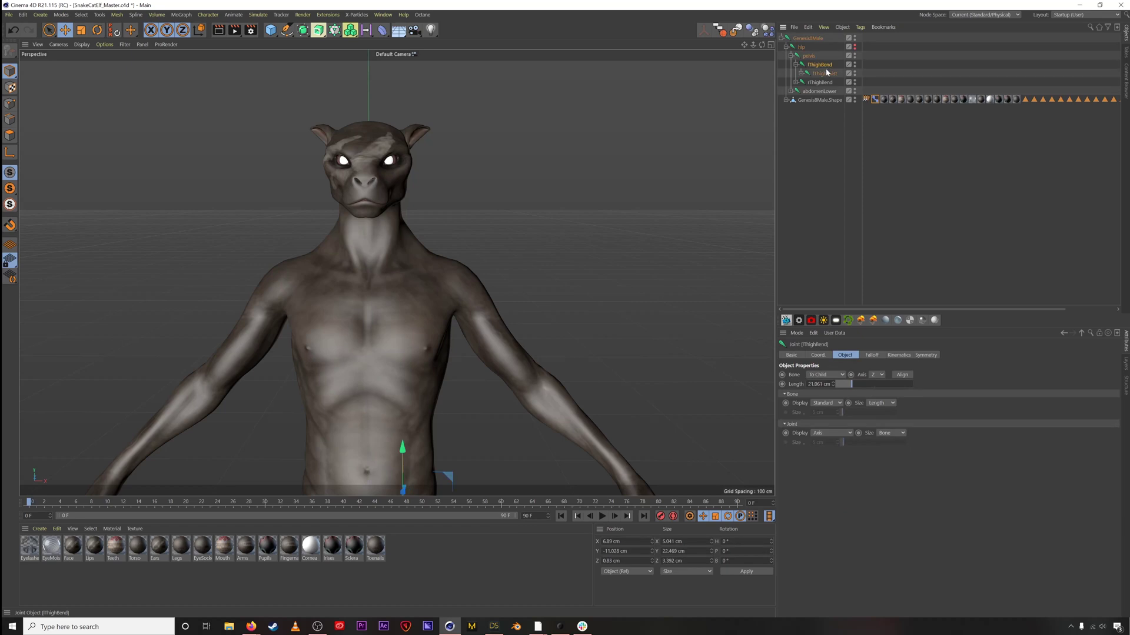
pyautogui.click(831, 65)
pyautogui.scroll(-5, 502, 259)
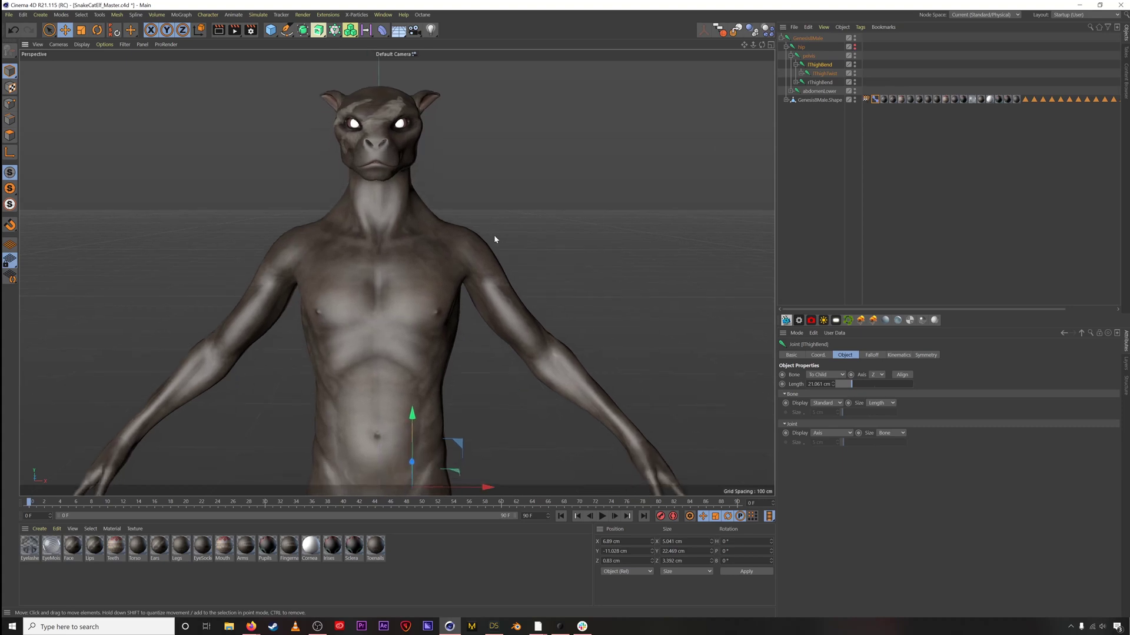
pyautogui.keyDown('alt'); pyautogui.moveTo(493, 235); pyautogui.dragTo(560, 175); pyautogui.keyUp('alt')
pyautogui.click(843, 125)
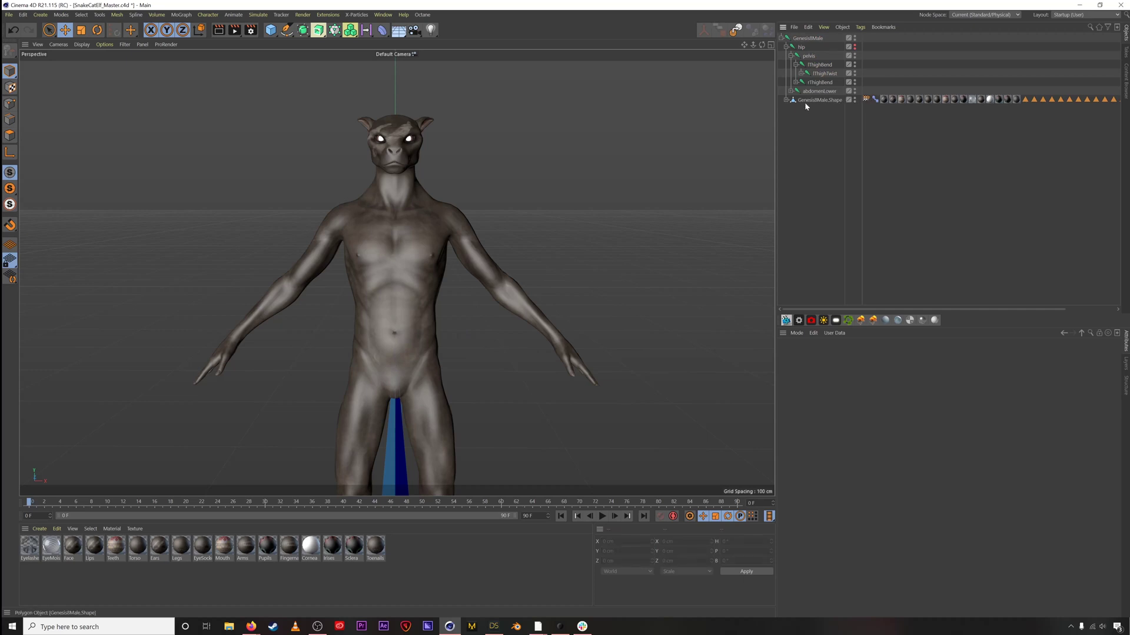
# - Move the Pose Morph tag onto the Poses null under Genesis8Male.Shape
pyautogui.click(786, 100)
pyautogui.moveTo(827, 109); pyautogui.dragTo(808, 167)
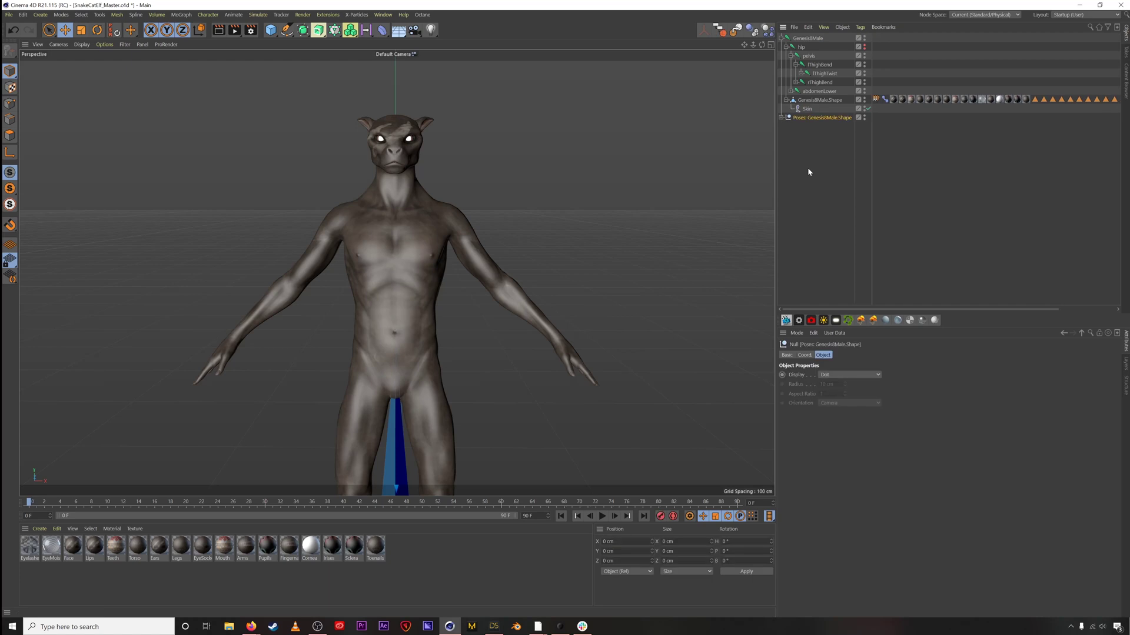
pyautogui.moveTo(878, 103); pyautogui.dragTo(885, 117)
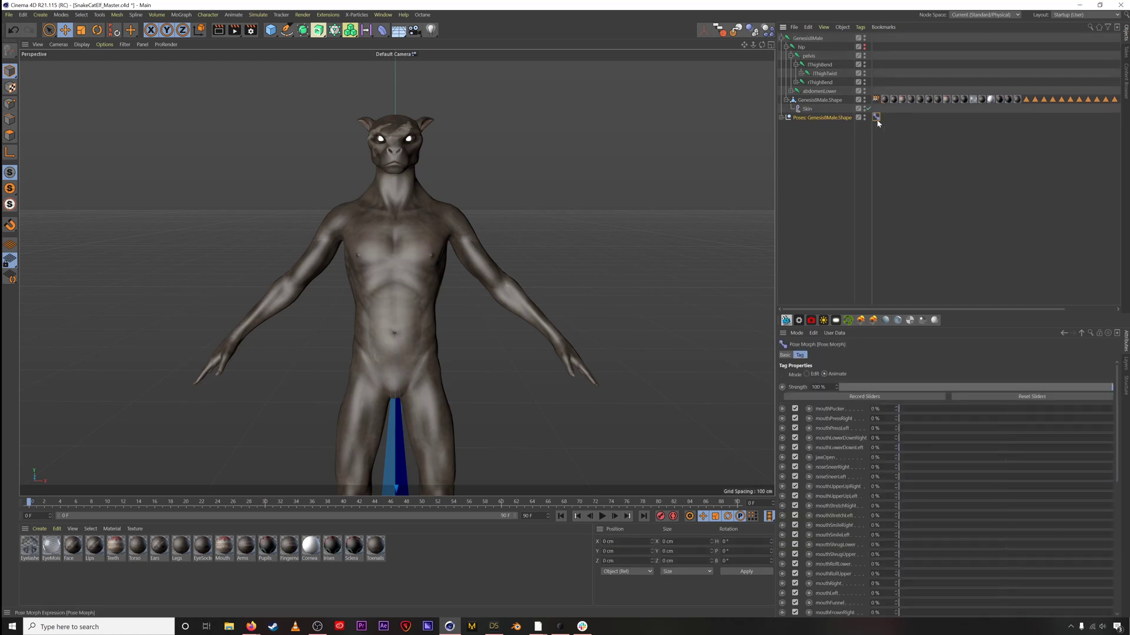
pyautogui.click(836, 131)
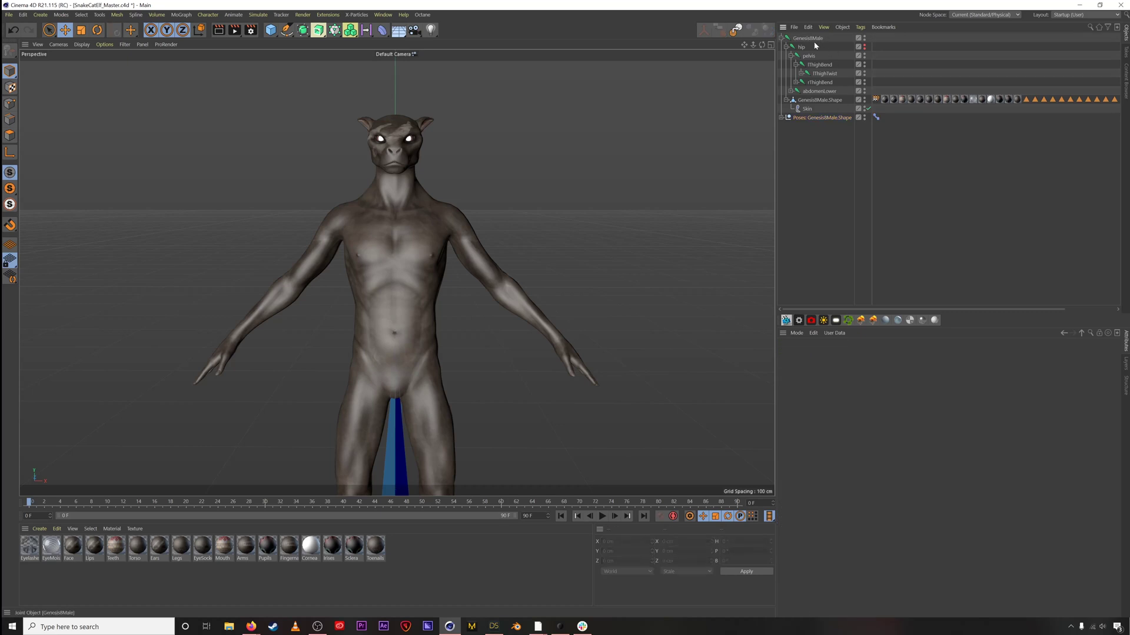
# - Pull Genesis8Male.Shape out of the rig, then delete the Genesis8Male joint hierarchy and the Skin deformer
pyautogui.moveTo(800, 111); pyautogui.dragTo(800, 126)
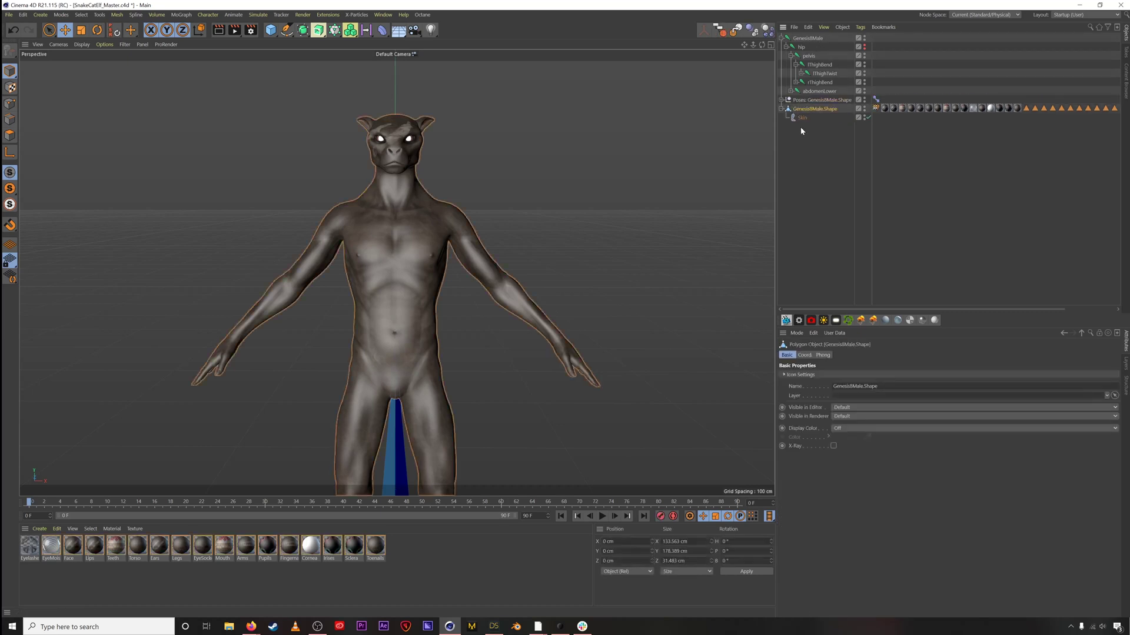
pyautogui.click(802, 41)
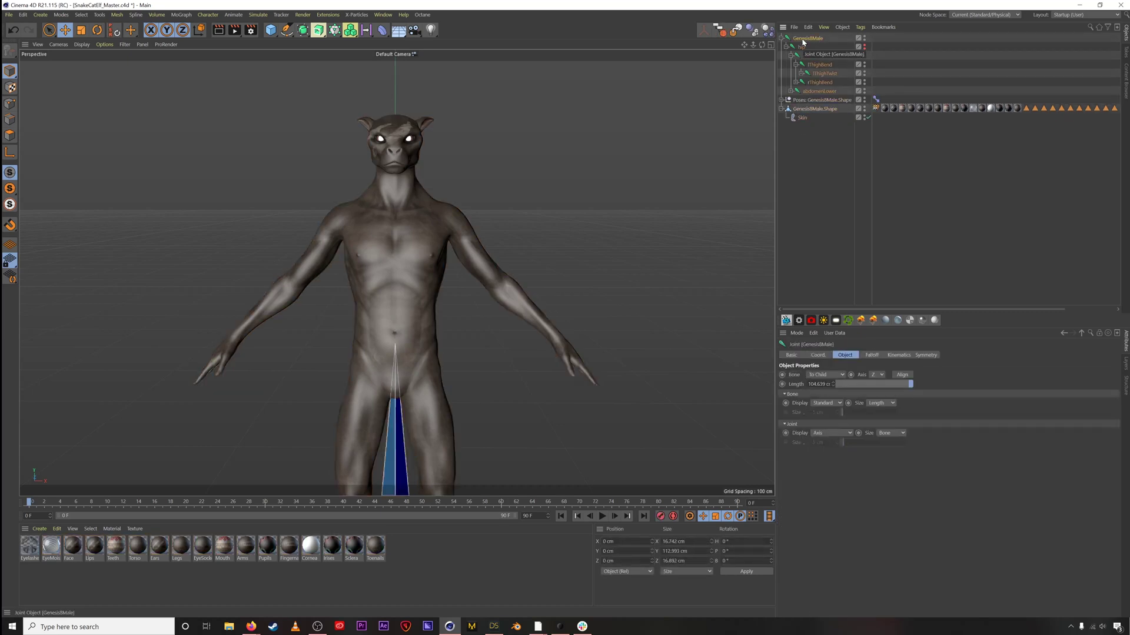
pyautogui.press('Delete')
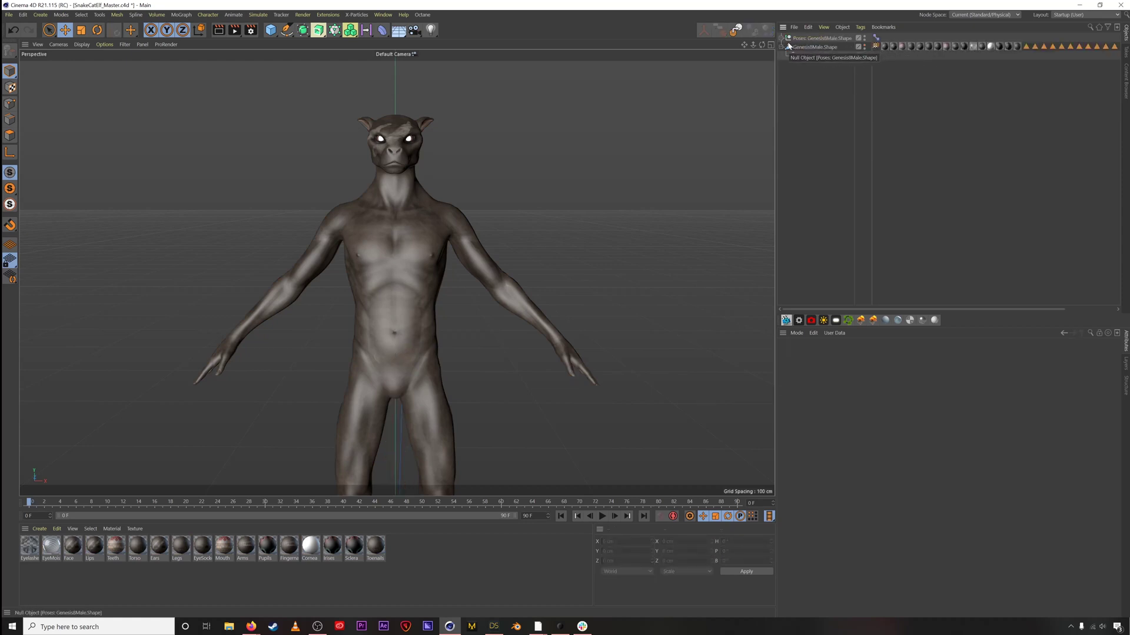
pyautogui.click(789, 47)
pyautogui.click(875, 47)
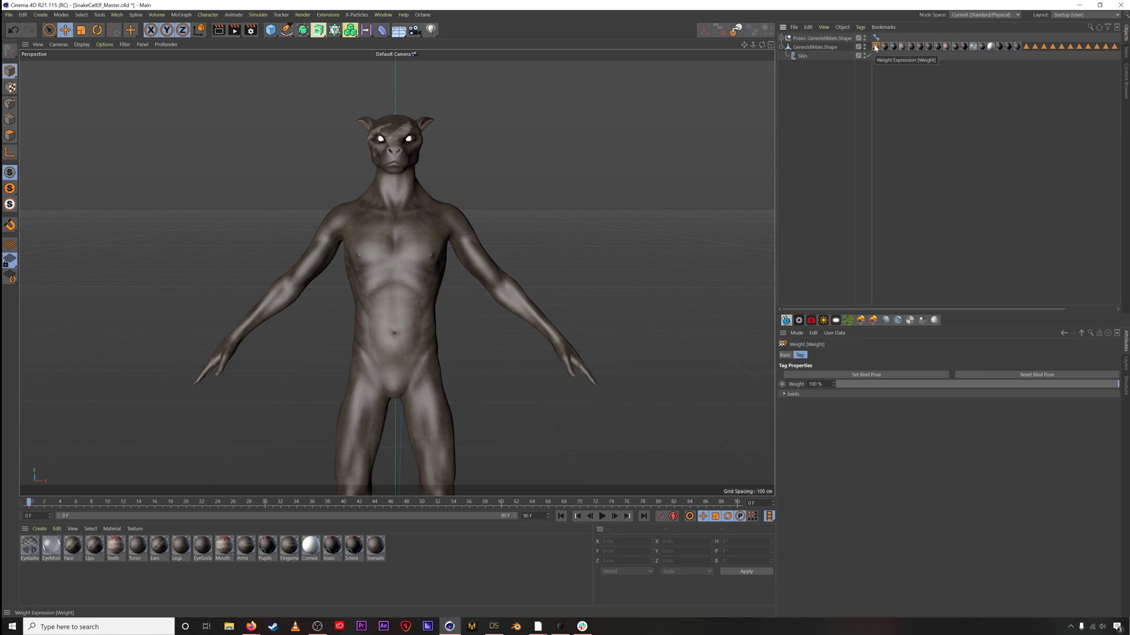
pyautogui.click(802, 56)
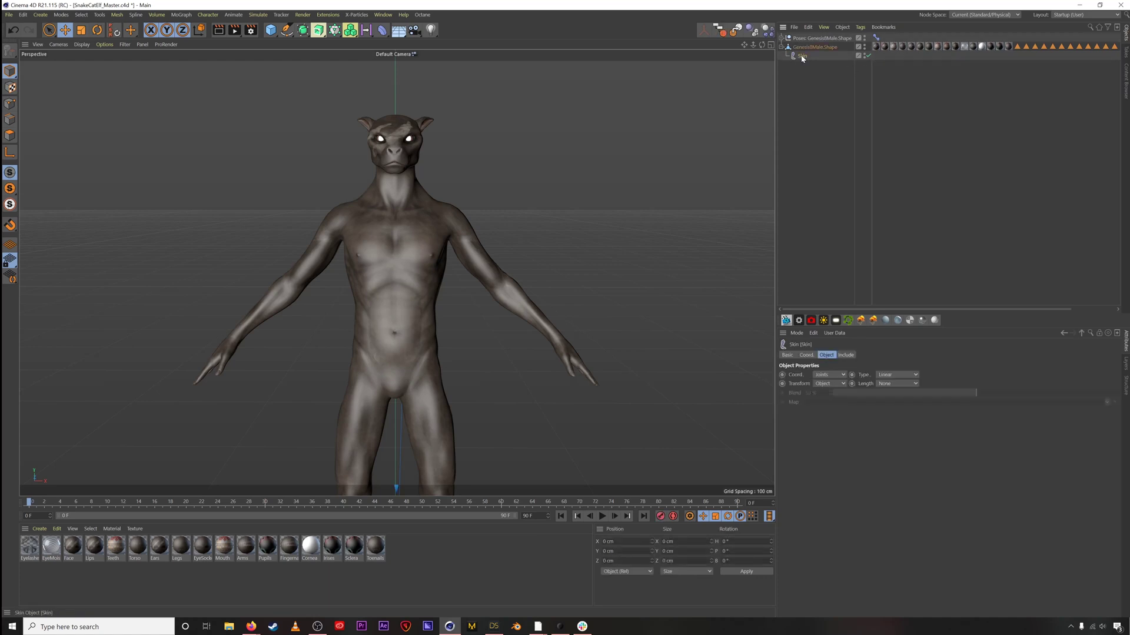
pyautogui.press('Delete')
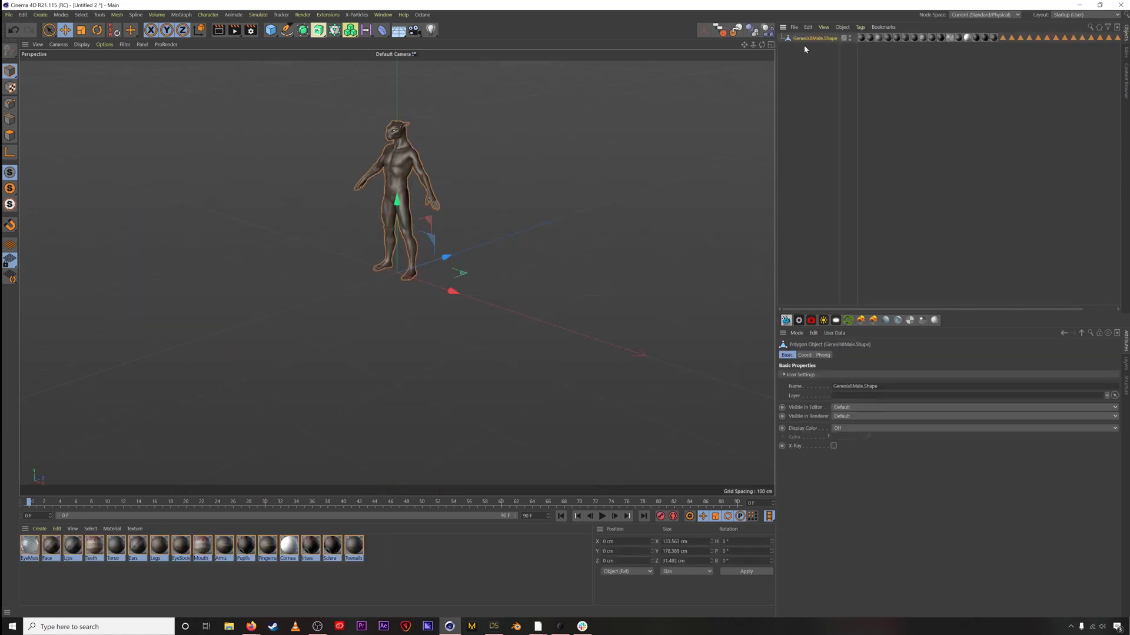
pyautogui.moveTo(398, 140)
pyautogui.keyDown('alt'); pyautogui.mouseDown()
pyautogui.moveTo(487, 111)
pyautogui.moveTo(485, 135)
pyautogui.moveTo(449, 164)
pyautogui.moveTo(471, 168)
pyautogui.mouseUp(); pyautogui.keyUp('alt')
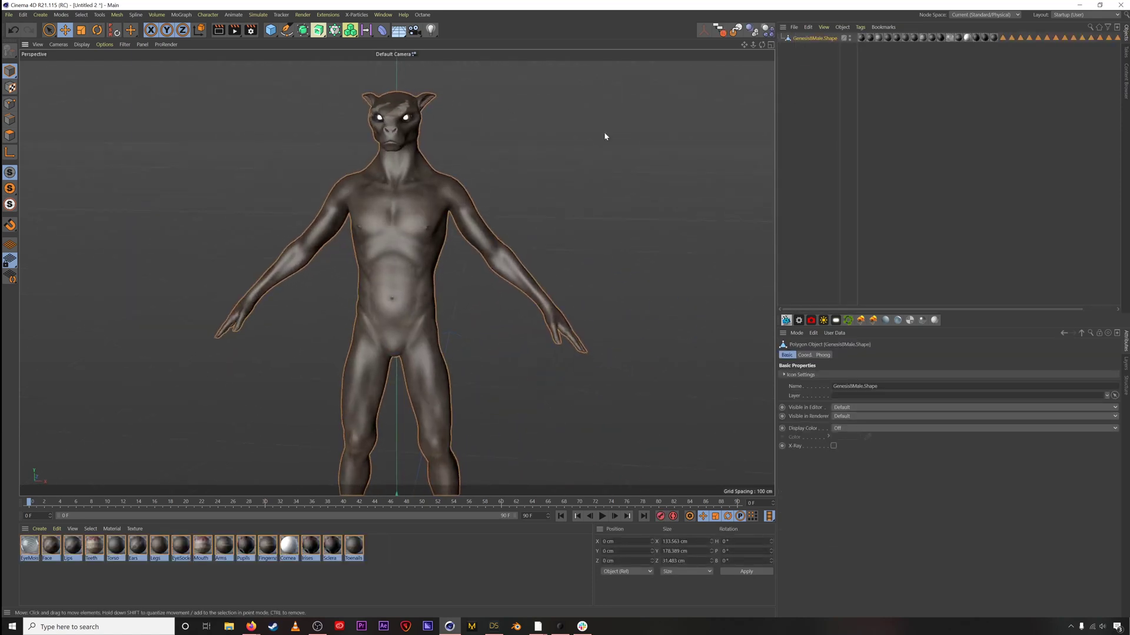
pyautogui.click(819, 80)
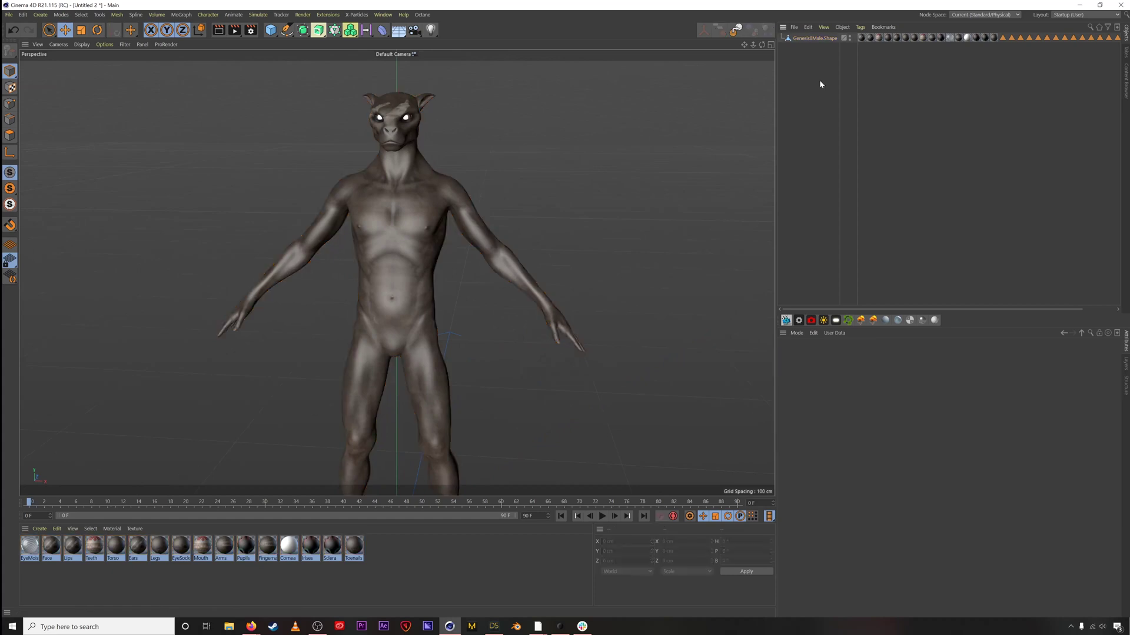
# - Export the selected Genesis8Male.Shape mesh as SnakeCatElf_forMIXAMO into the 01_RAW folder
pyautogui.click(802, 39)
pyautogui.click(9, 15)
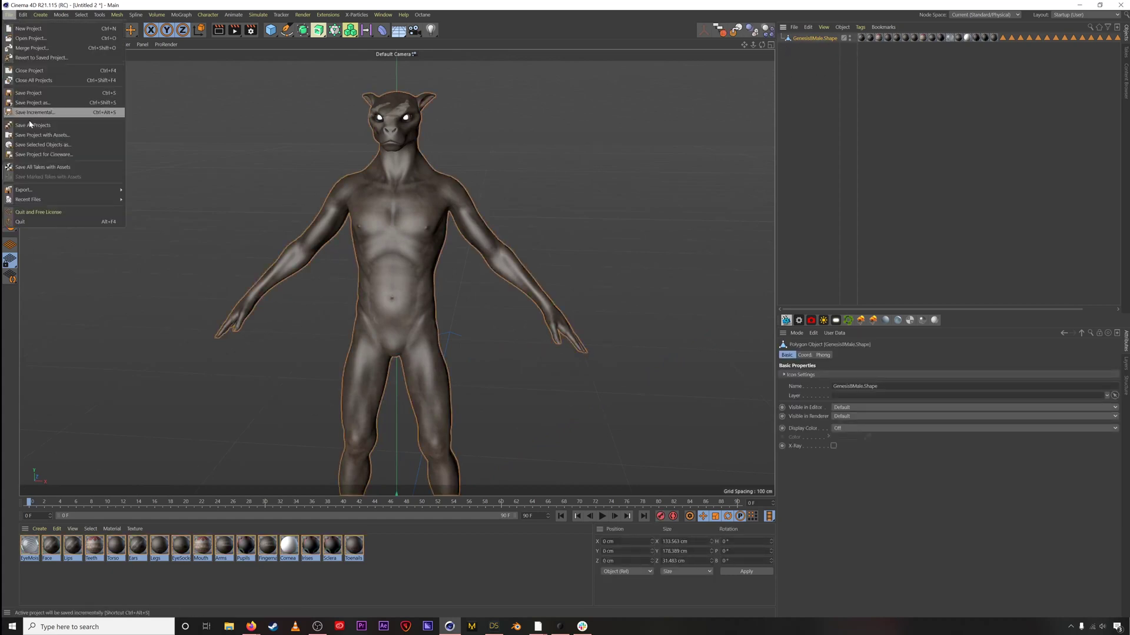
pyautogui.moveTo(35, 190)
pyautogui.click(147, 269)
pyautogui.click(135, 353)
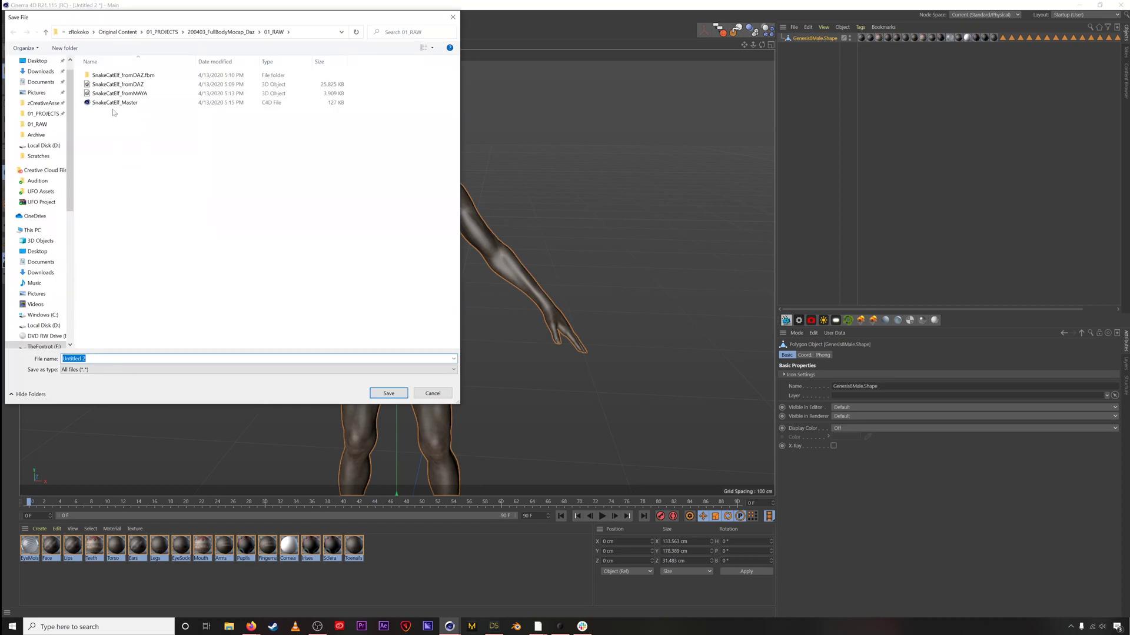
pyautogui.click(117, 93)
pyautogui.press('BackSpace')
pyautogui.press('BackSpace')
pyautogui.press('BackSpace')
pyautogui.press('BackSpace')
pyautogui.press('BackSpace')
pyautogui.press('BackSpace')
pyautogui.press('BackSpace')
pyautogui.press('BackSpace')
pyautogui.write('forMIXAMO')
pyautogui.press('Return')
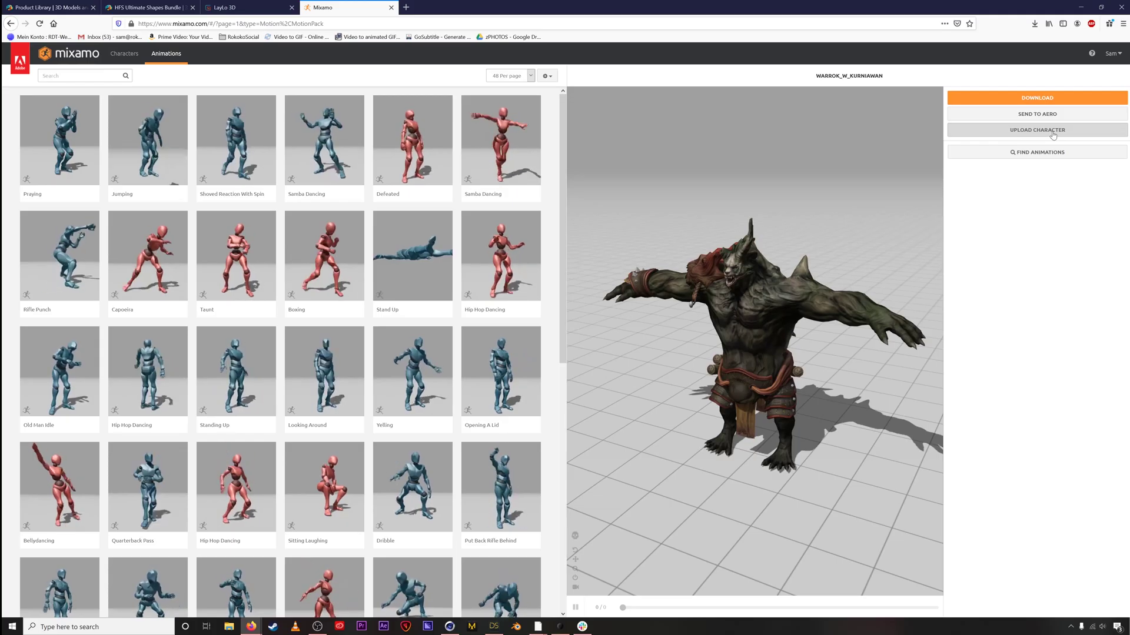
# - Upload SnakeCatElf_forMIXAMO to Mixamo and run the Auto-Rigger through to the rigged character
pyautogui.click(1053, 132)
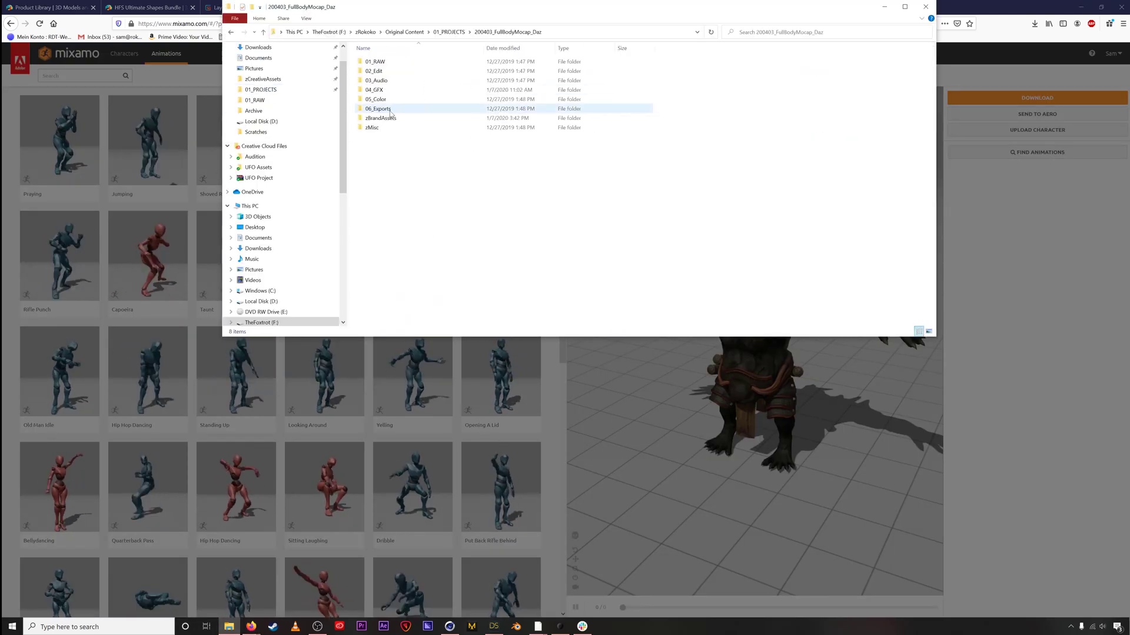
pyautogui.moveTo(306, 375); pyautogui.dragTo(393, 149)
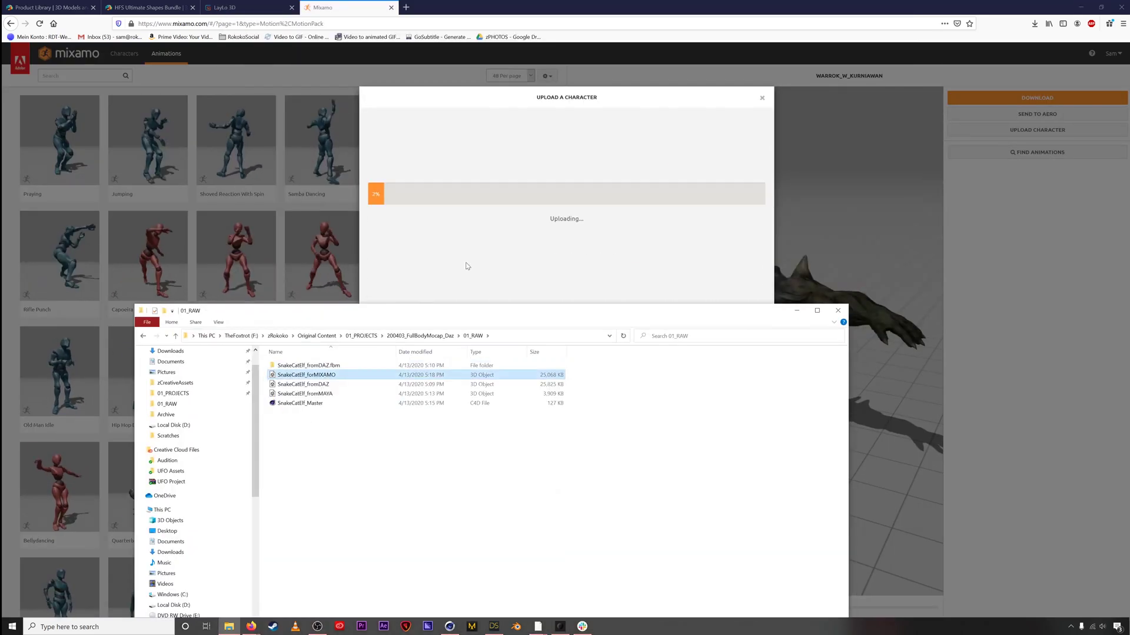
pyautogui.click(393, 152)
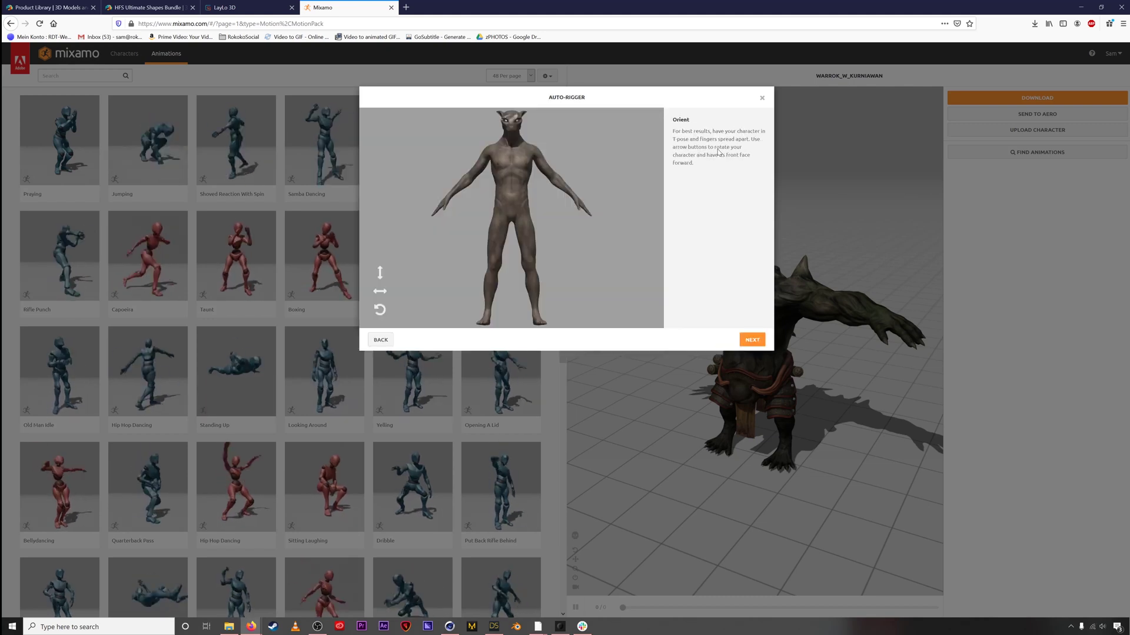
pyautogui.click(751, 340)
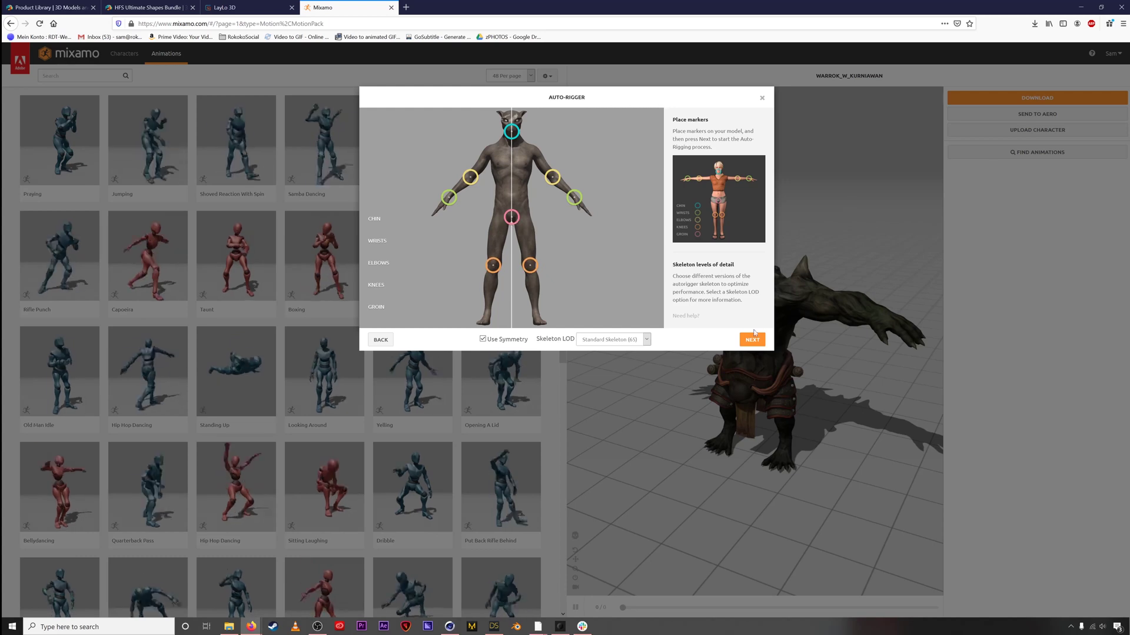
pyautogui.click(753, 339)
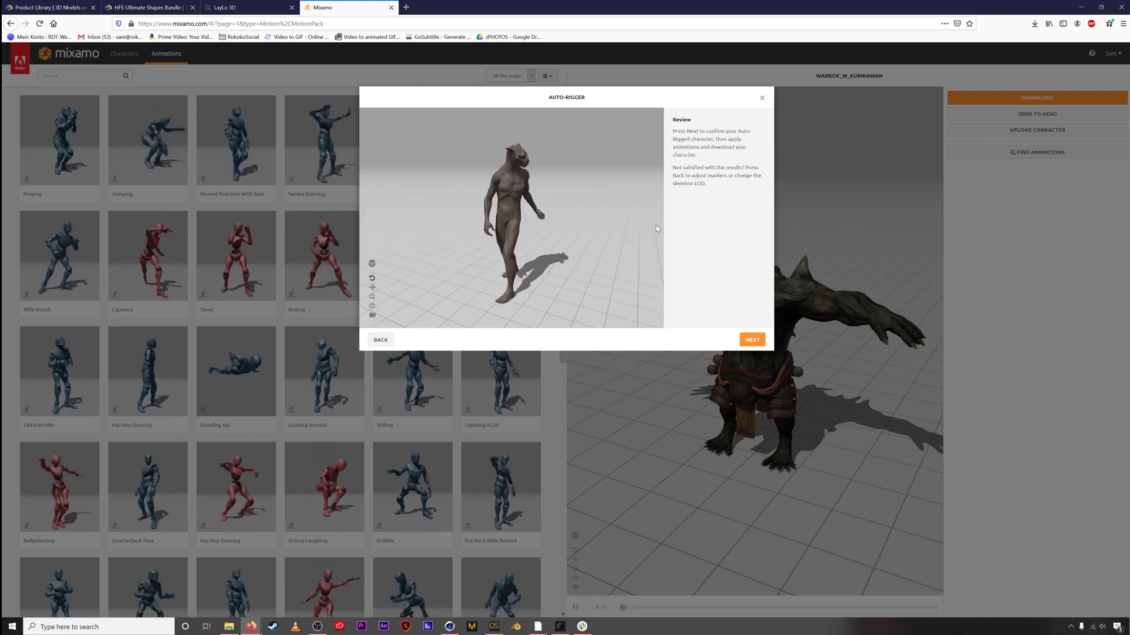
pyautogui.click(752, 340)
pyautogui.click(751, 337)
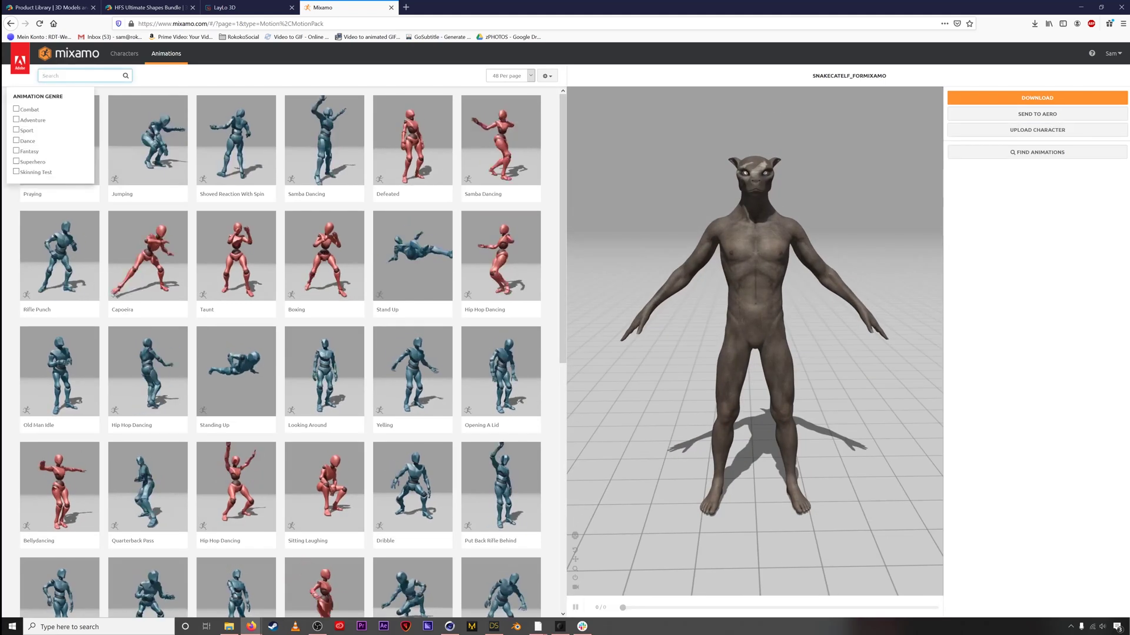
# - Apply the T-Pose animation to the rigged character and download it
pyautogui.write('tpose')
pyautogui.press('Return')
pyautogui.click(59, 170)
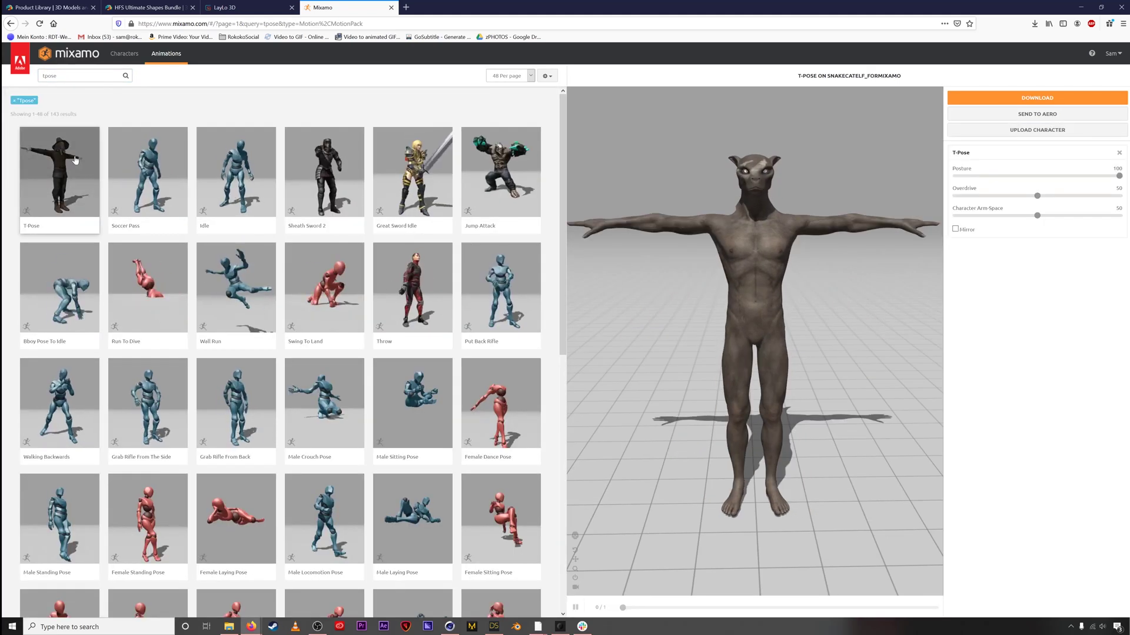
pyautogui.click(1063, 99)
pyautogui.click(681, 197)
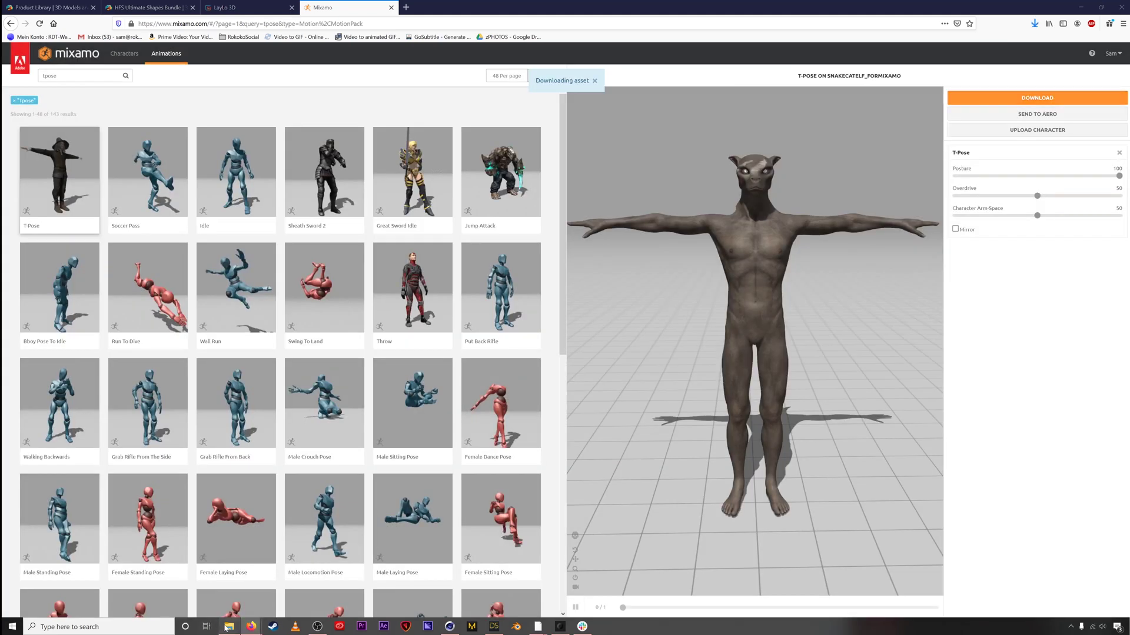
# - Rename the downloaded file in 01_RAW to SnakeCatElf_fromMIXAMO_TPose
pyautogui.click(226, 627)
pyautogui.click(283, 580)
pyautogui.press('F2')
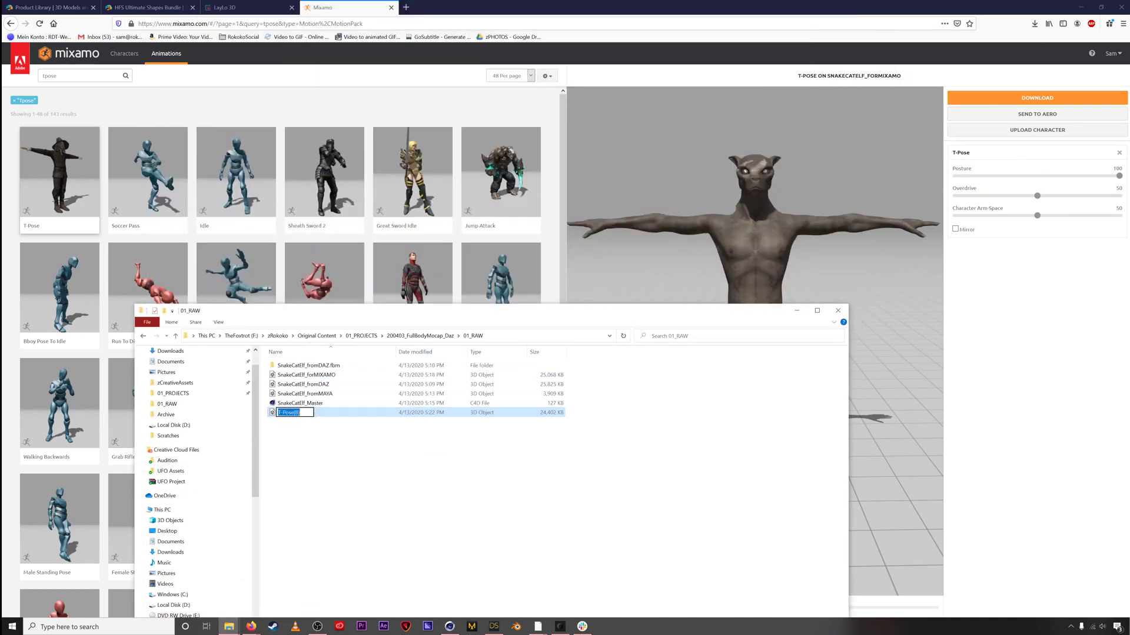
pyautogui.write('SnakeCatElf_fromMIXAMO_TPose')
pyautogui.press('Return')
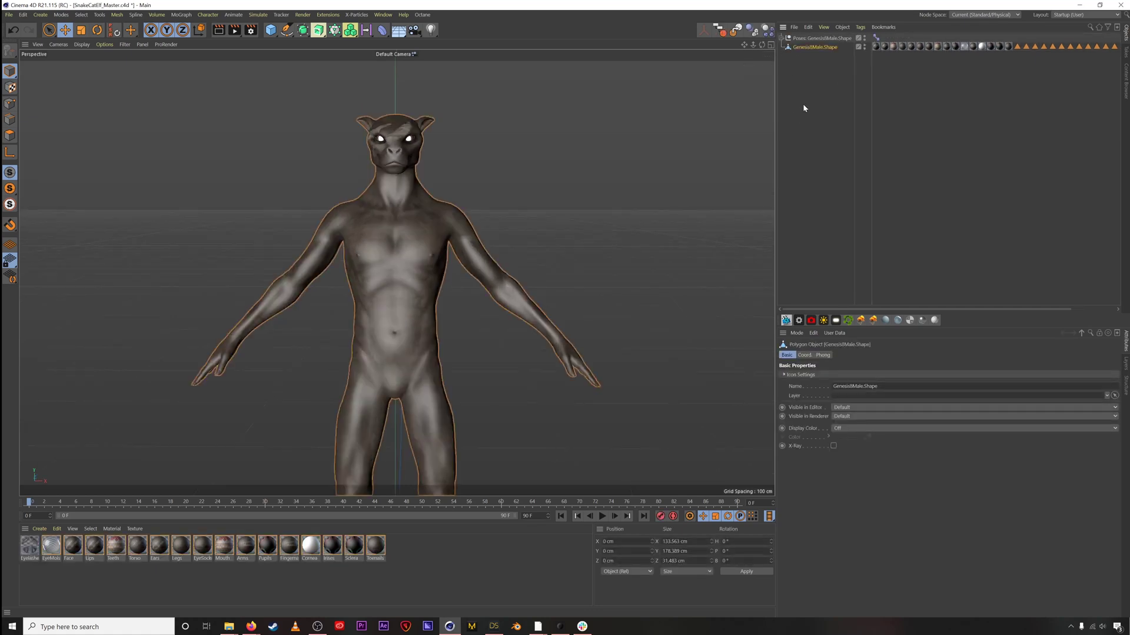
# - Merge SnakeCatElf_fromMIXAMO into the scene with default FBX settings, declining take reassignment
pyautogui.click(804, 108)
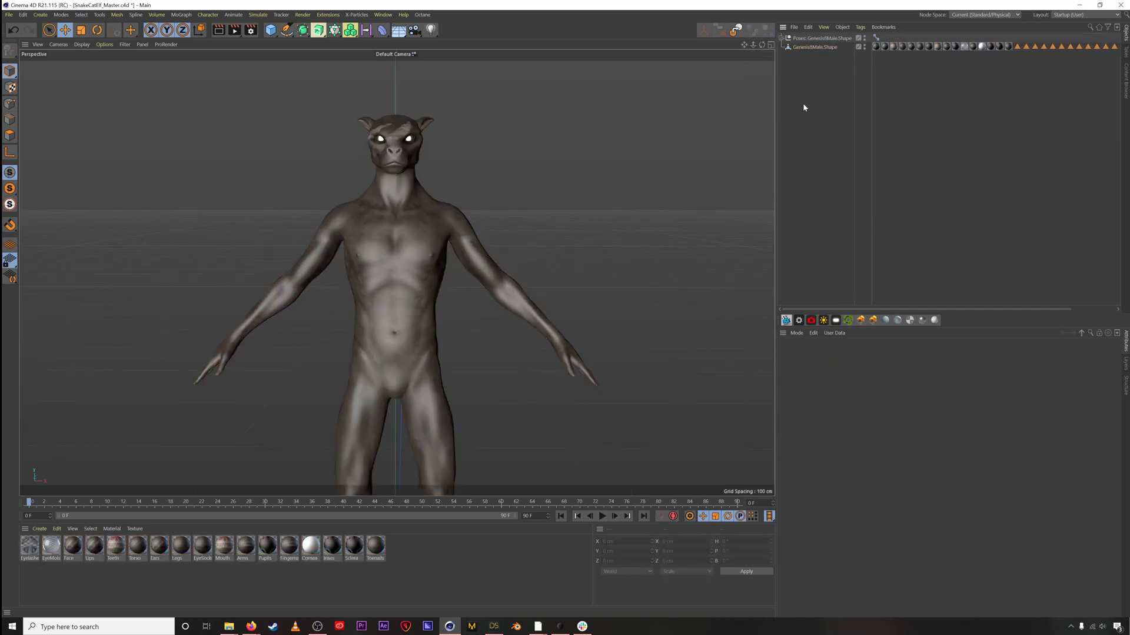
pyautogui.click(736, 31)
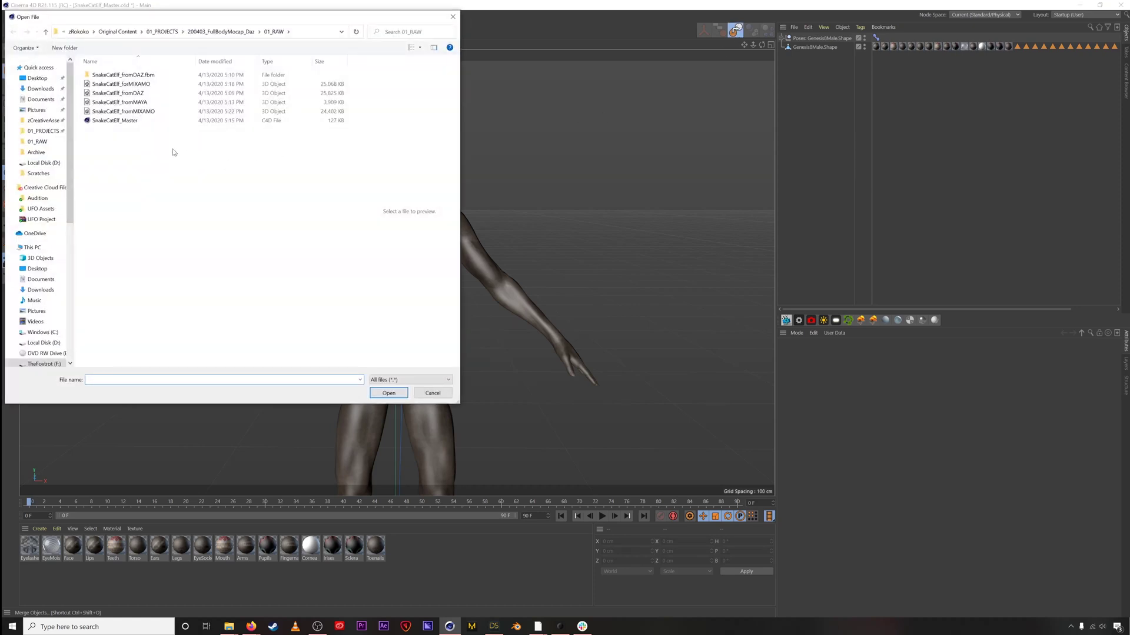
pyautogui.doubleClick(123, 112)
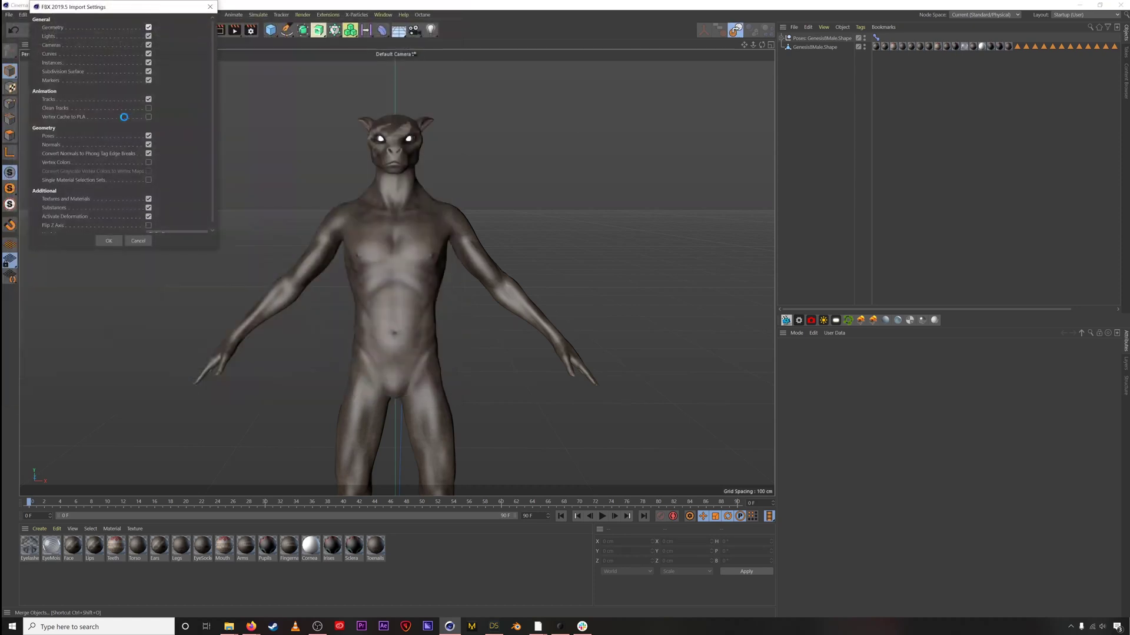
pyautogui.click(108, 241)
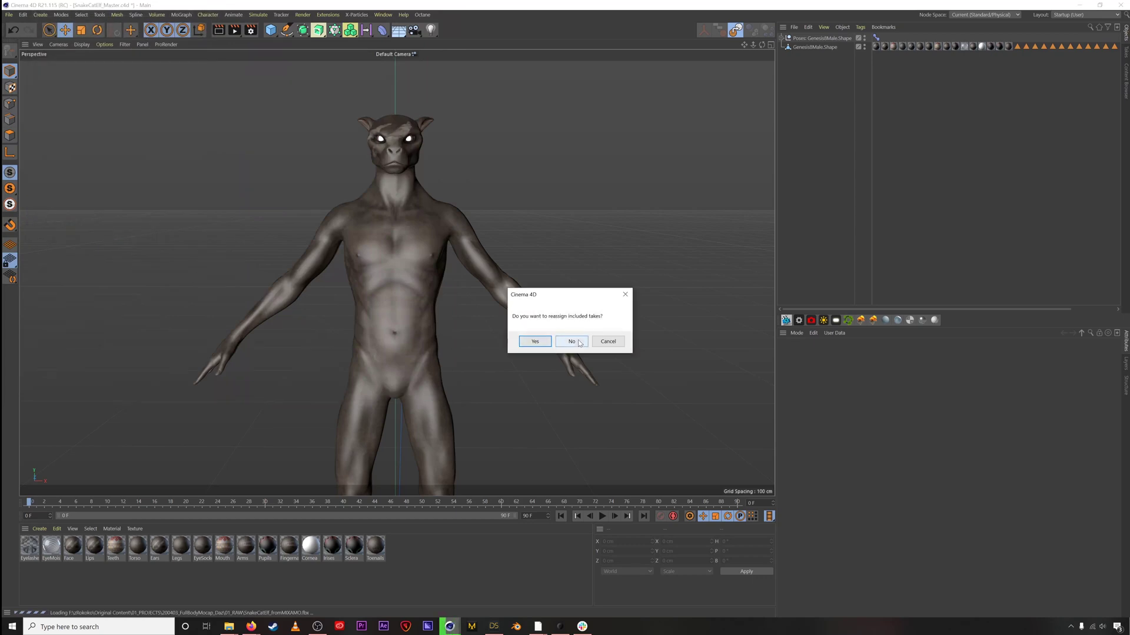
pyautogui.click(577, 342)
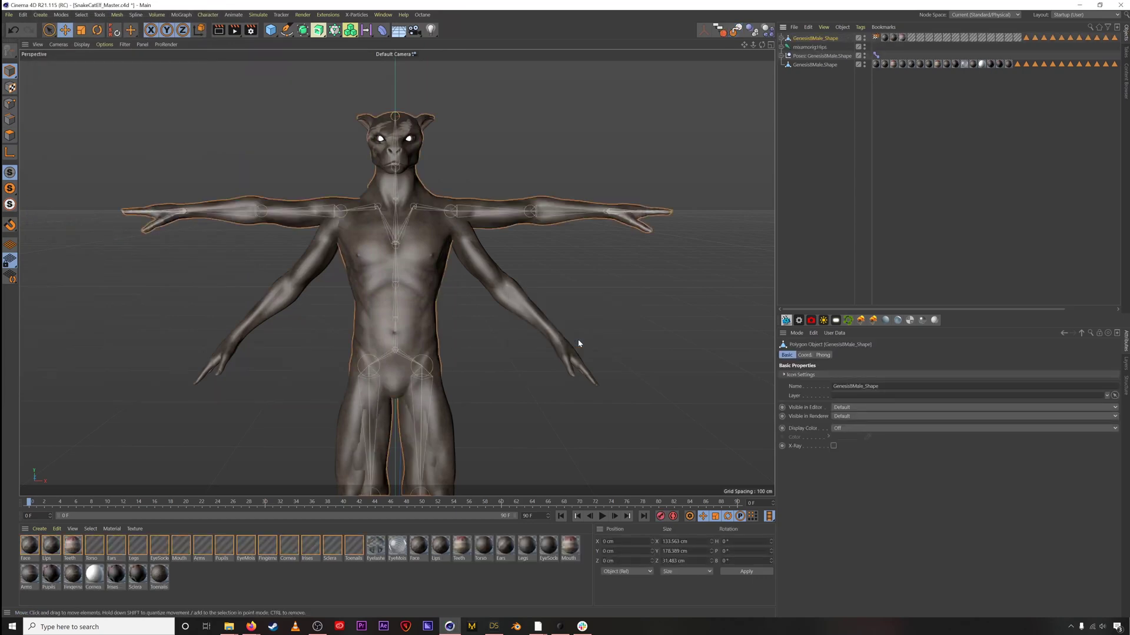
# - Delete the old Genesis8Male.Shape mesh and move its Pose Morph tag onto Genesis8Male_Shape
pyautogui.click(814, 65)
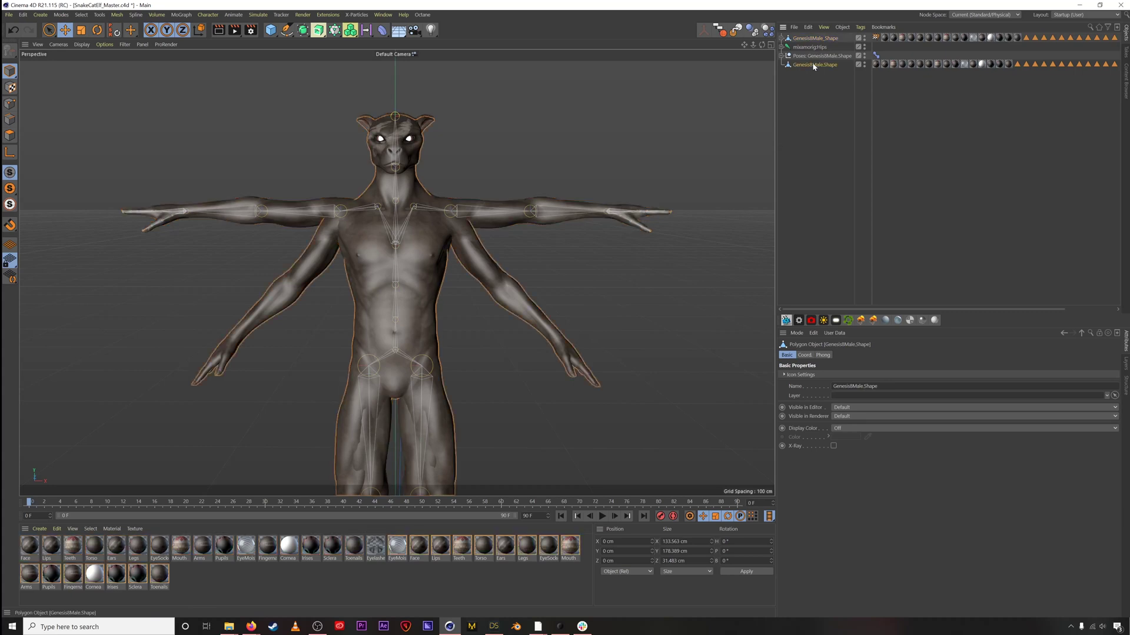
pyautogui.press('Delete')
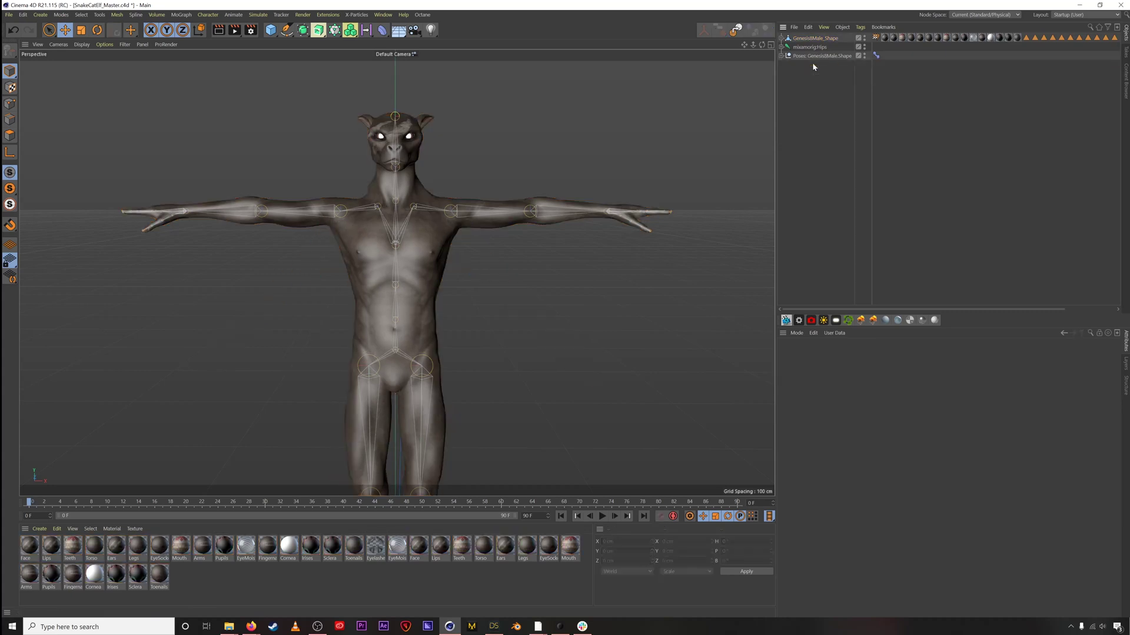
pyautogui.moveTo(876, 56); pyautogui.dragTo(805, 43)
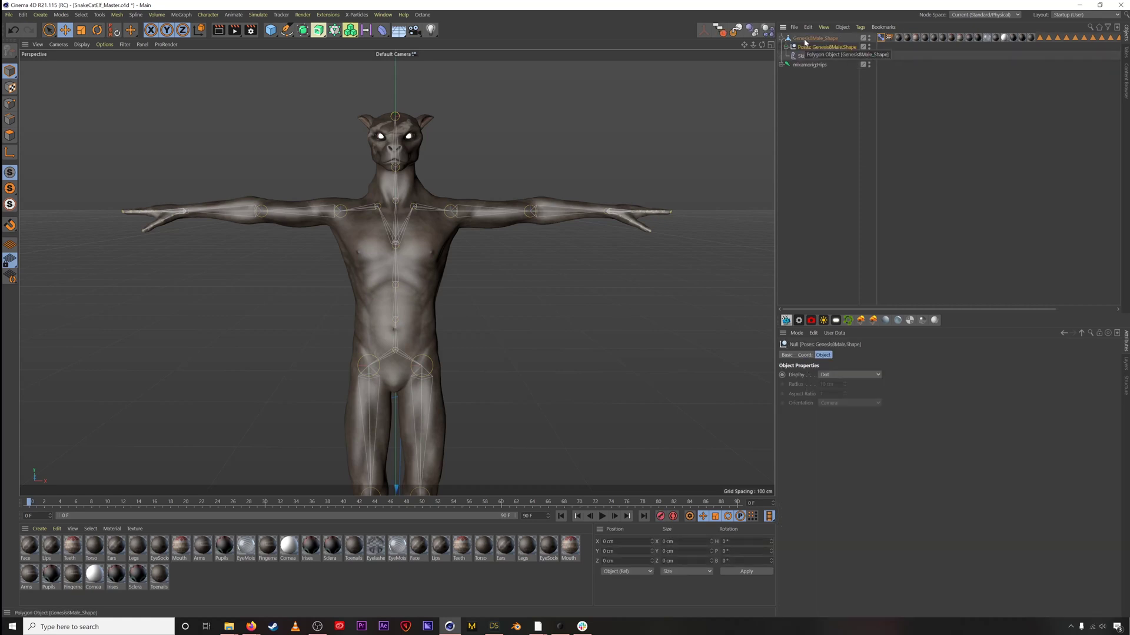
pyautogui.click(796, 88)
pyautogui.scroll(5, 460, 123)
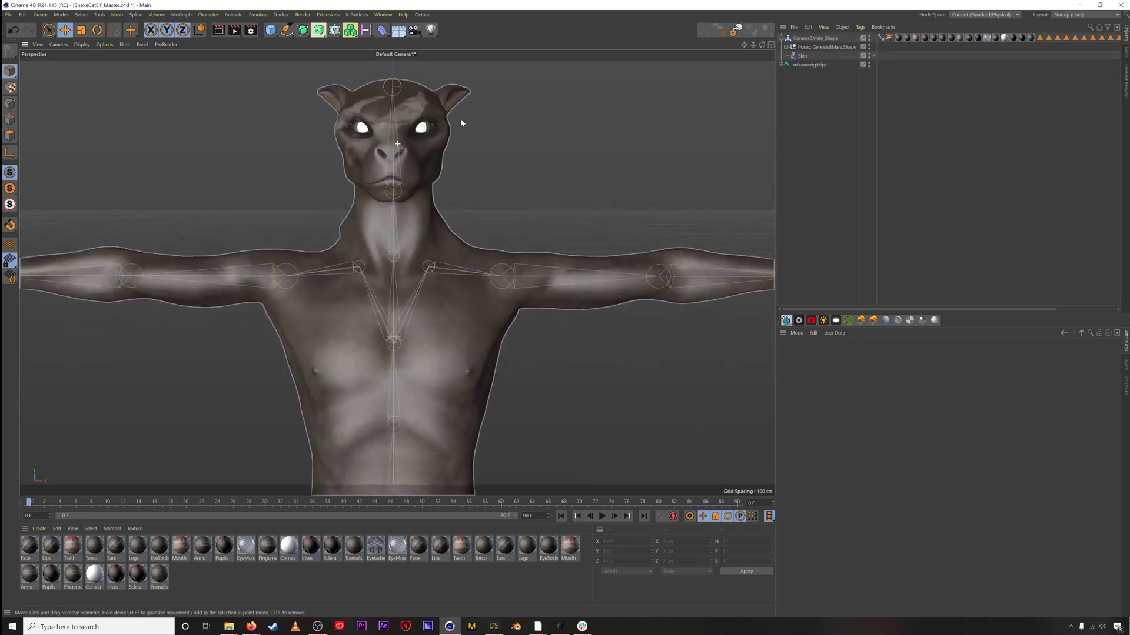
pyautogui.scroll(3, 452, 147)
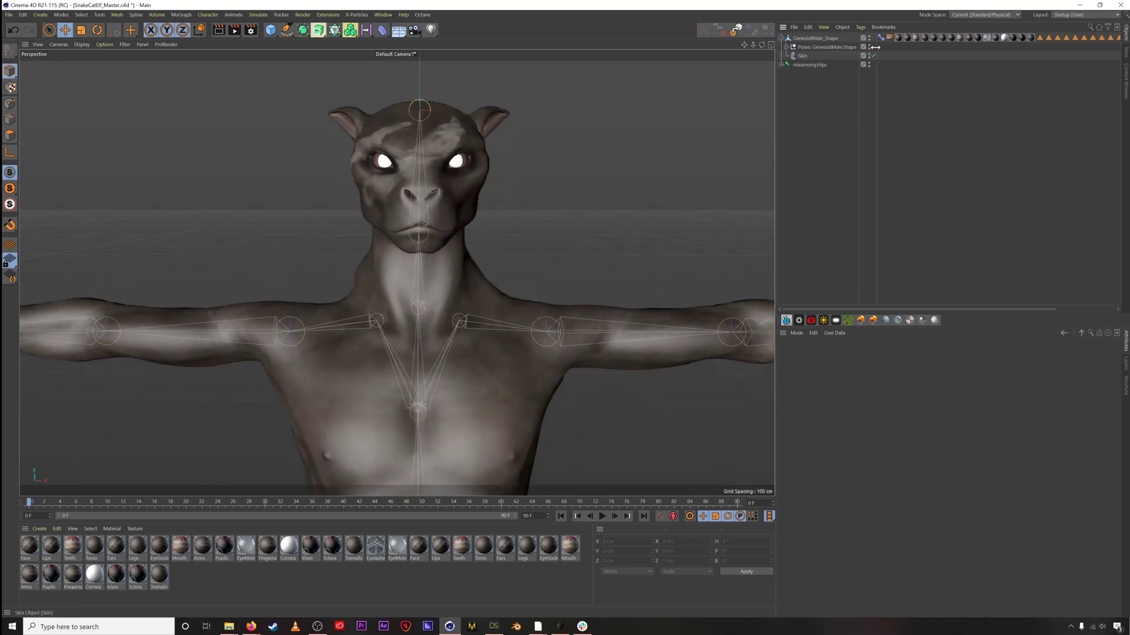
pyautogui.click(881, 37)
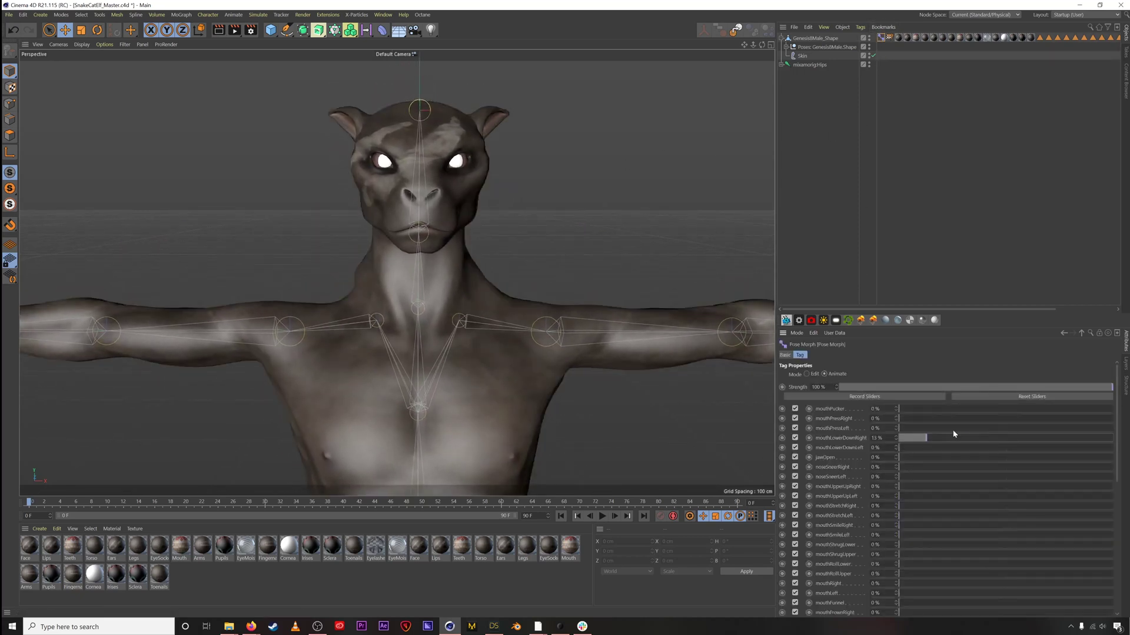
pyautogui.moveTo(953, 434); pyautogui.dragTo(898, 438)
pyautogui.moveTo(920, 499); pyautogui.dragTo(862, 497)
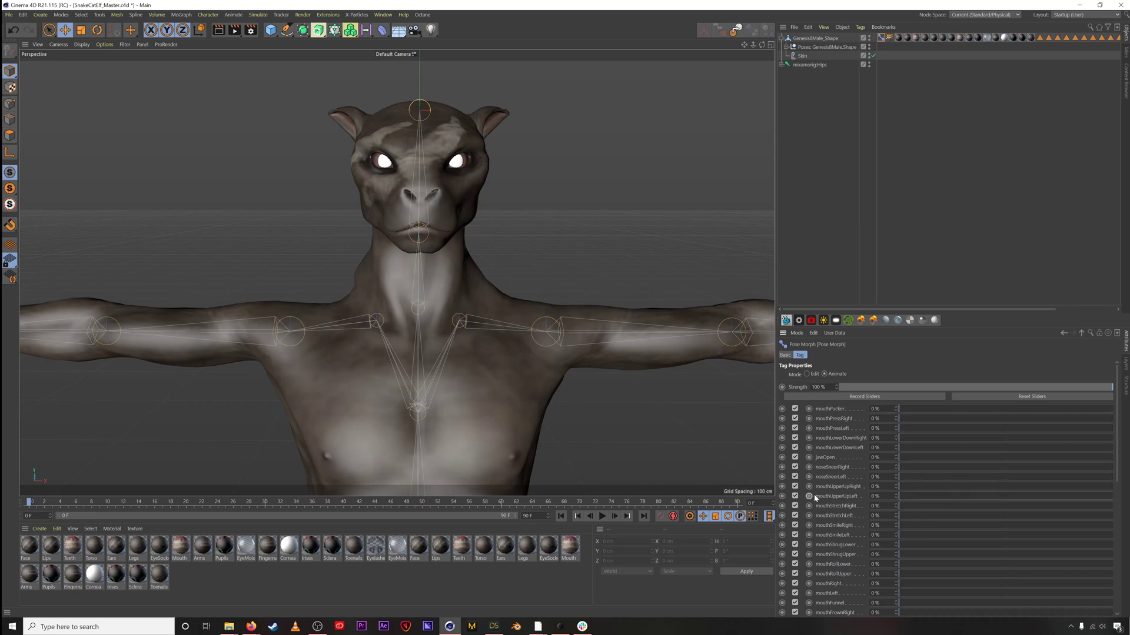
pyautogui.scroll(-4, 821, 499)
pyautogui.moveTo(937, 488); pyautogui.dragTo(962, 486)
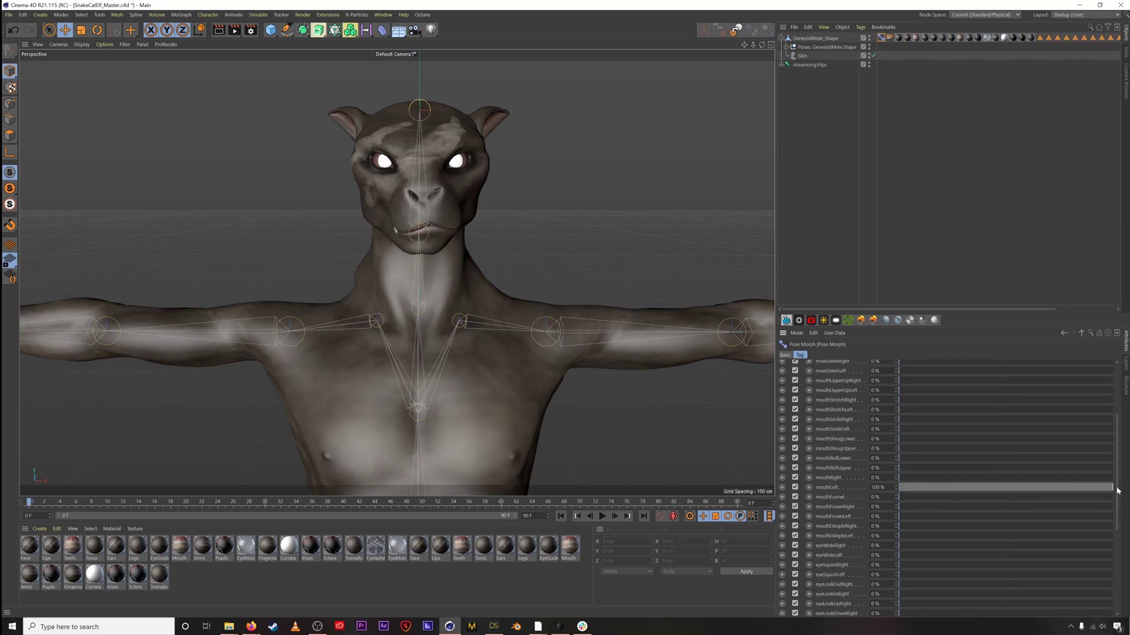
pyautogui.moveTo(1118, 490); pyautogui.dragTo(877, 485)
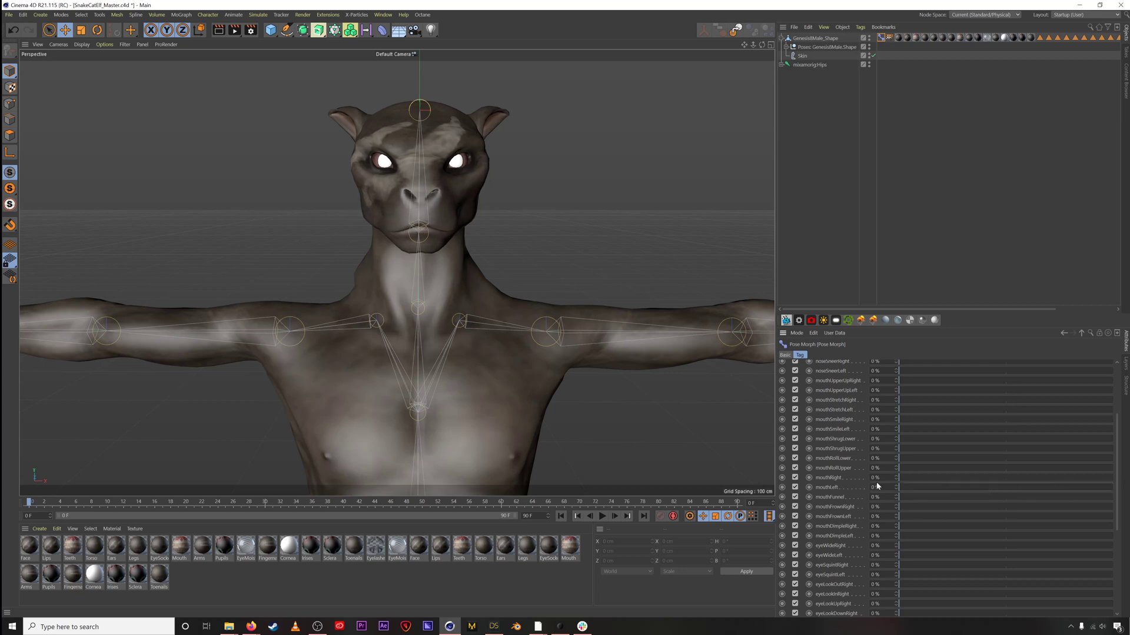
pyautogui.scroll(5, 845, 421)
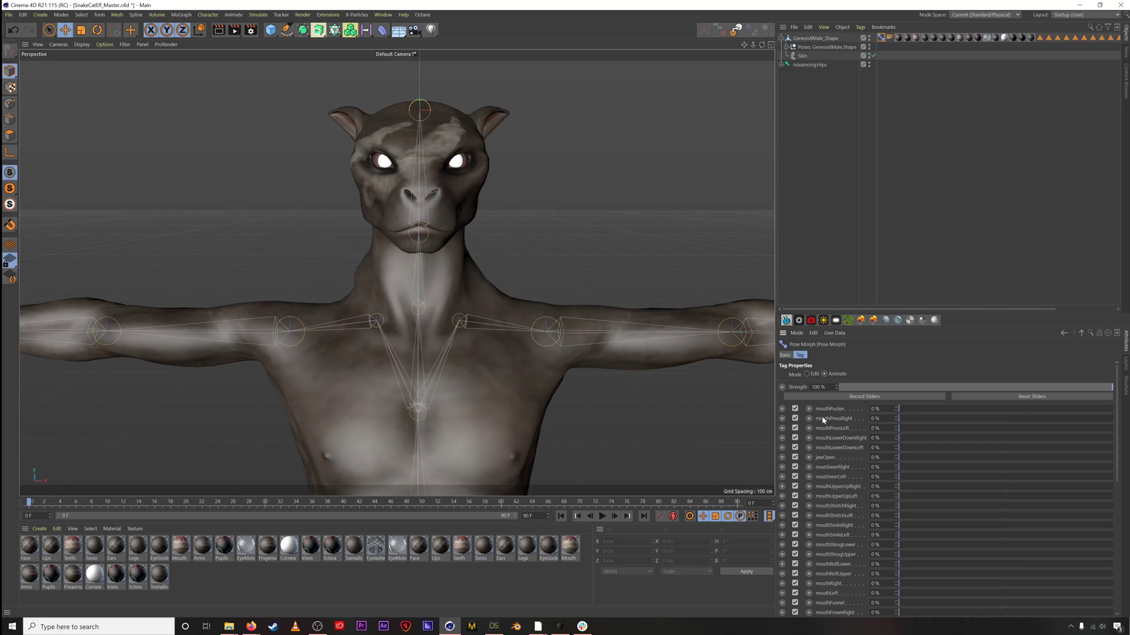
pyautogui.click(383, 15)
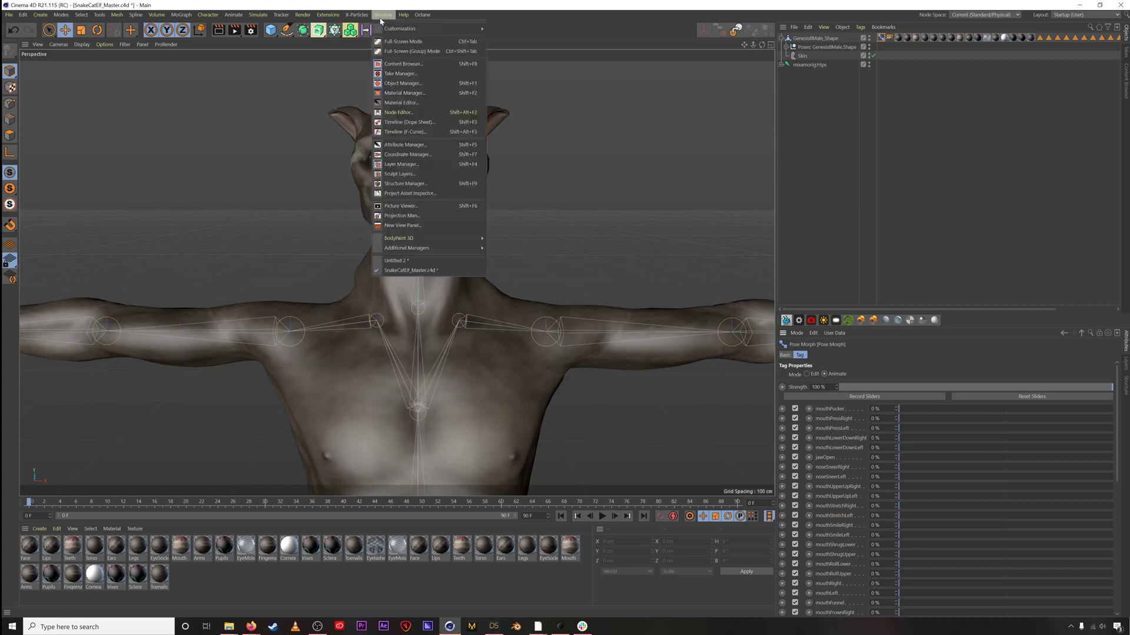
# - Open the Dope Sheet and enable Record Sliders so each facial morph gets a track keyed at frame 0
pyautogui.click(399, 121)
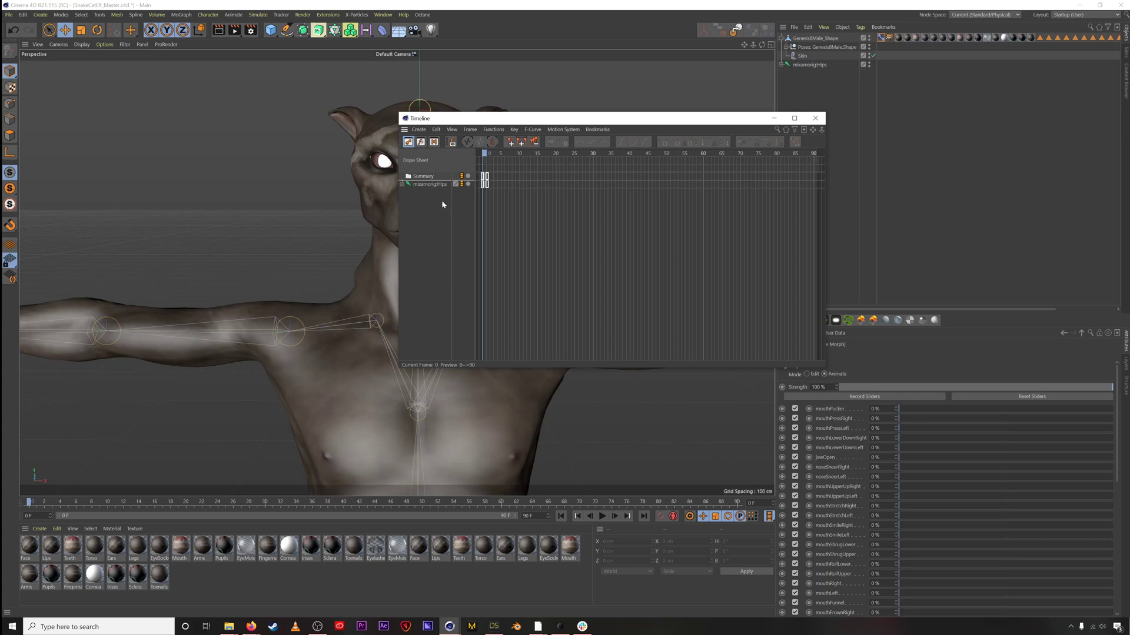
pyautogui.moveTo(547, 119); pyautogui.dragTo(487, 111)
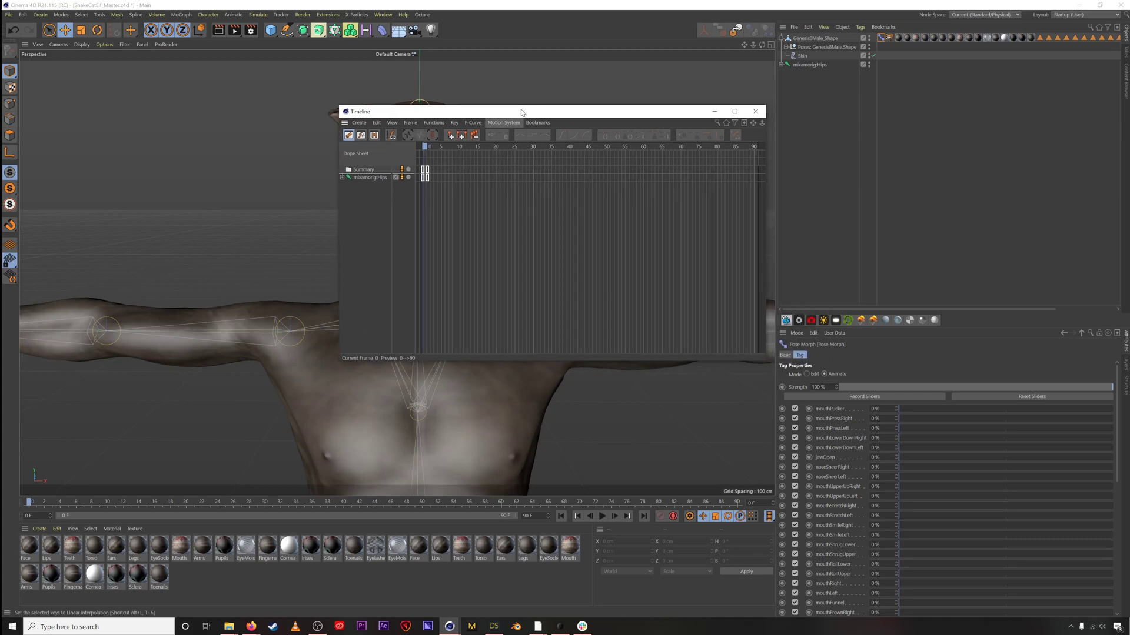
pyautogui.click(884, 398)
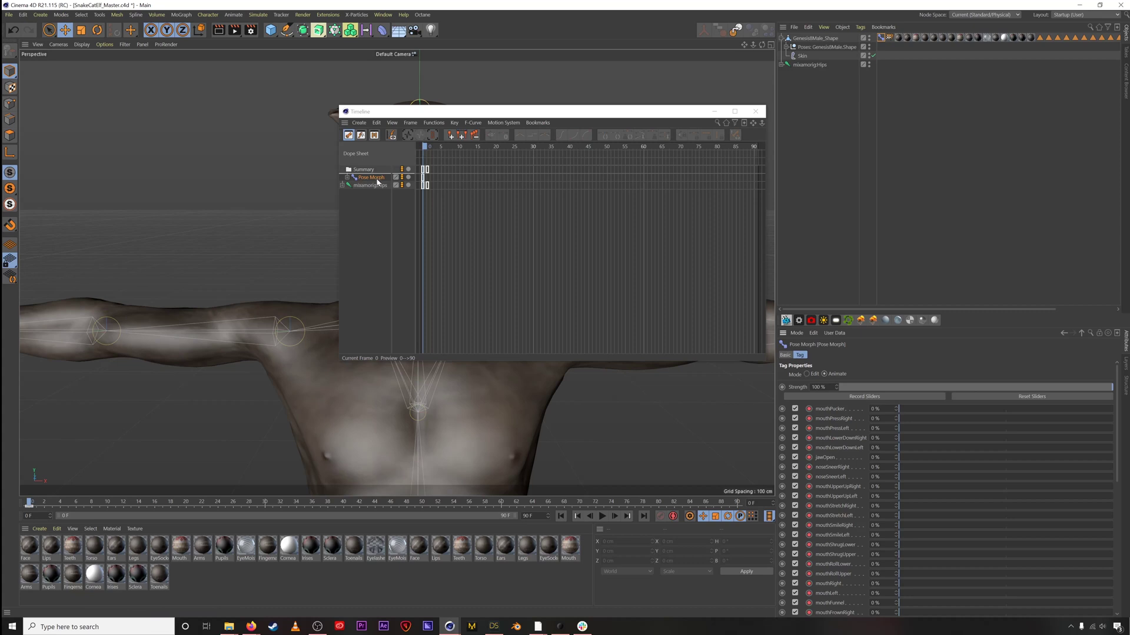
pyautogui.click(346, 177)
pyautogui.moveTo(470, 115); pyautogui.dragTo(490, 32)
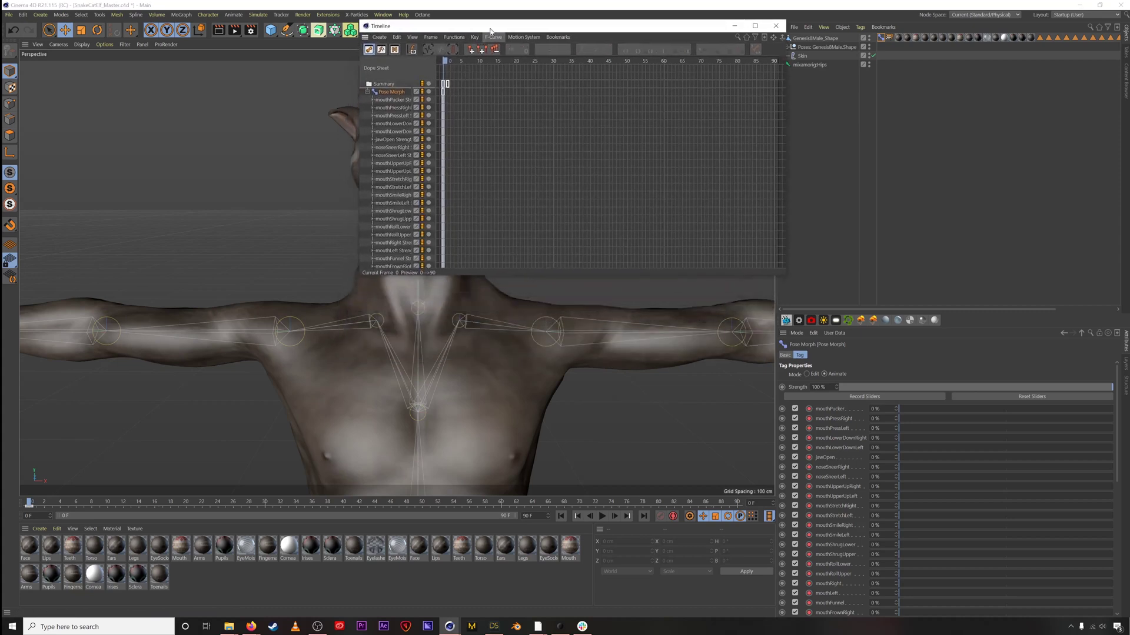
# - Enlarge the timeline and drag the brow, jaw and eye Pose Morph tracks into alphabetical order
pyautogui.moveTo(517, 276); pyautogui.dragTo(536, 558)
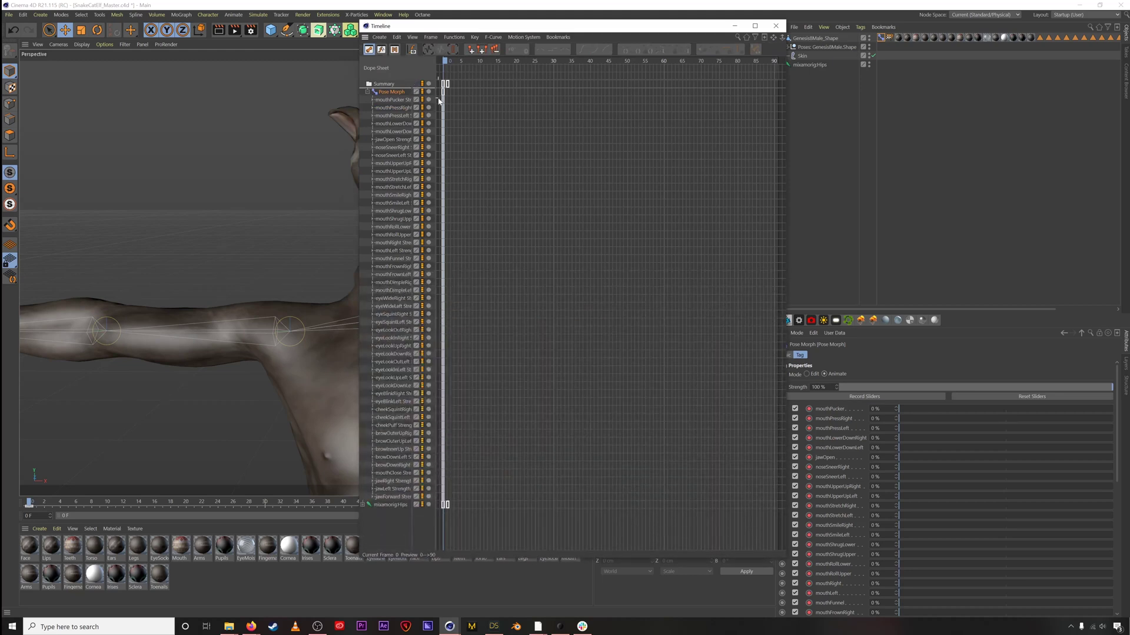
pyautogui.moveTo(434, 103); pyautogui.dragTo(494, 104)
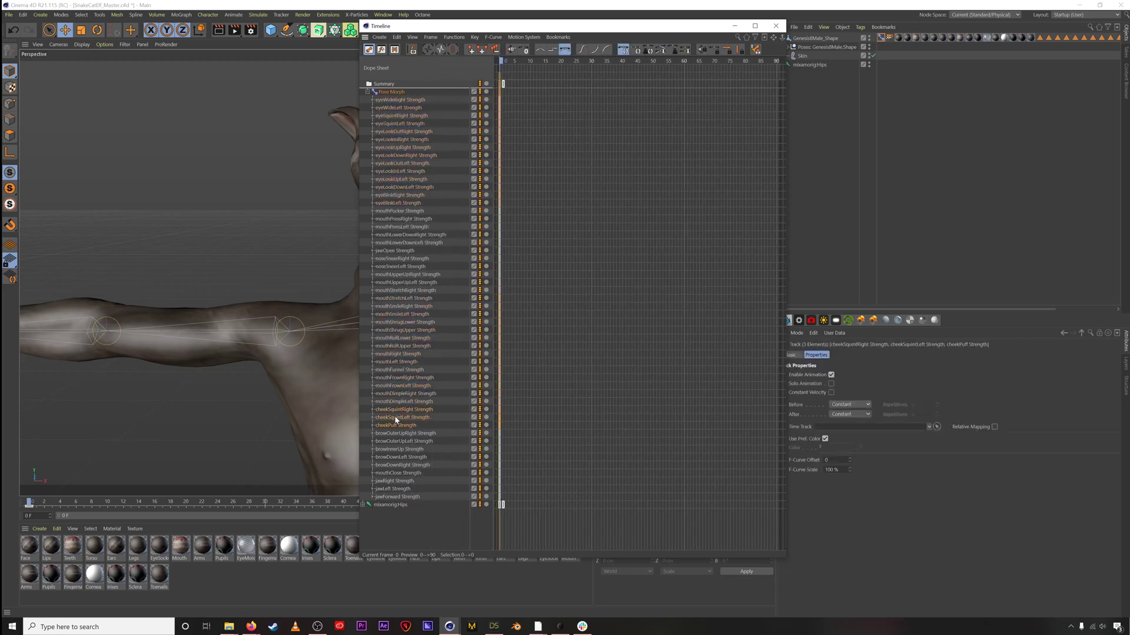
pyautogui.moveTo(396, 416); pyautogui.dragTo(404, 120)
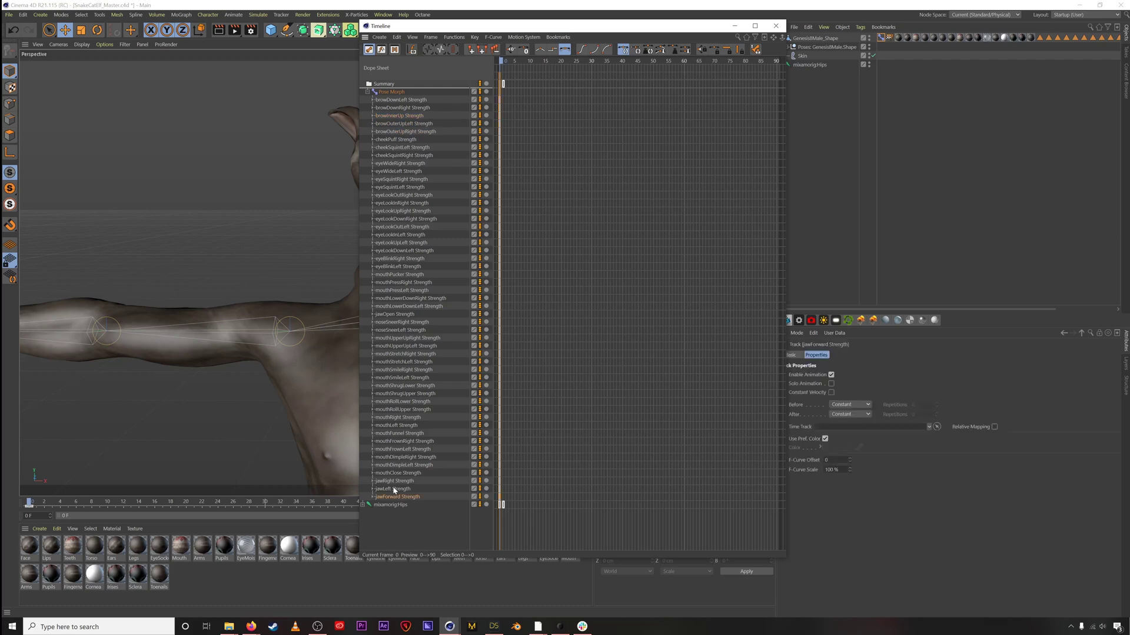
pyautogui.moveTo(394, 314); pyautogui.dragTo(394, 271)
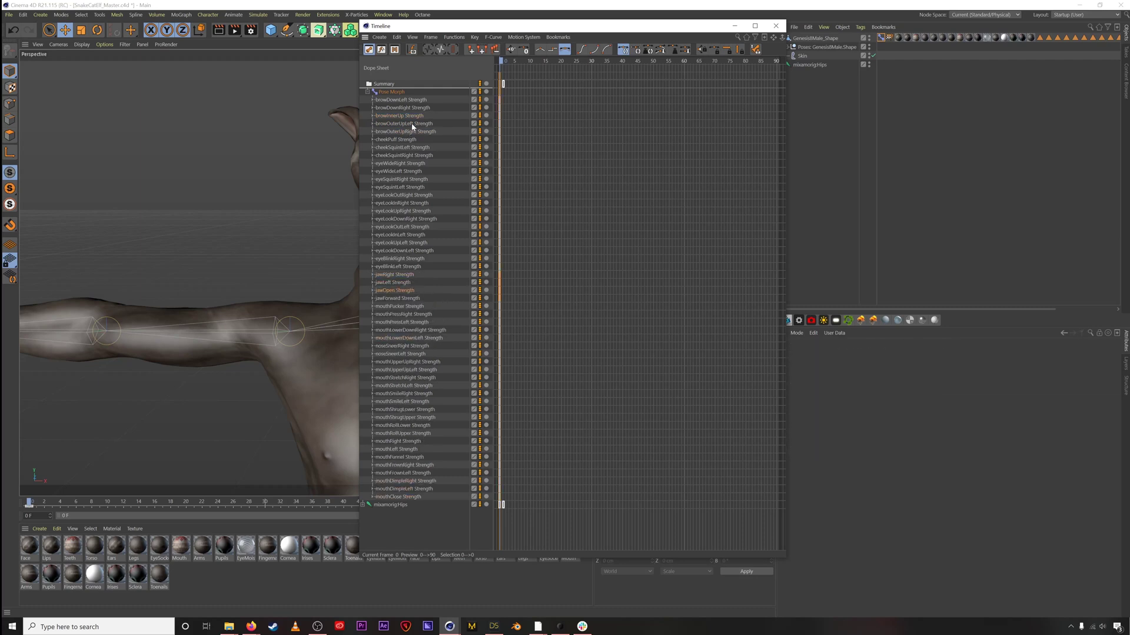
pyautogui.moveTo(406, 165); pyautogui.dragTo(406, 192)
pyautogui.click(404, 203)
pyautogui.keyDown('ctrl'); pyautogui.click(403, 218); pyautogui.keyUp('ctrl')
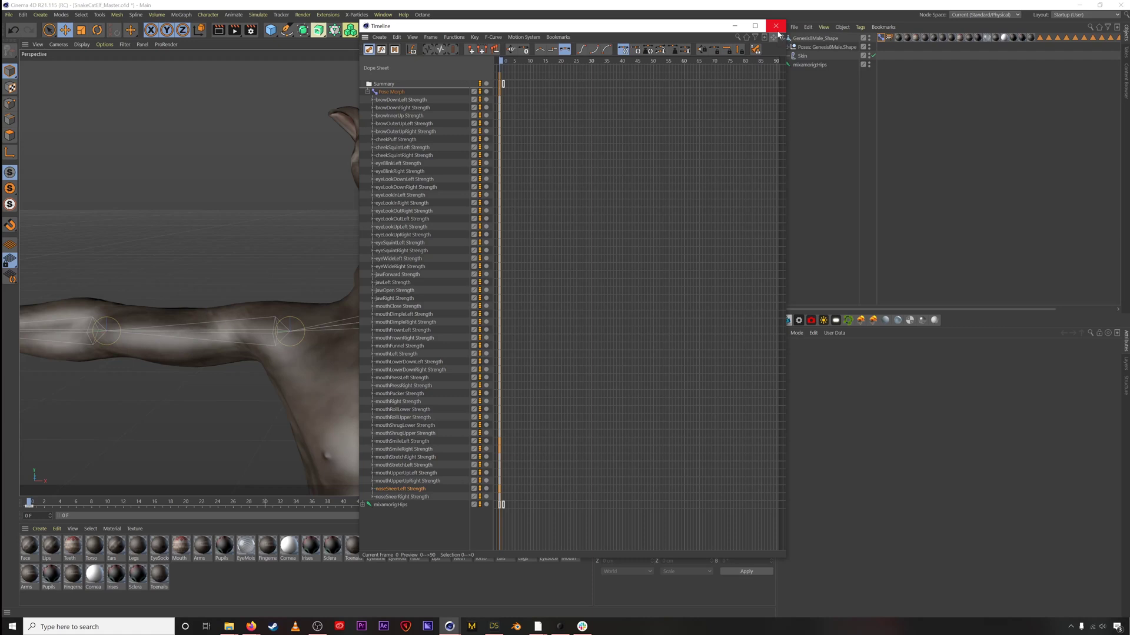
# - Close the timeline and delete the 15 duplicate materials from Face through Toenails
pyautogui.click(776, 28)
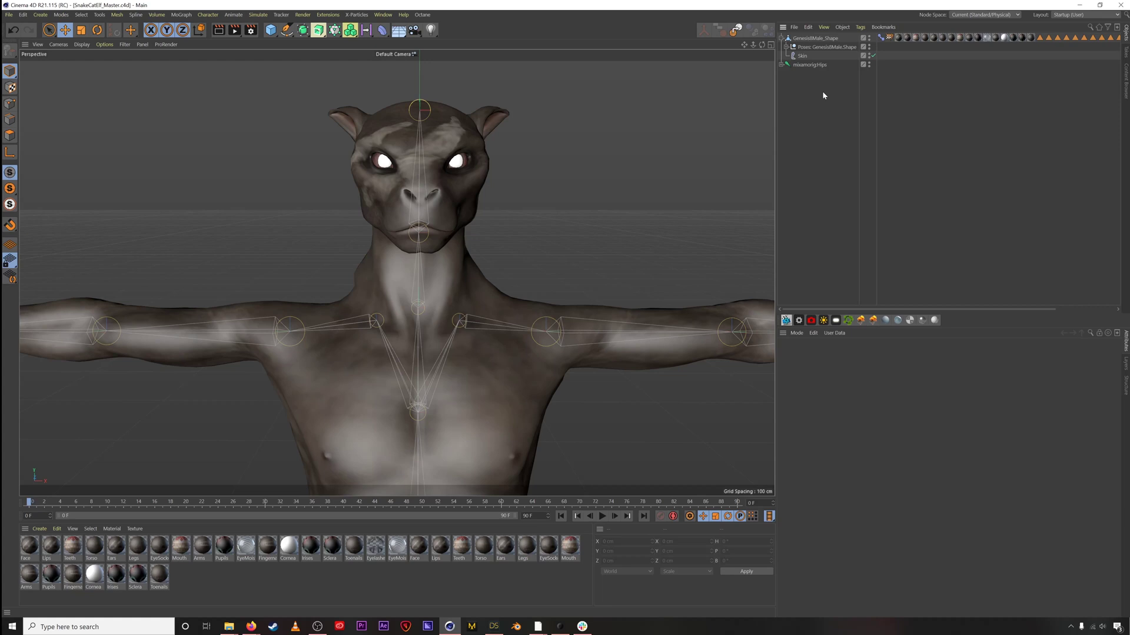
pyautogui.click(418, 546)
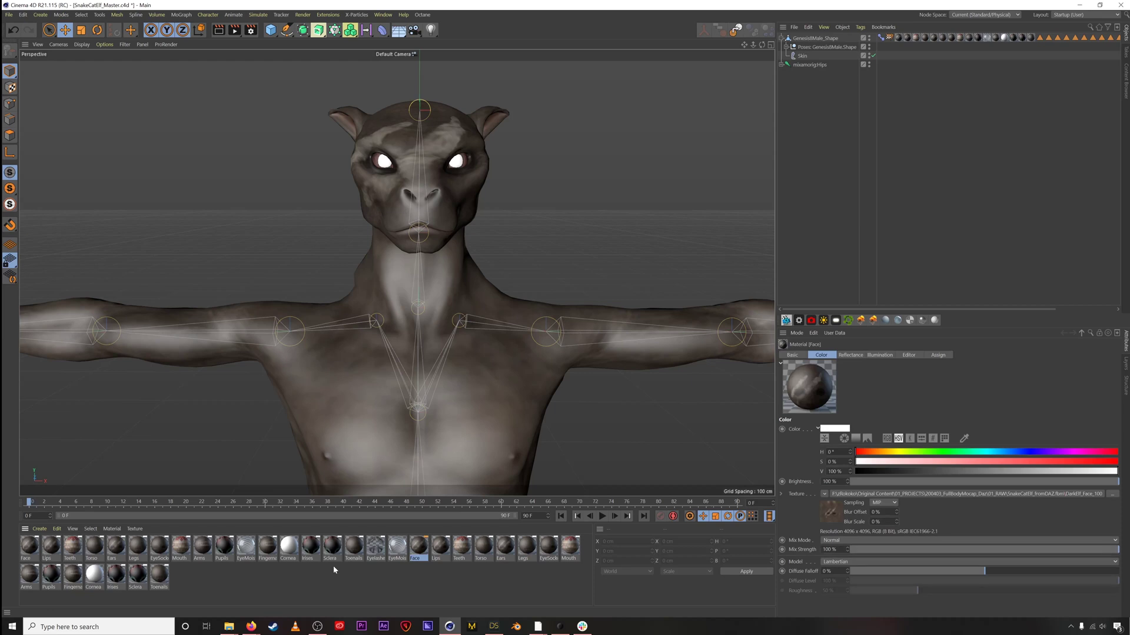
pyautogui.keyDown('shift'); pyautogui.click(157, 580); pyautogui.keyUp('shift')
pyautogui.press('Delete')
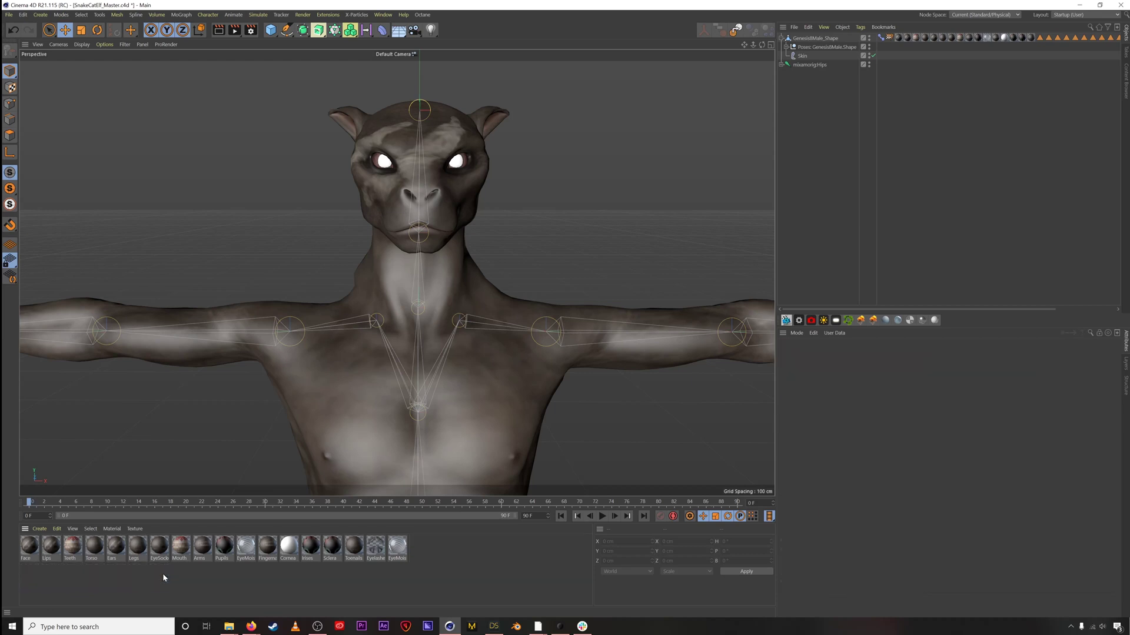
# - Save the Cinema 4D project and switch to Rokoko Studio to name a new project
pyautogui.click(9, 15)
pyautogui.click(51, 94)
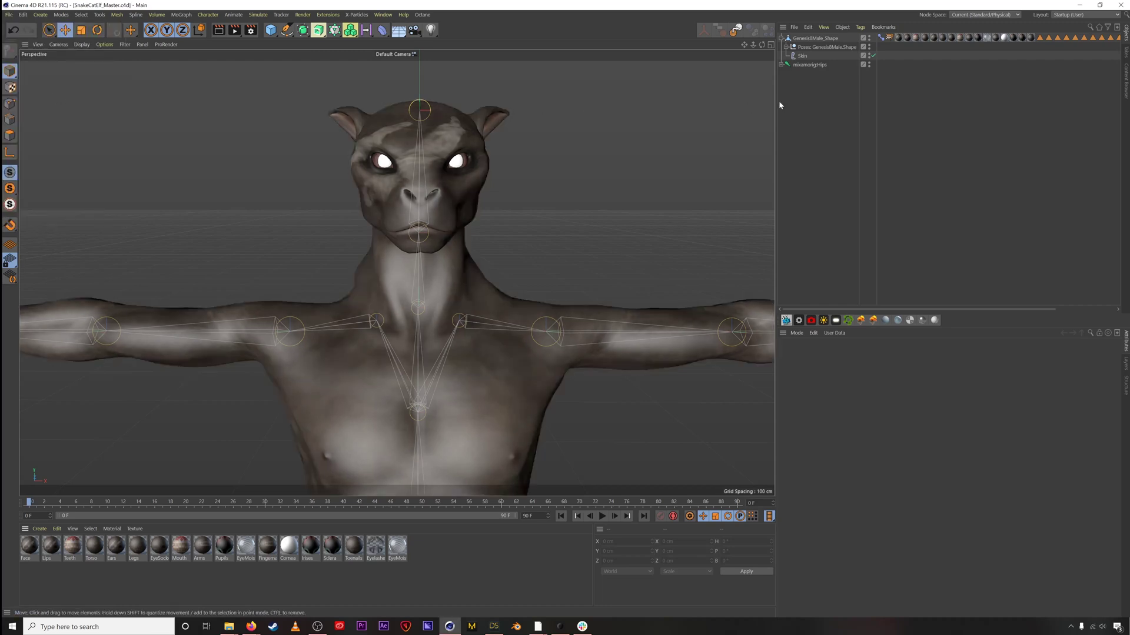
pyautogui.hotkey('alt', 'Tab')
pyautogui.write('S')
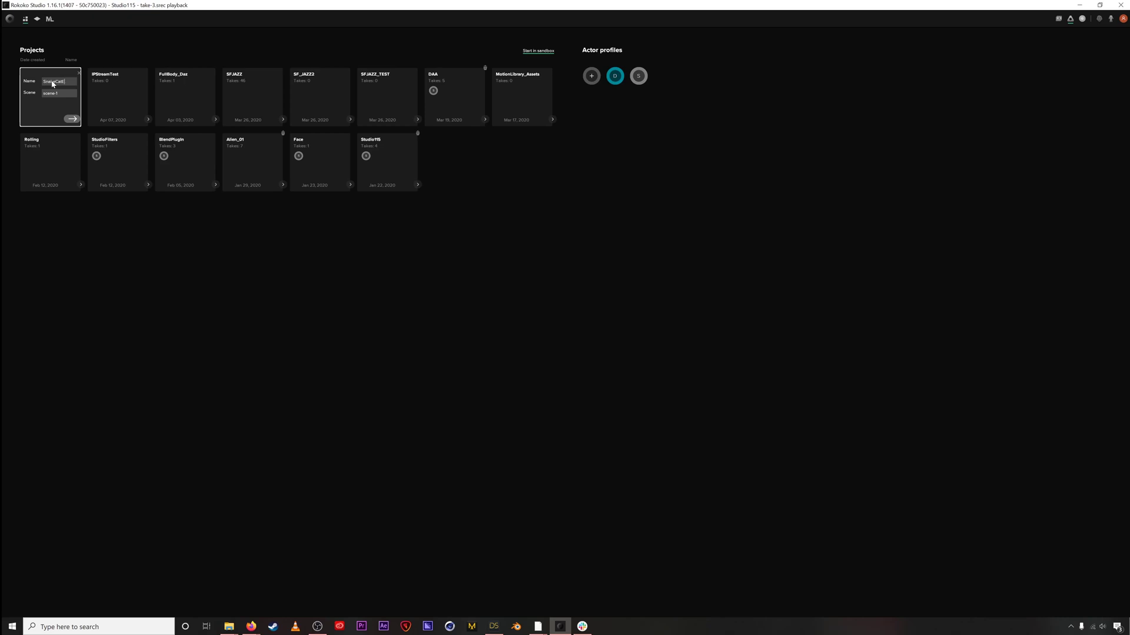
# - Open the SnakeCatElf project, run Straight Pose calibration, record take-1 and scrub its playback
pyautogui.click(73, 119)
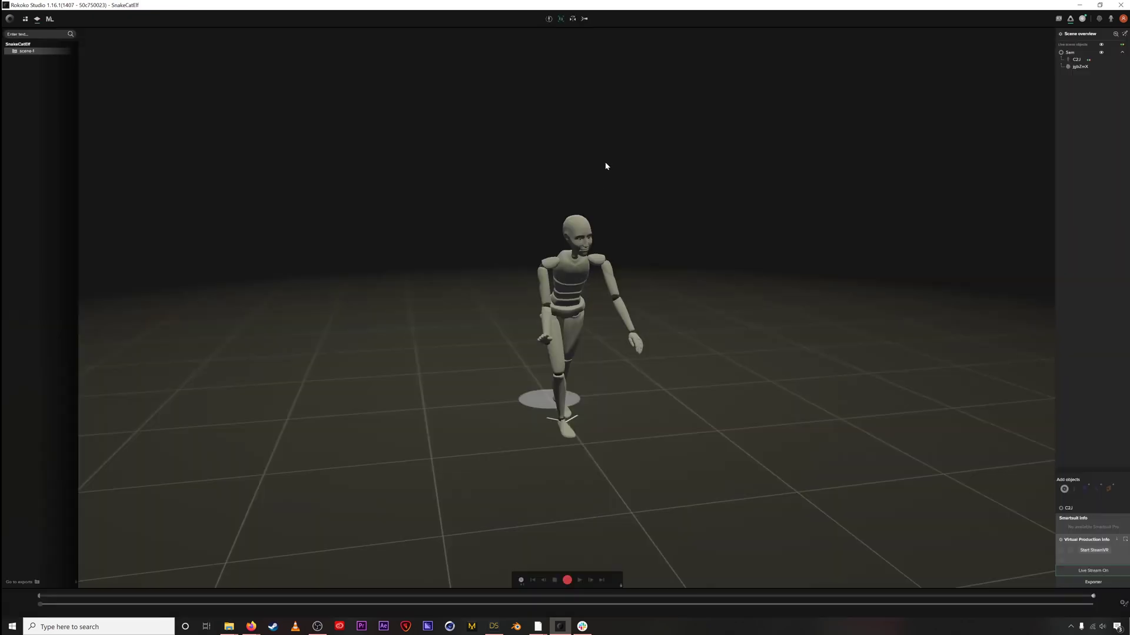
pyautogui.scroll(5, 579, 232)
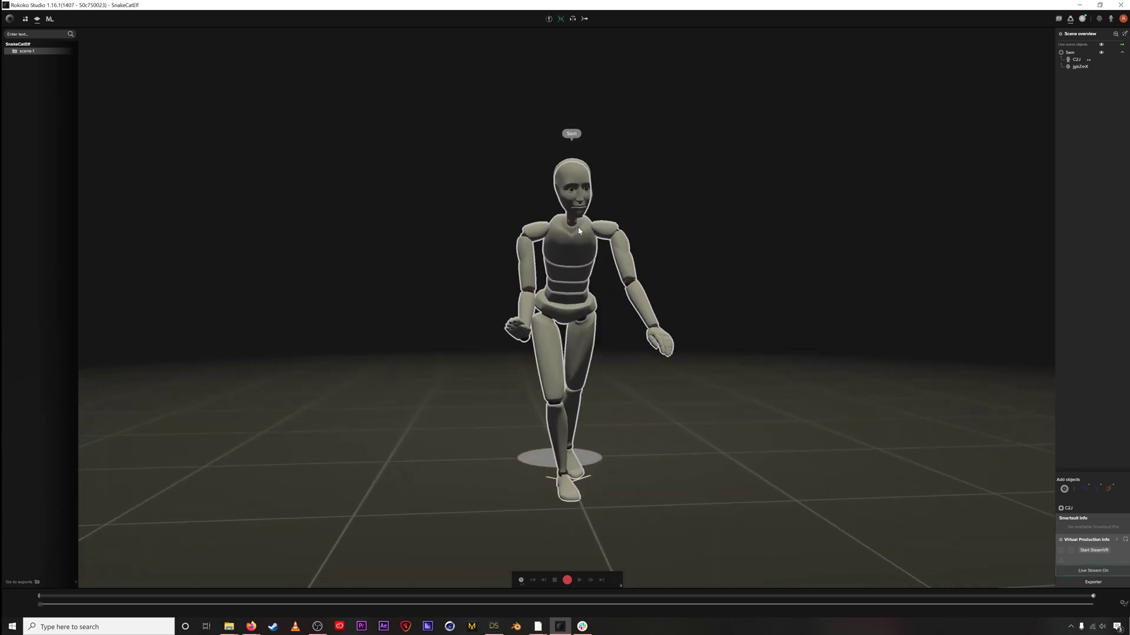
pyautogui.scroll(2, 579, 231)
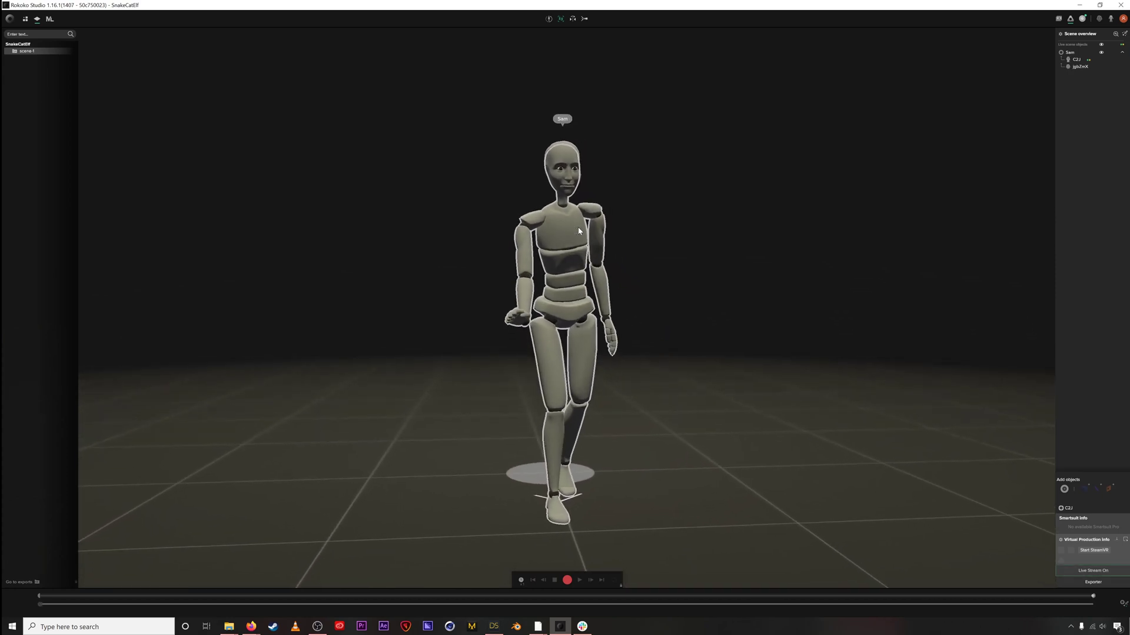
pyautogui.click(547, 20)
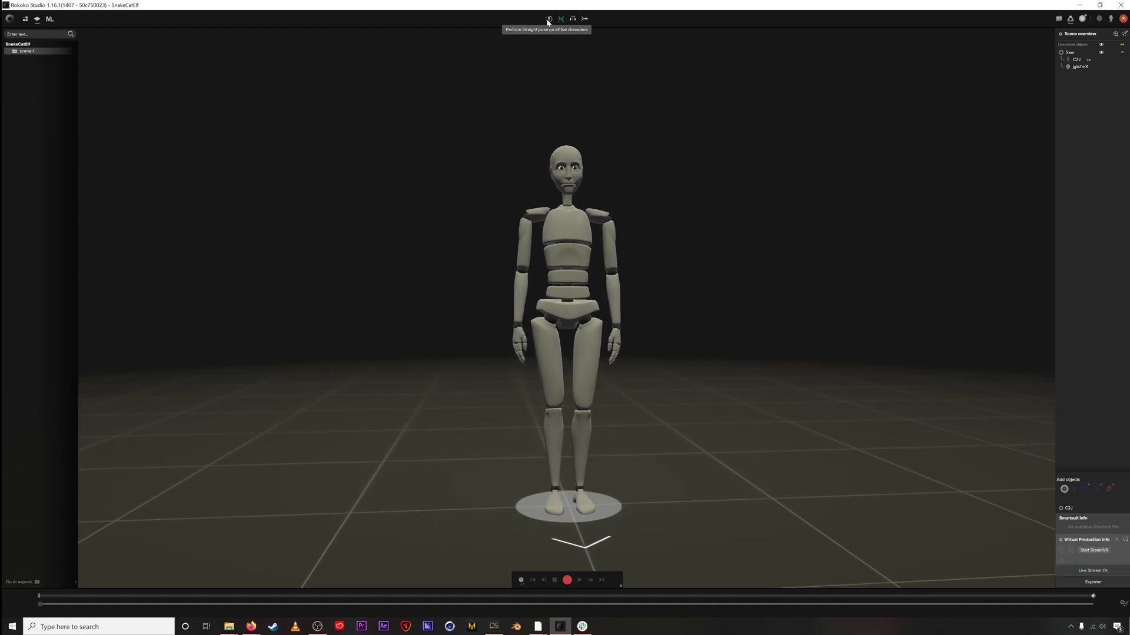
pyautogui.press('r')
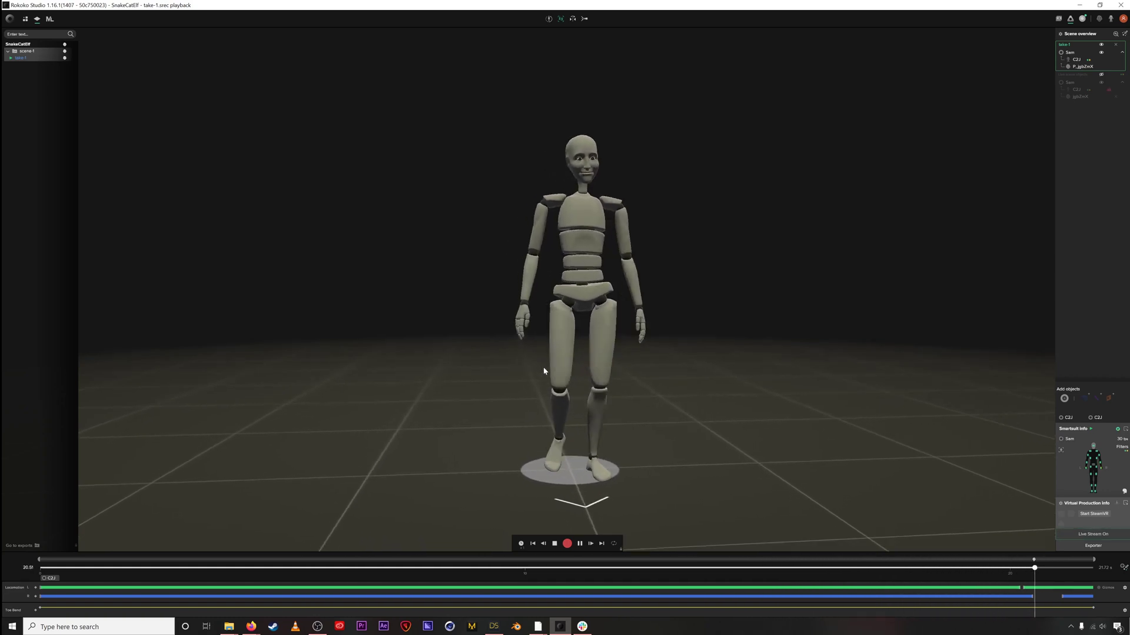
pyautogui.moveTo(810, 568); pyautogui.dragTo(924, 568)
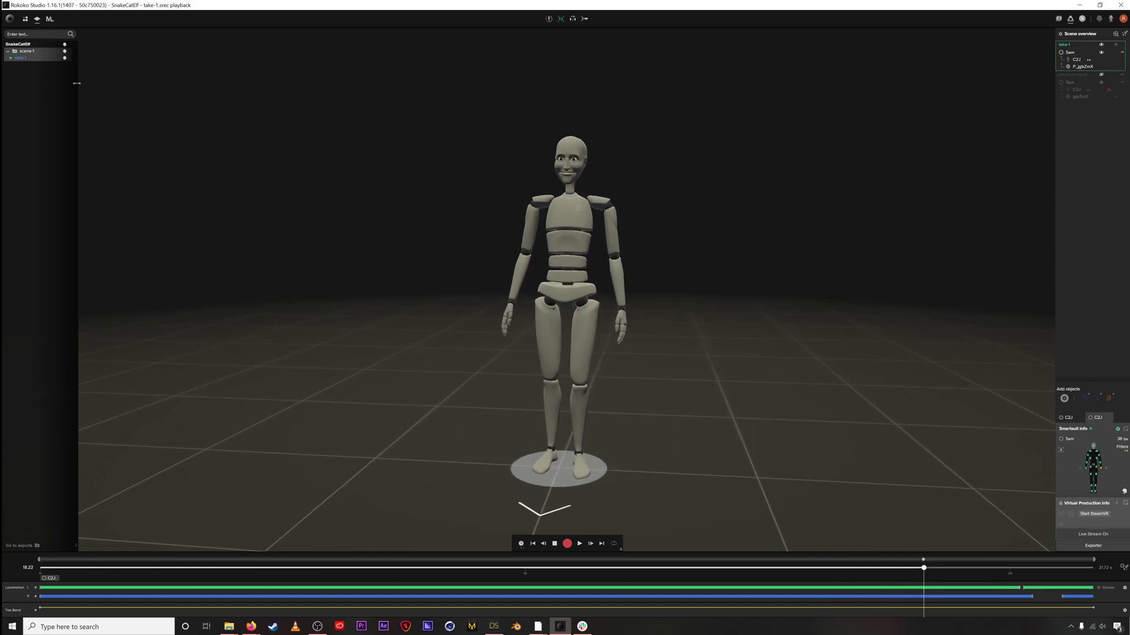
# - Open take-1's FBX export settings, review the Skeleton formats, and set 01_RAW as the destination
pyautogui.rightClick(35, 61)
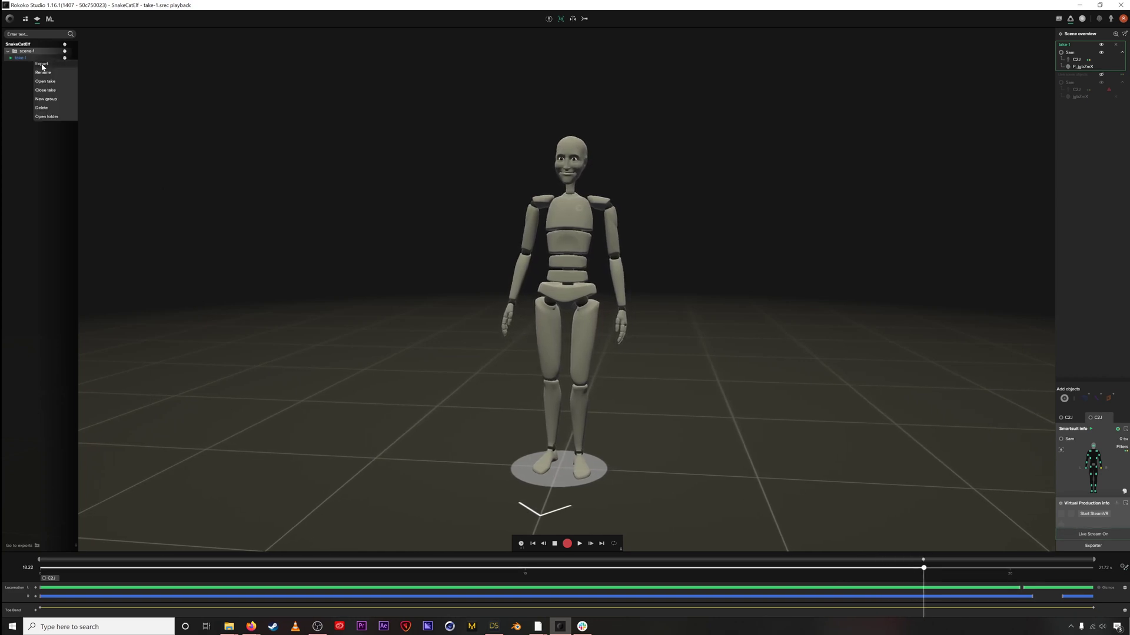
pyautogui.click(41, 67)
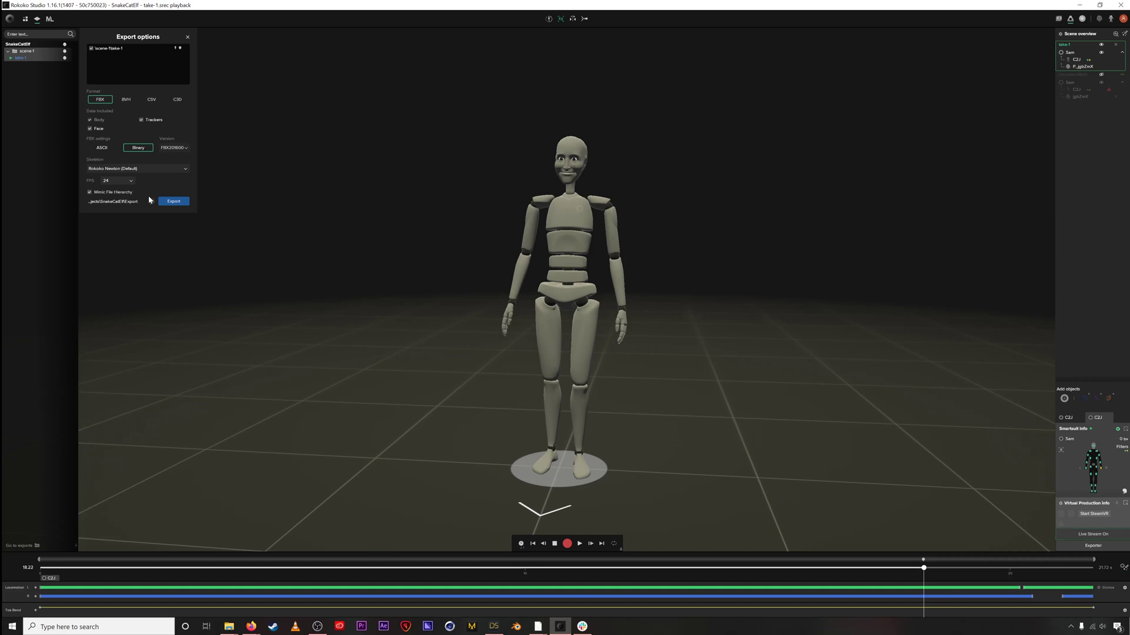
pyautogui.click(136, 168)
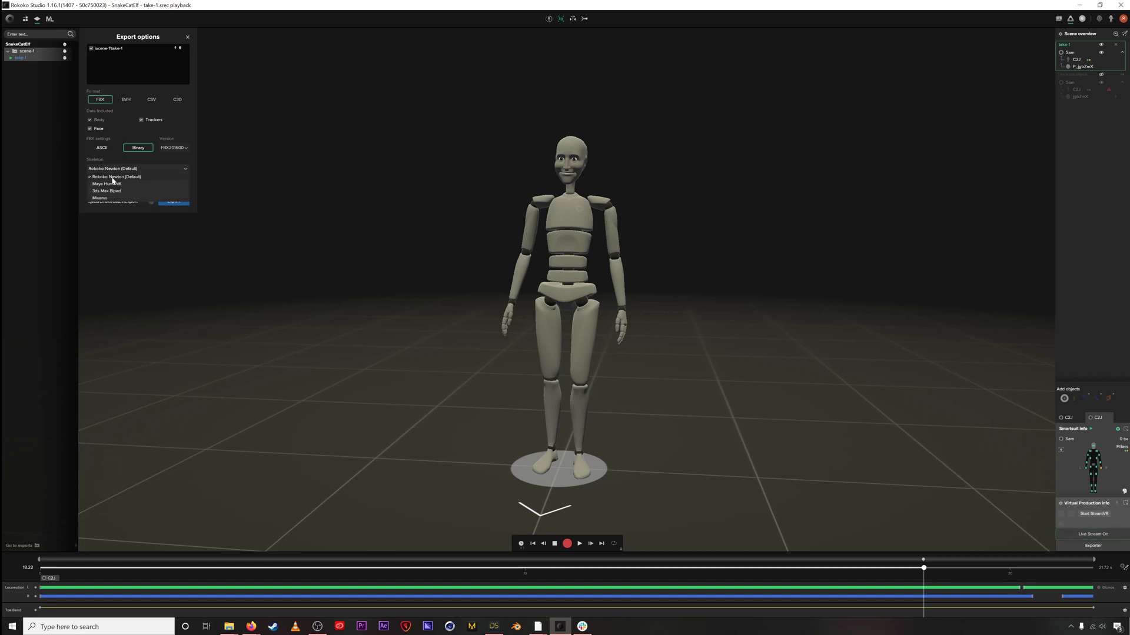
pyautogui.click(151, 201)
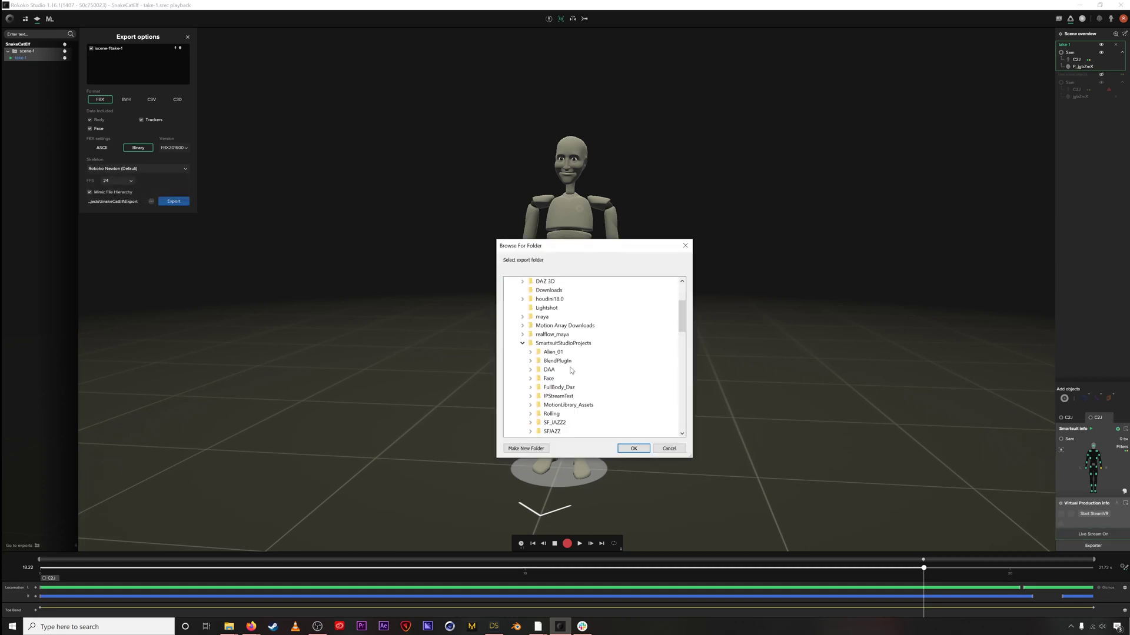
pyautogui.click(633, 448)
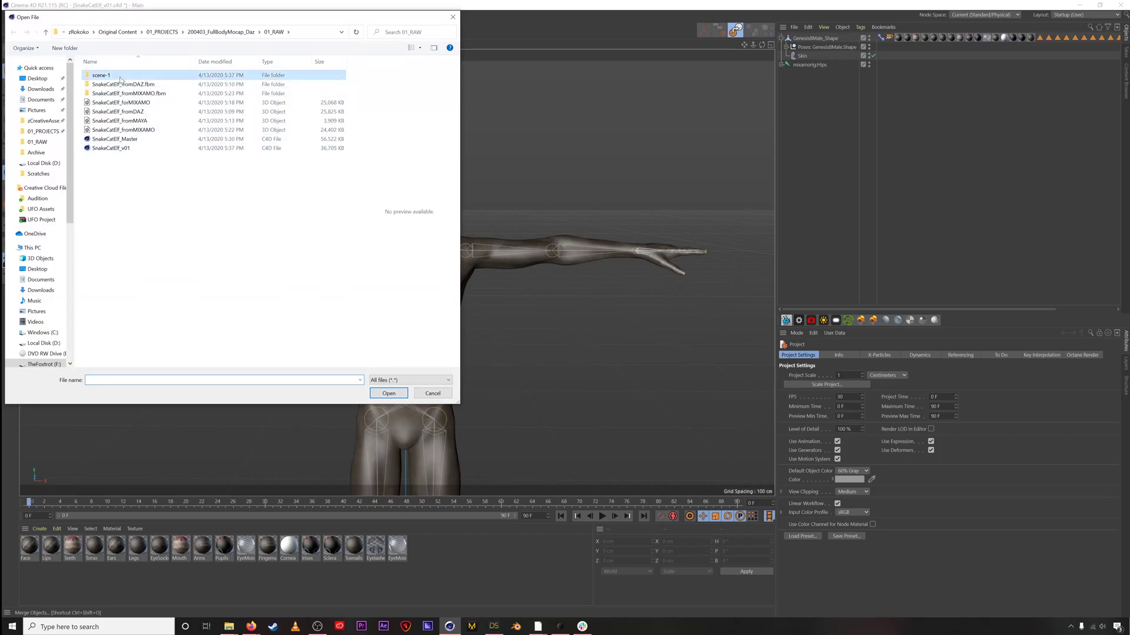
# - Import take-1_DEFAULT_C2J from the scene-1 folder and shift the mocap skeleton left of the elf
pyautogui.doubleClick(102, 75)
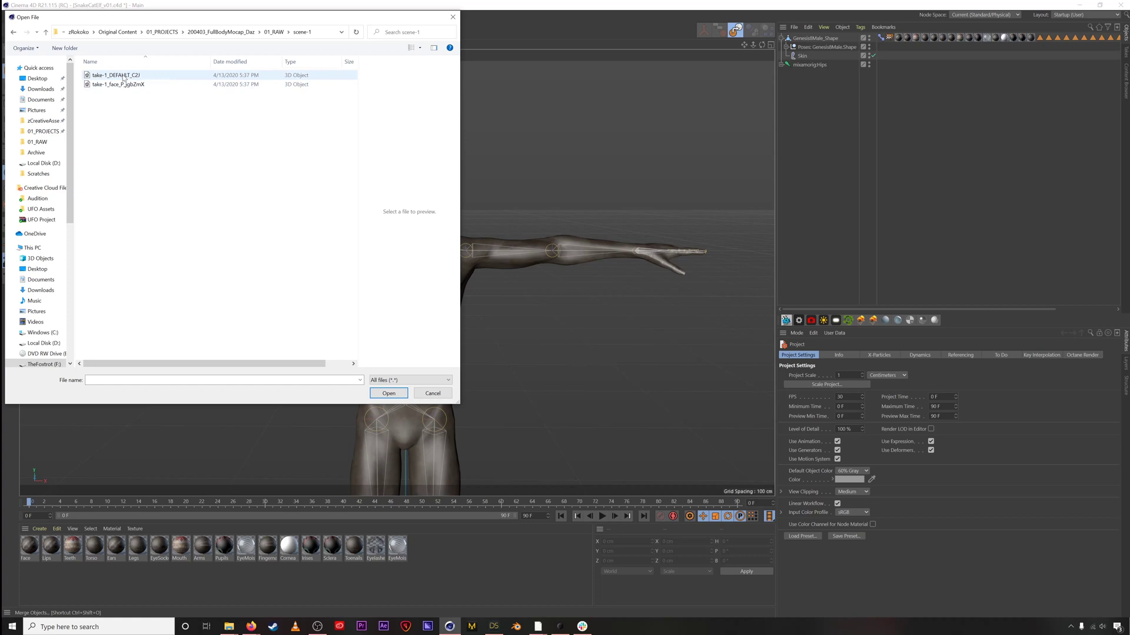
pyautogui.doubleClick(117, 75)
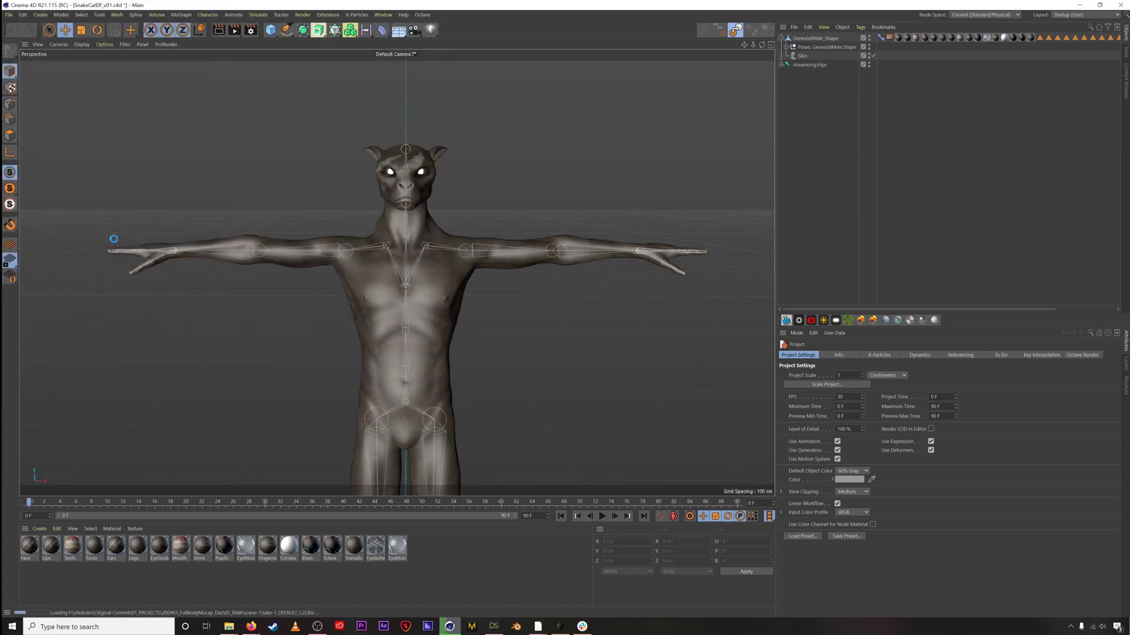
pyautogui.scroll(-3, 500, 300)
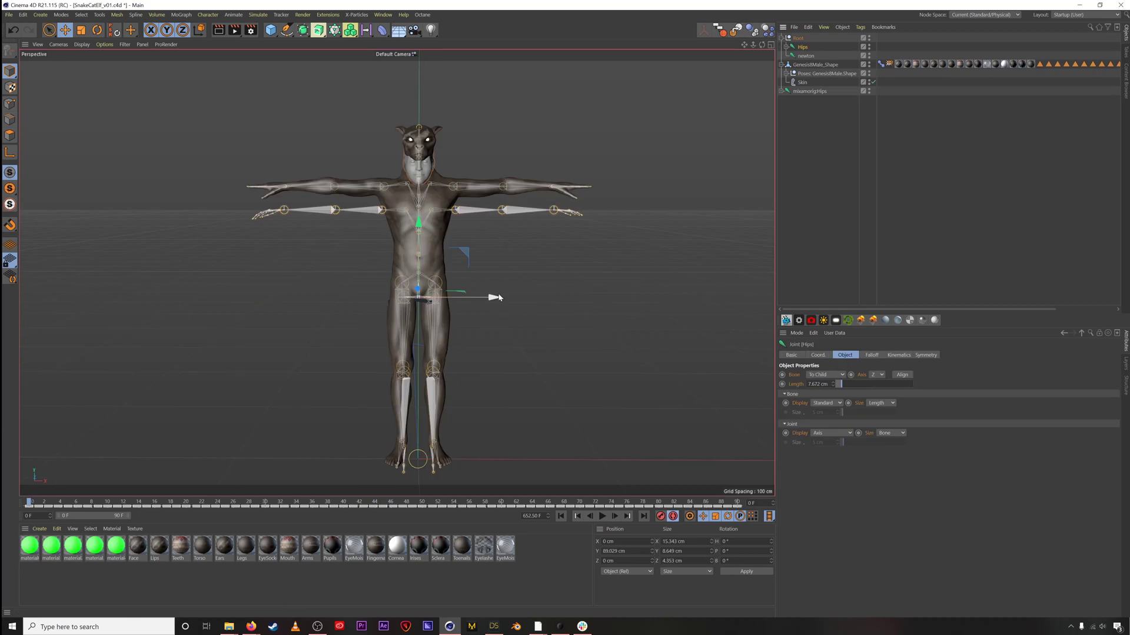
pyautogui.moveTo(498, 298); pyautogui.dragTo(334, 300)
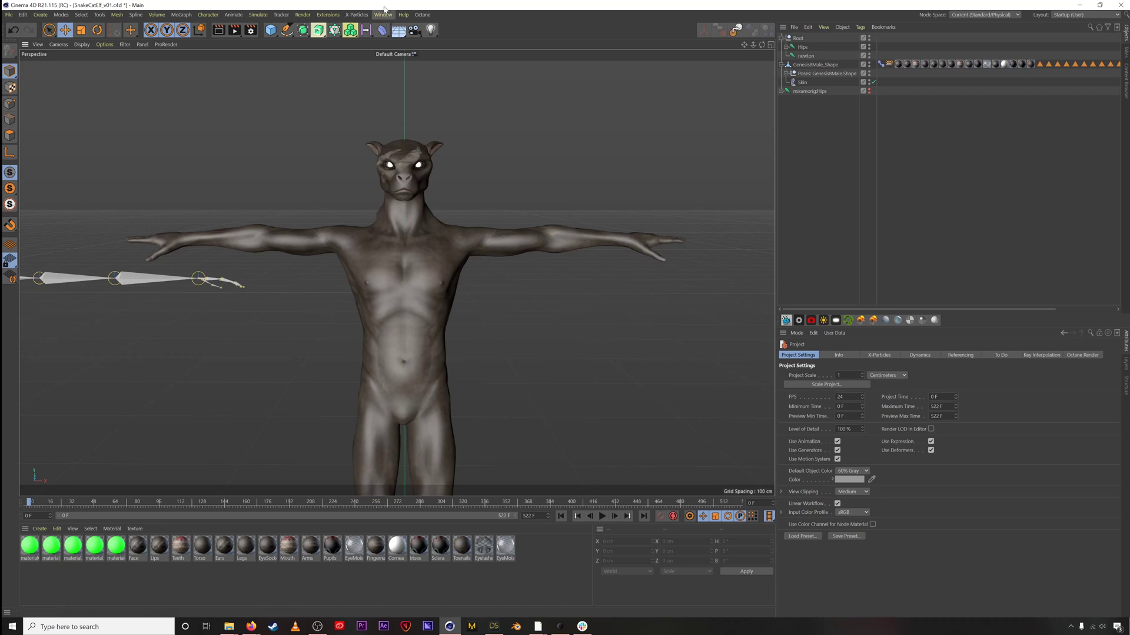
# - Open the Dope Sheet, select all keys on the Pose Morph track, and move the window right
pyautogui.click(384, 14)
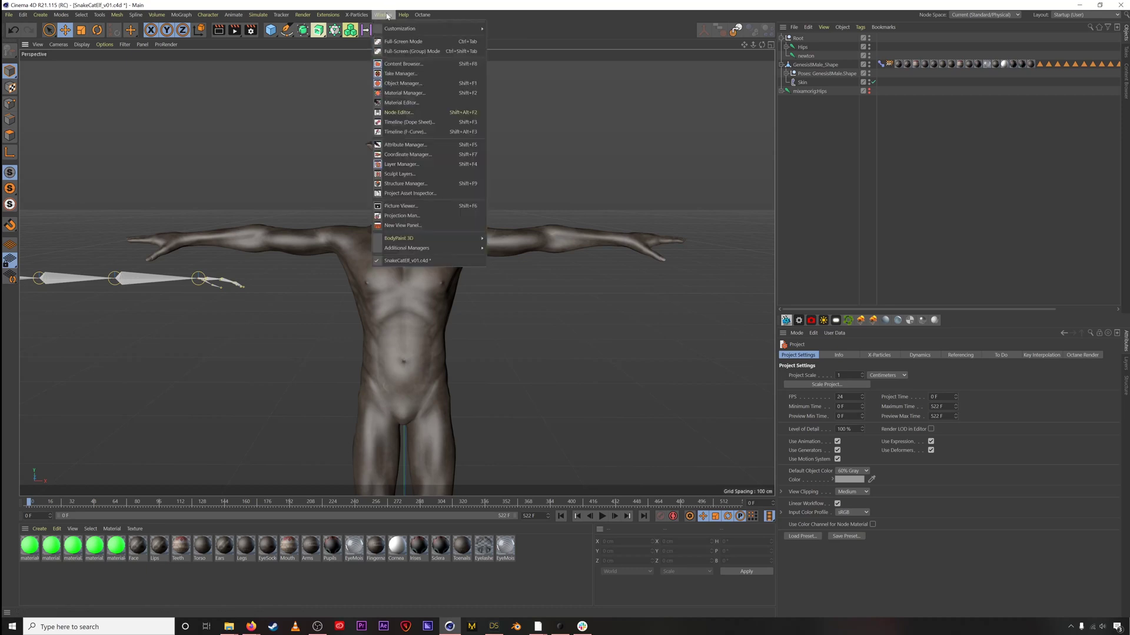
pyautogui.click(396, 124)
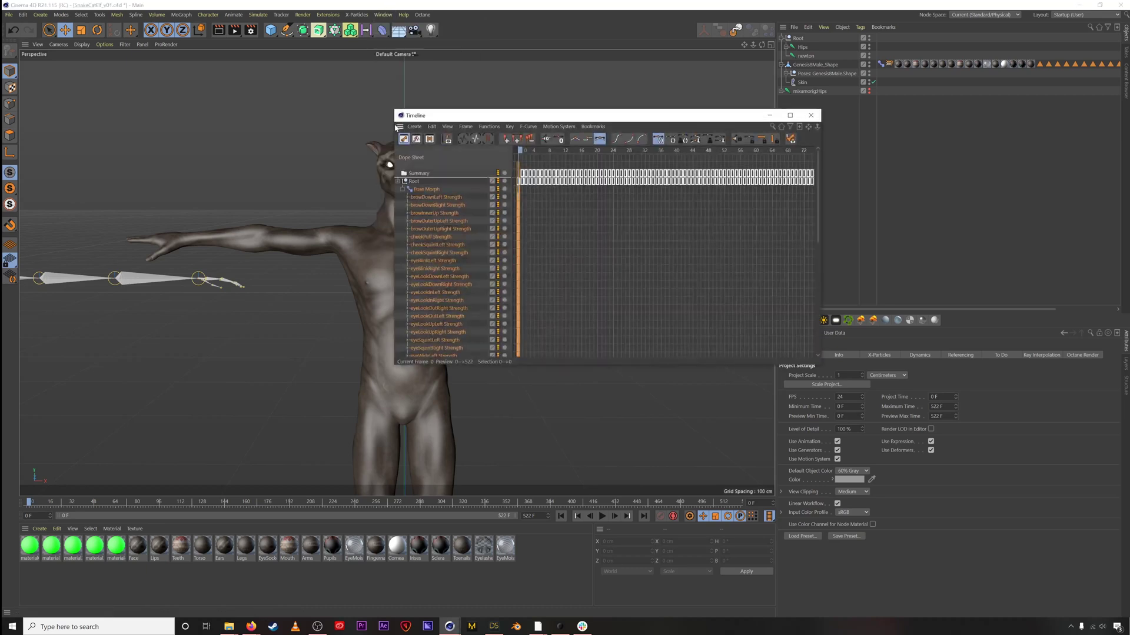
pyautogui.hotkey('ctrl', 'a')
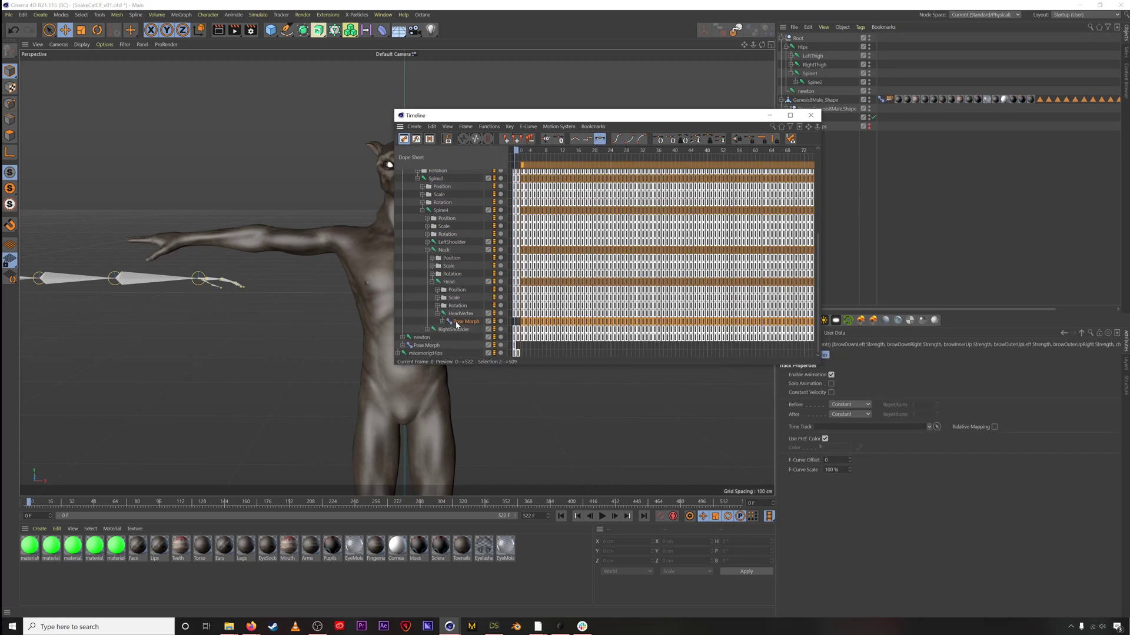
pyautogui.click(435, 348)
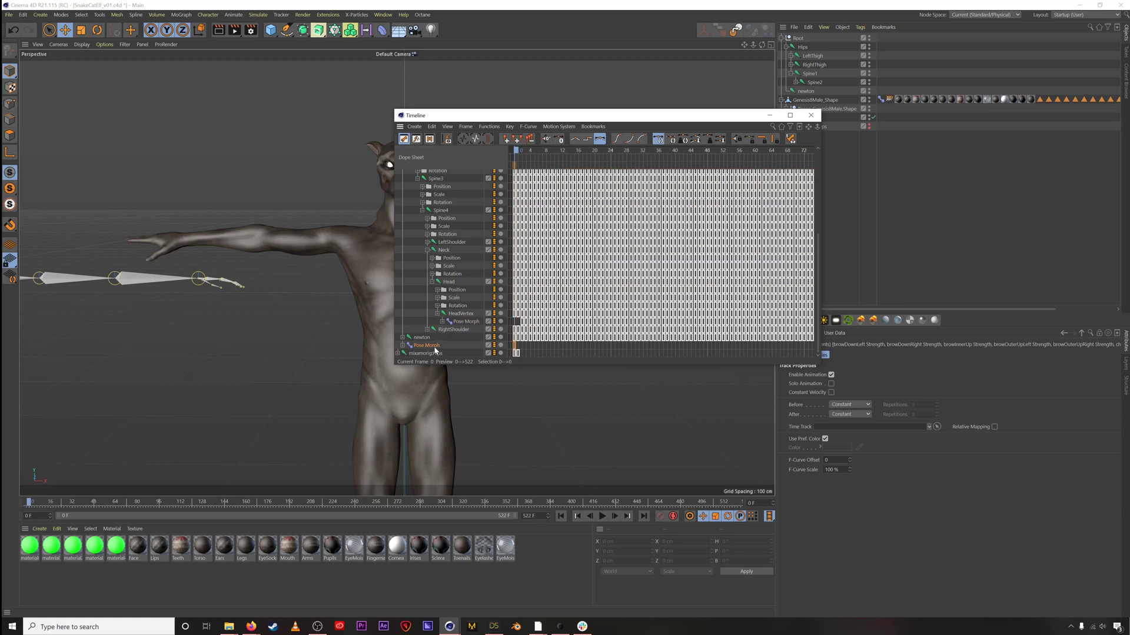
pyautogui.click(435, 350)
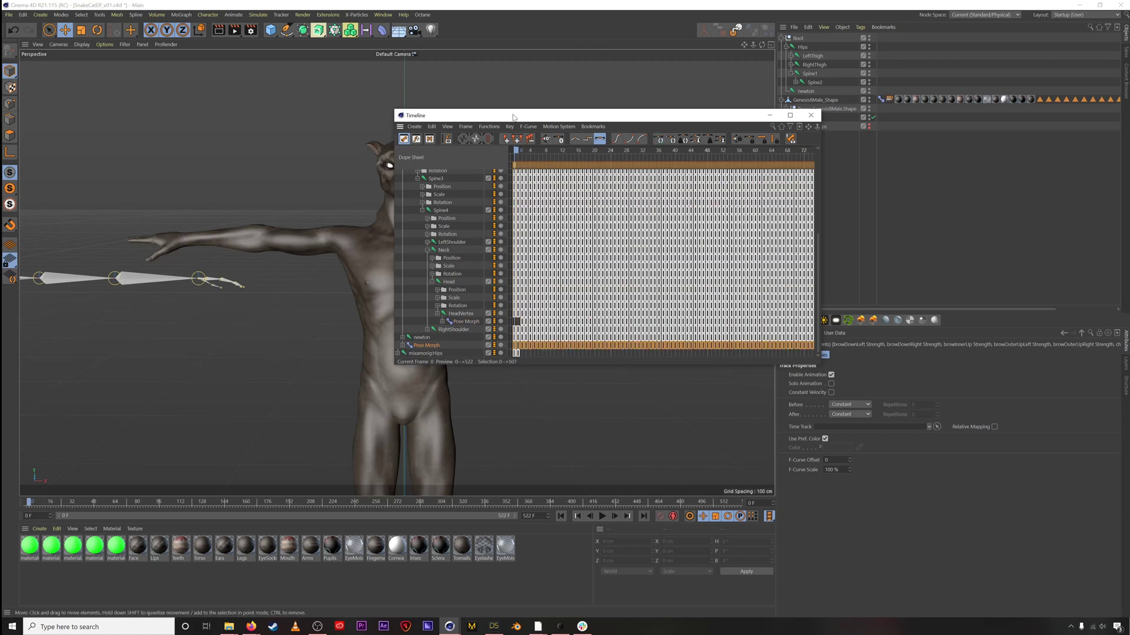
pyautogui.moveTo(513, 116); pyautogui.dragTo(740, 148)
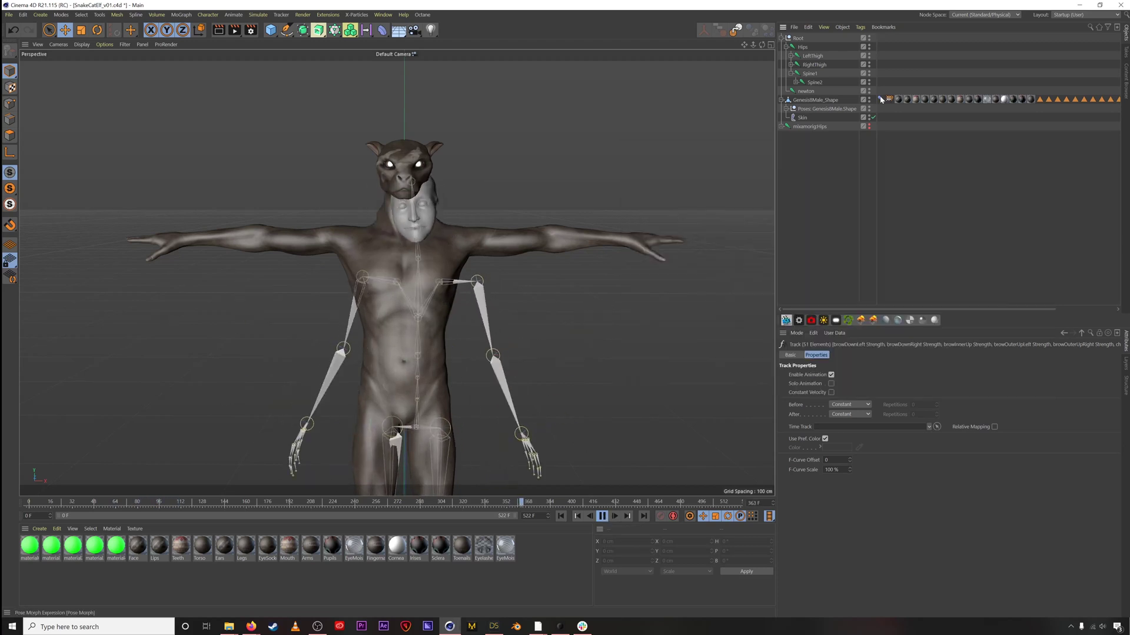
# - Raise the Pose Morph tag's Strength to 100% and scrub the timeline to check the face
pyautogui.click(880, 100)
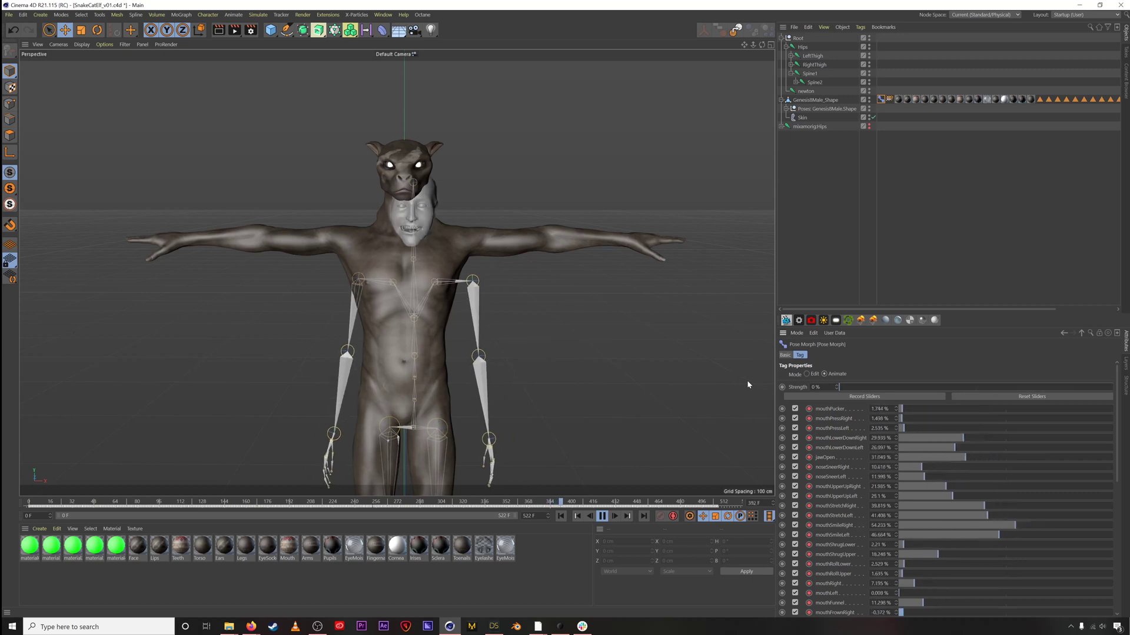
pyautogui.moveTo(858, 387); pyautogui.dragTo(1115, 388)
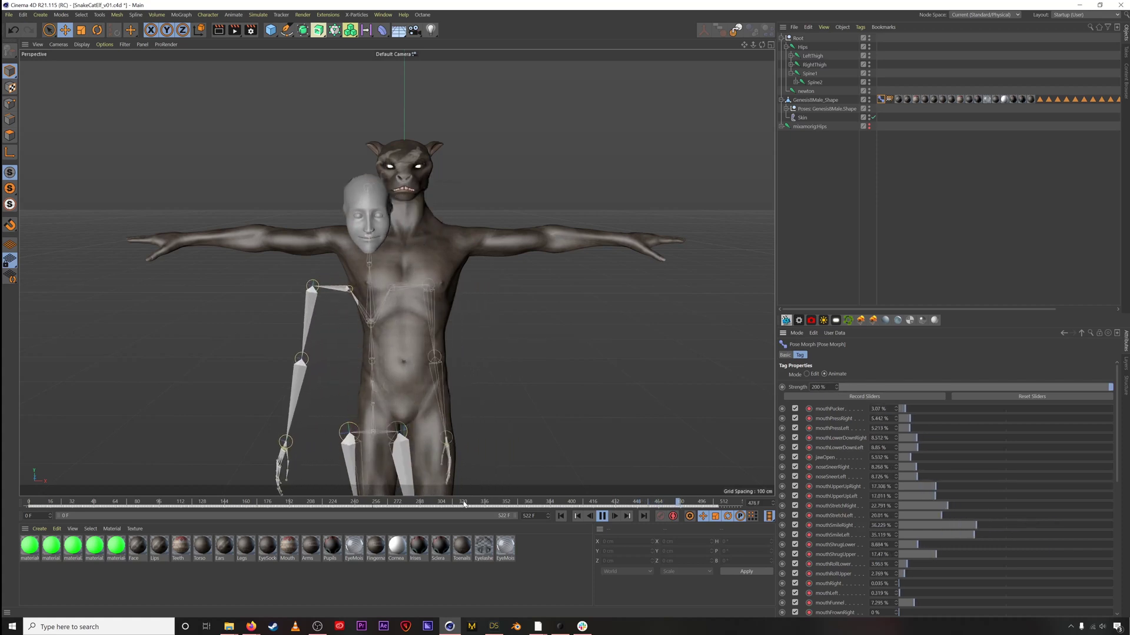
pyautogui.moveTo(463, 504); pyautogui.dragTo(204, 504)
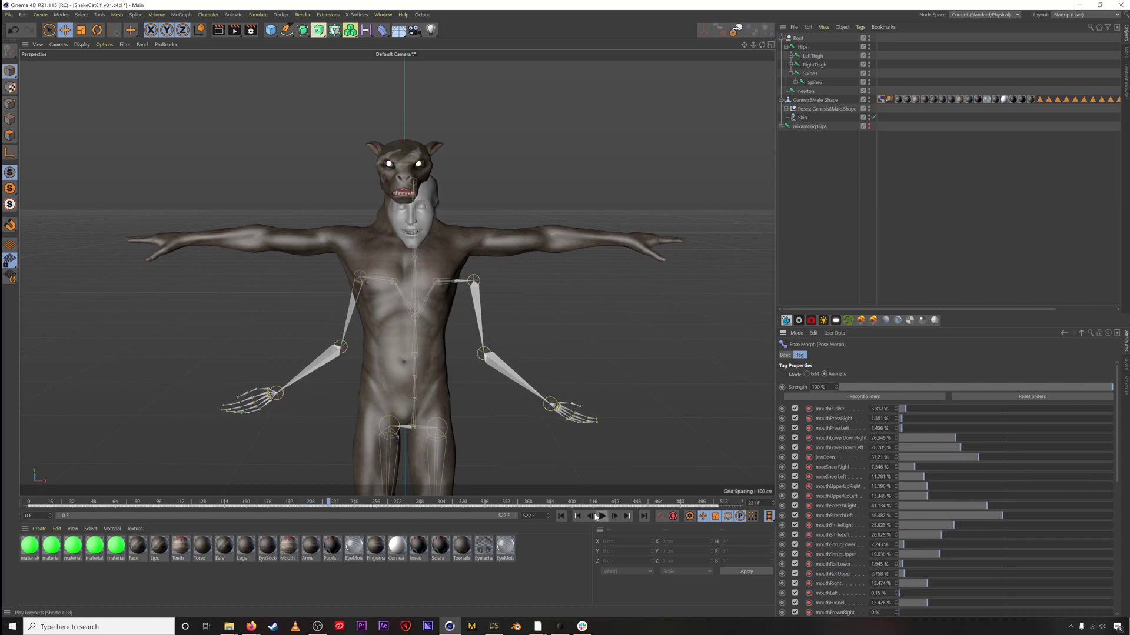
pyautogui.moveTo(485, 504); pyautogui.dragTo(614, 501)
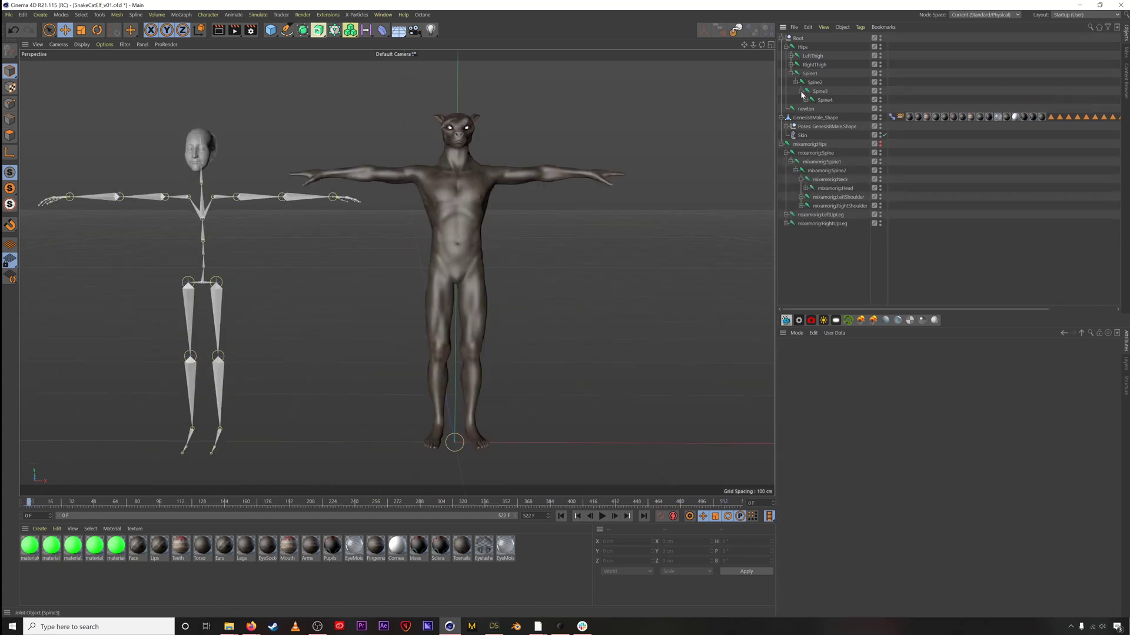
# - Add a Constraint tag to the elf's joint, then play the animation from the start to preview the mocap body motion
pyautogui.rightClick(891, 170)
pyautogui.click(853, 353)
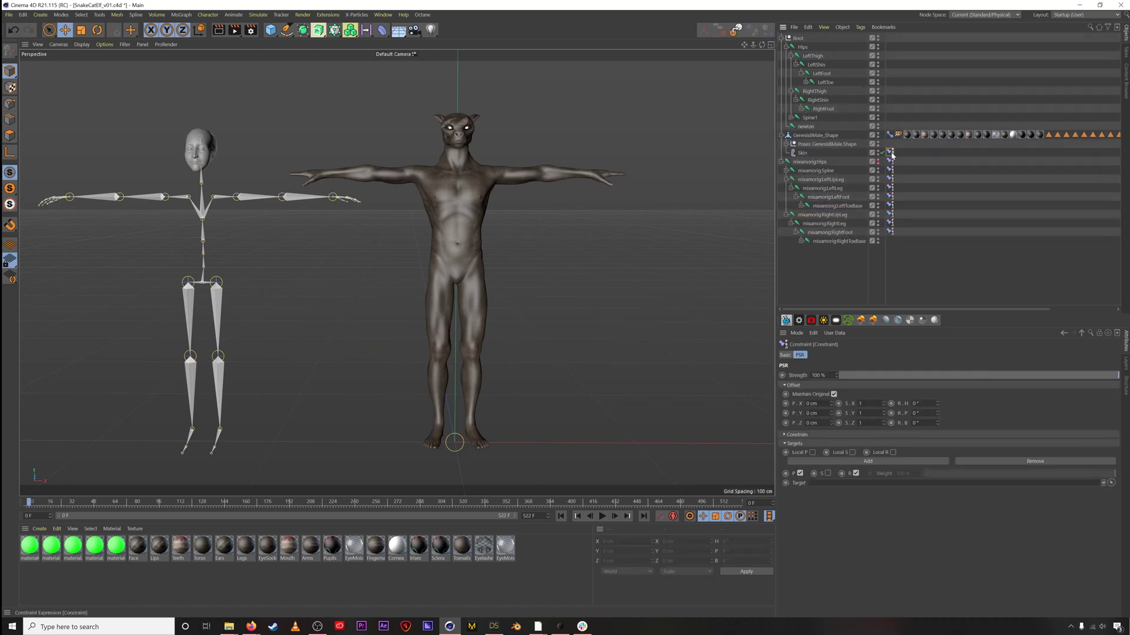
pyautogui.click(782, 169)
pyautogui.press('F8')
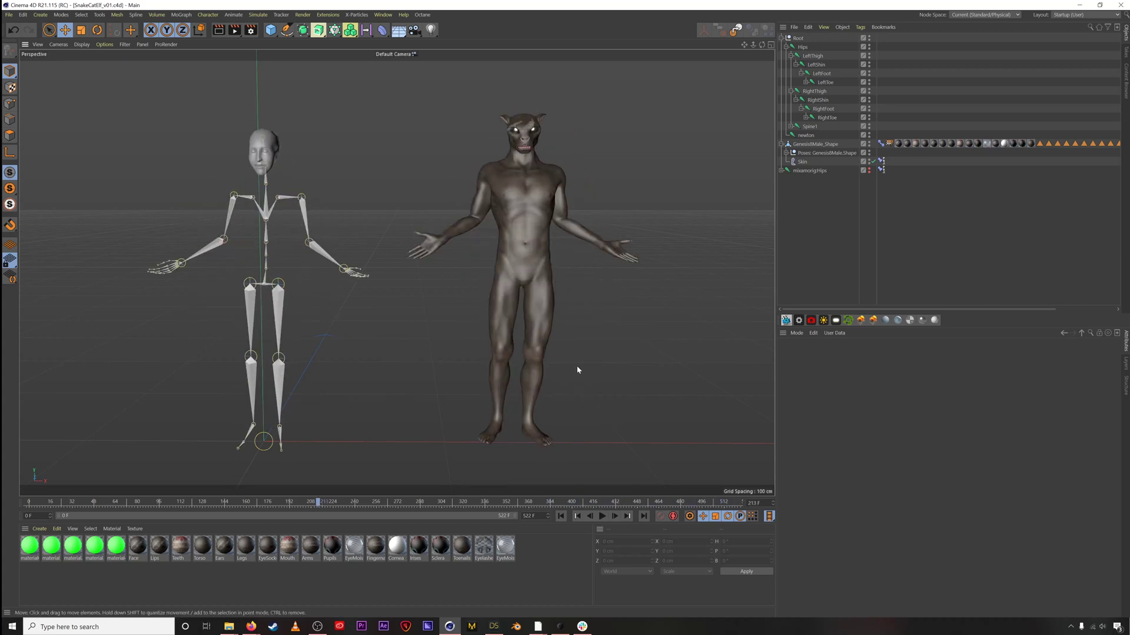
pyautogui.click(561, 516)
# - Replay and stop the animation, then add an Octane camera to the scene
pyautogui.click(602, 516)
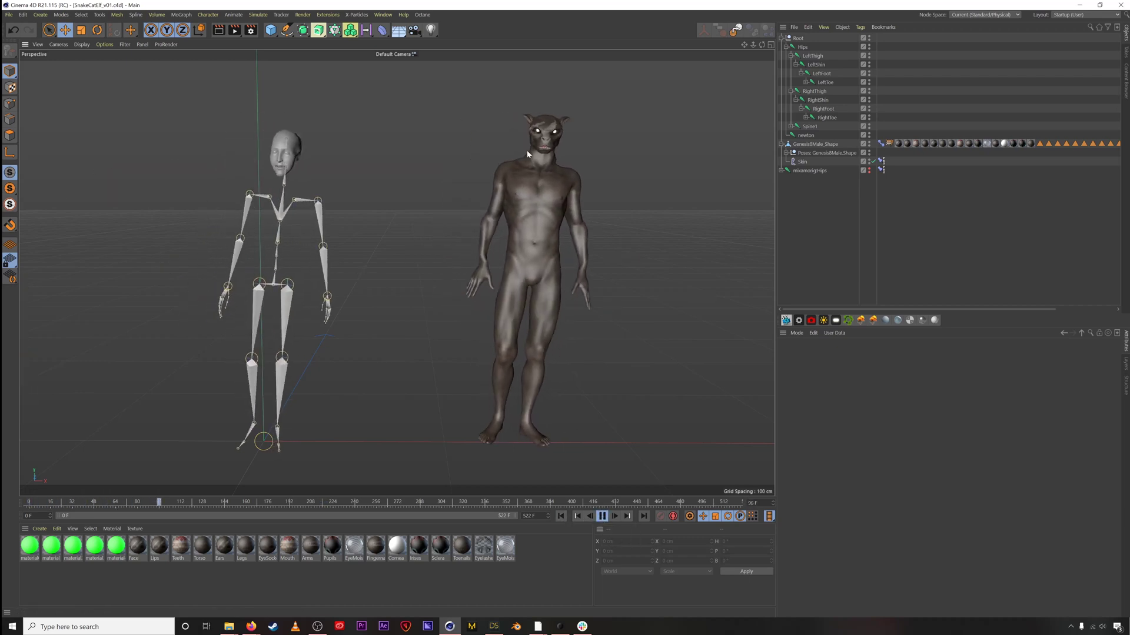
pyautogui.scroll(10, 577, 141)
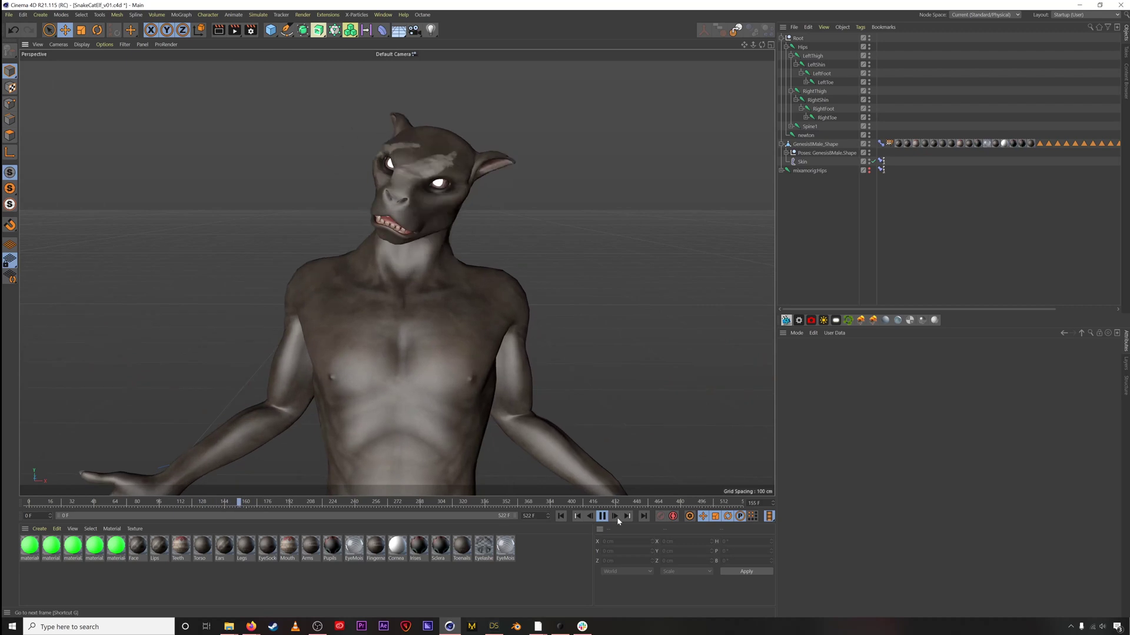
pyautogui.press('F8')
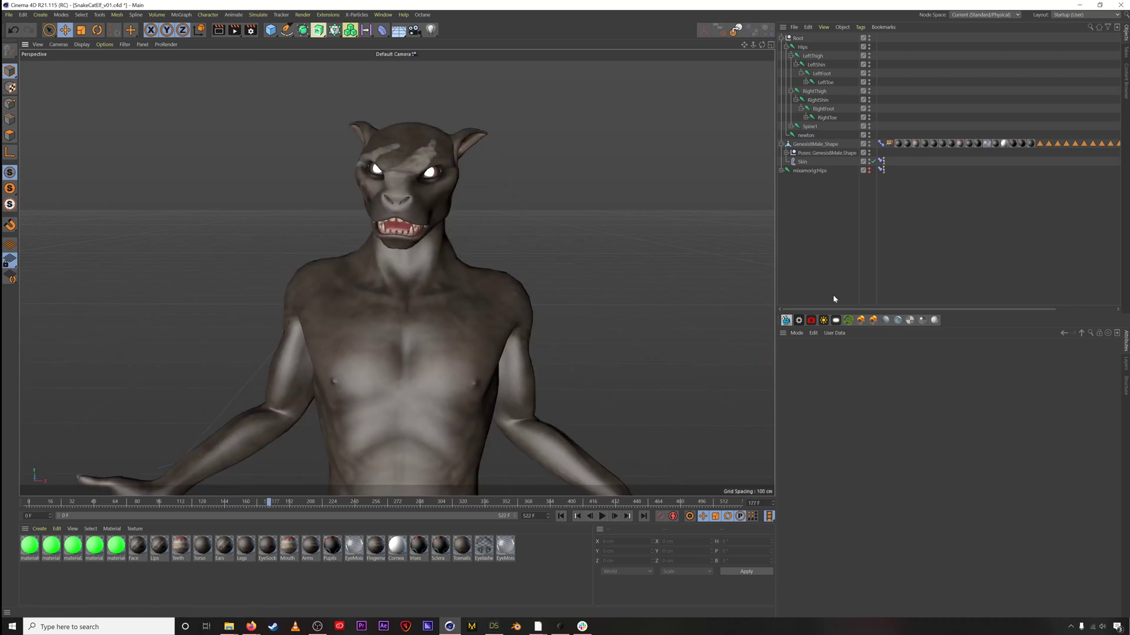
pyautogui.hotkey('ctrl', 'v')
pyautogui.scroll(-10, 470, 344)
pyautogui.scroll(3, 470, 344)
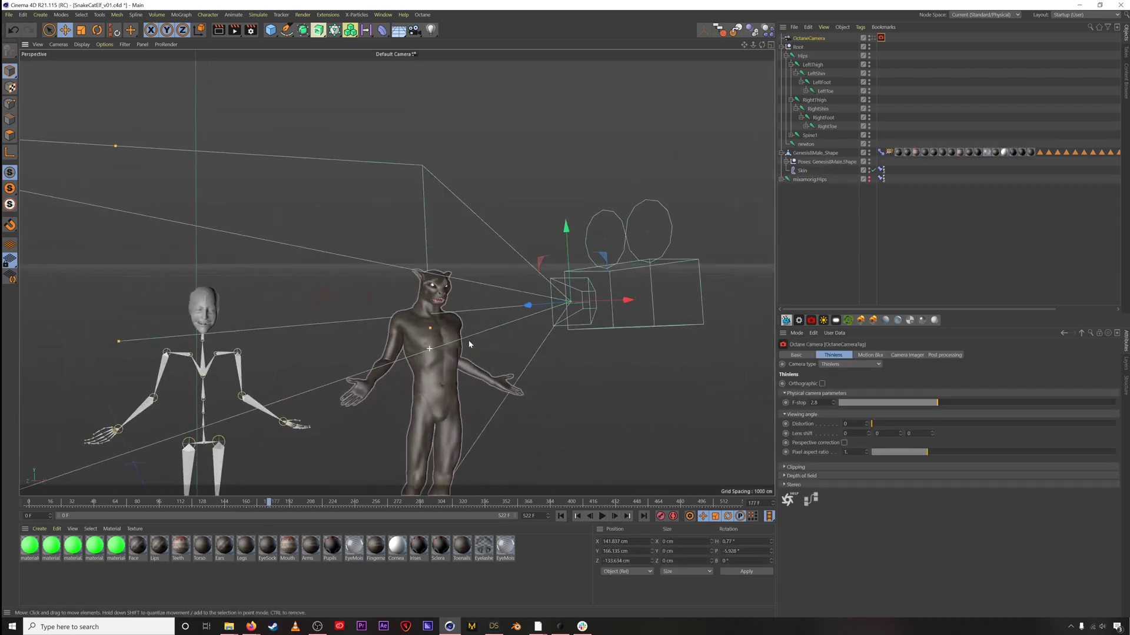
# - Add an Octane daylight and rotate it to tilt the sun direction
pyautogui.click(822, 321)
pyautogui.scroll(-3, 395, 294)
pyautogui.press('r')
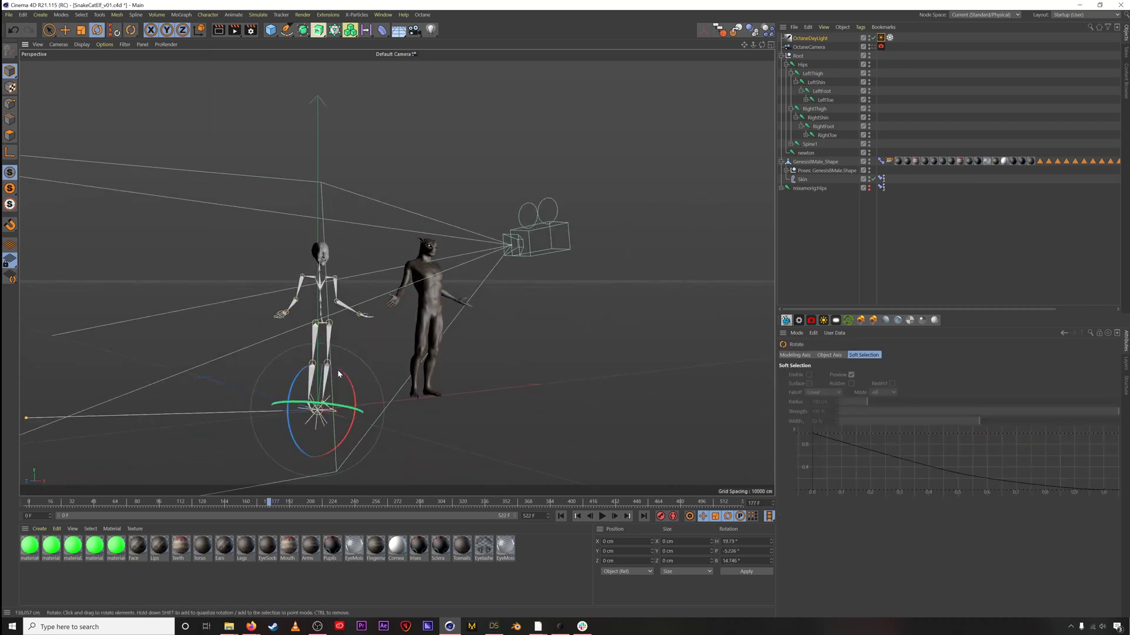
pyautogui.moveTo(333, 347); pyautogui.dragTo(270, 454)
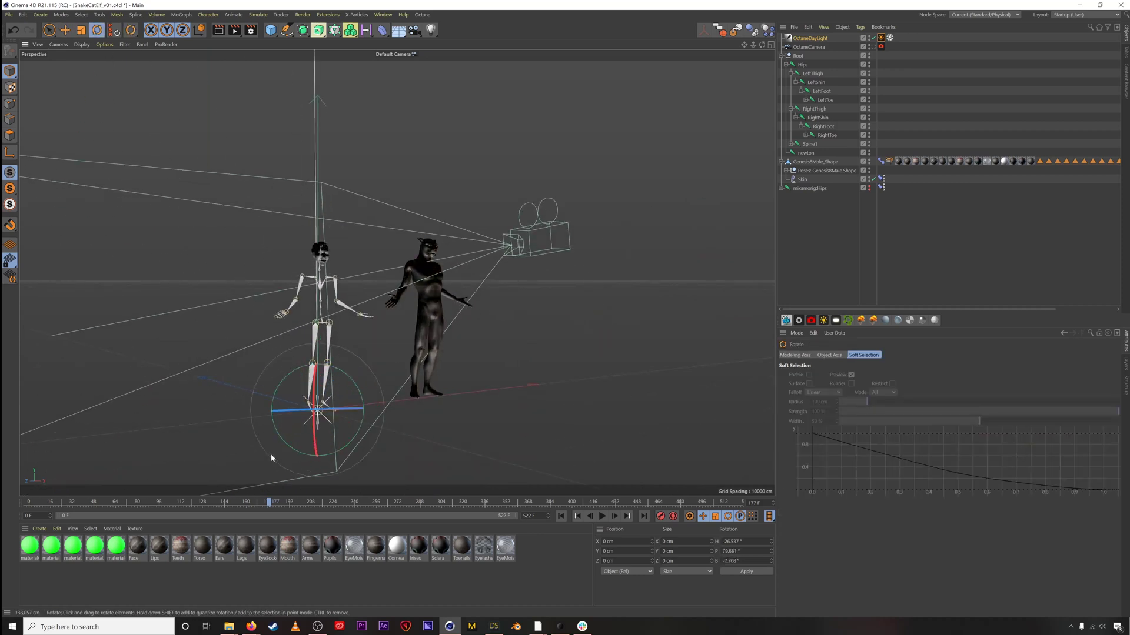
# - Add an Octane area light to the right of the camera and look through the Octane camera
pyautogui.click(836, 320)
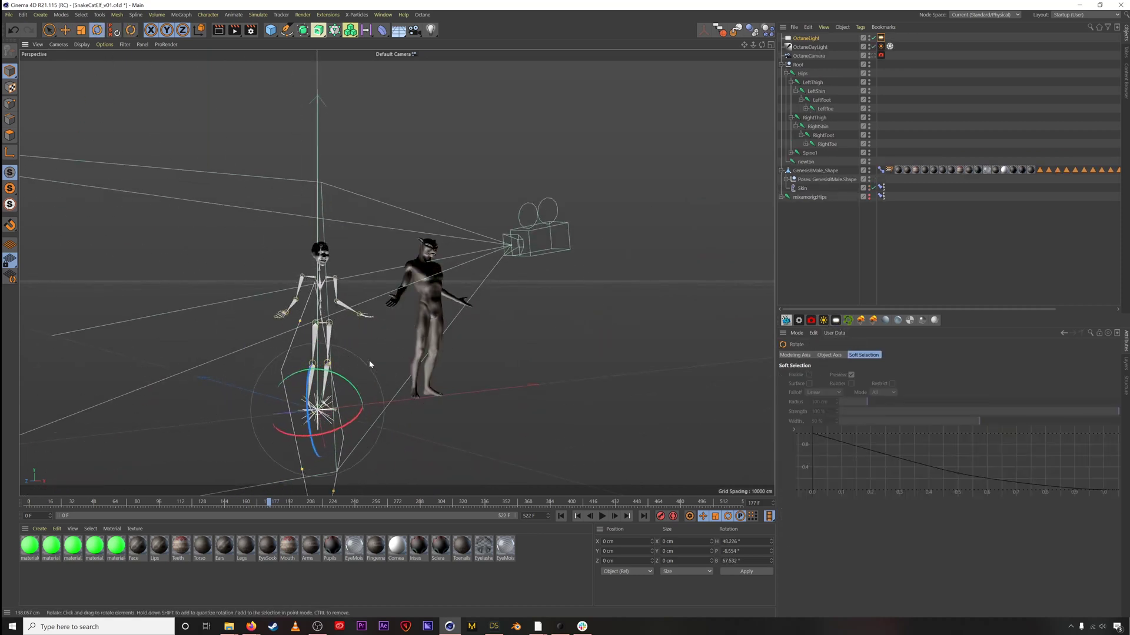
pyautogui.press('e')
pyautogui.moveTo(386, 391); pyautogui.dragTo(688, 200)
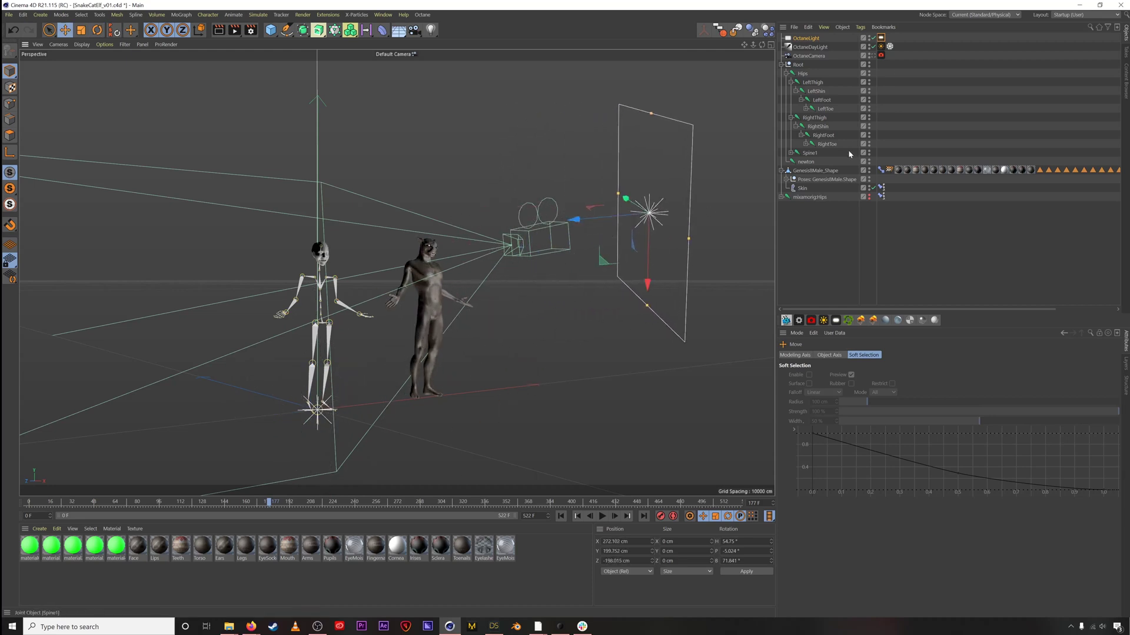
pyautogui.click(872, 55)
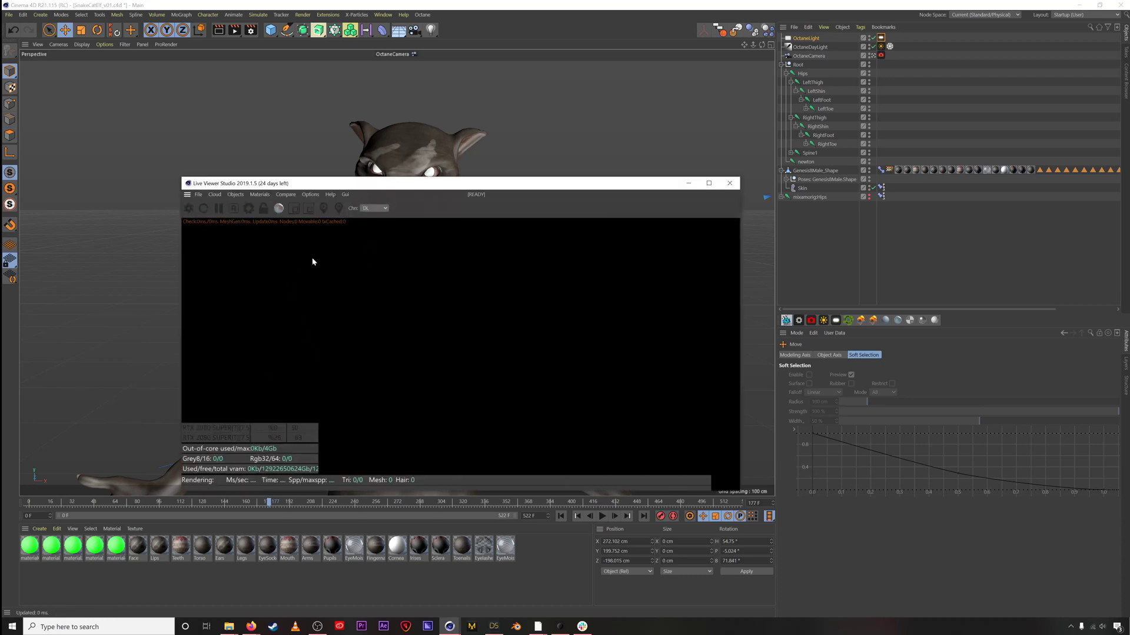
# - Raise the Octane area light's power to 464.1588 in its light tag settings
pyautogui.moveTo(412, 183); pyautogui.dragTo(300, 290)
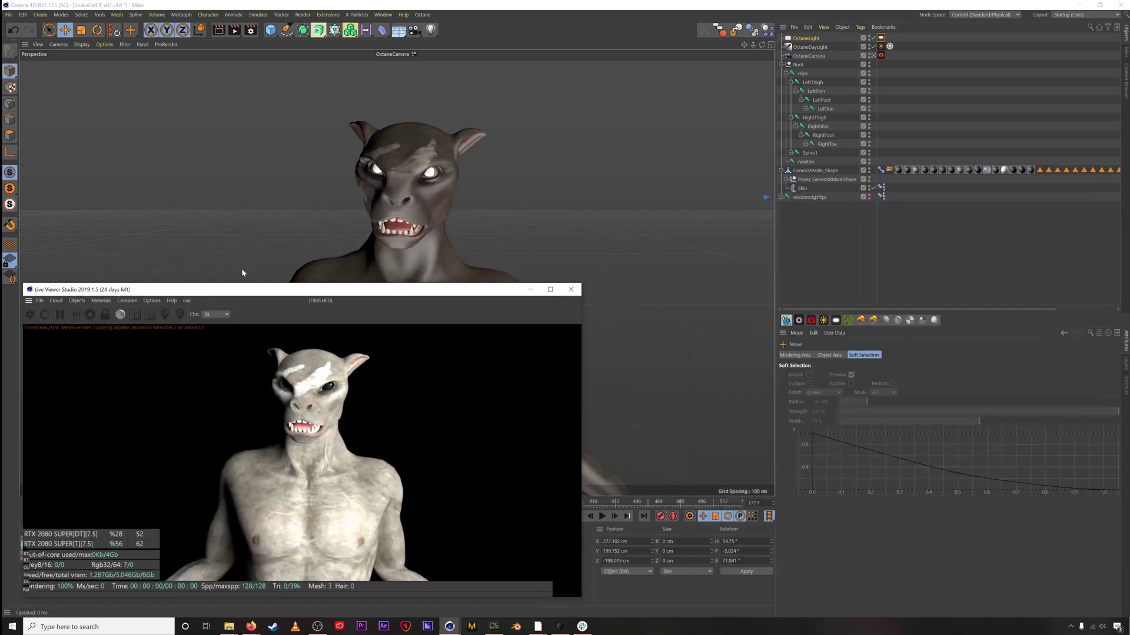
pyautogui.click(879, 38)
pyautogui.click(826, 355)
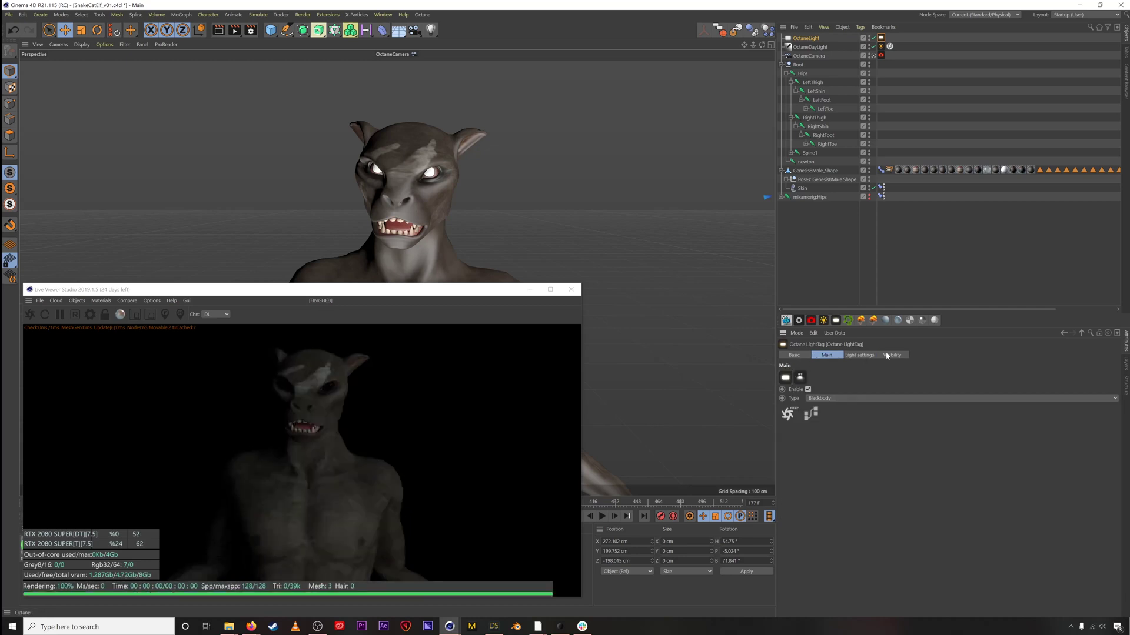
pyautogui.click(859, 354)
pyautogui.click(1076, 376)
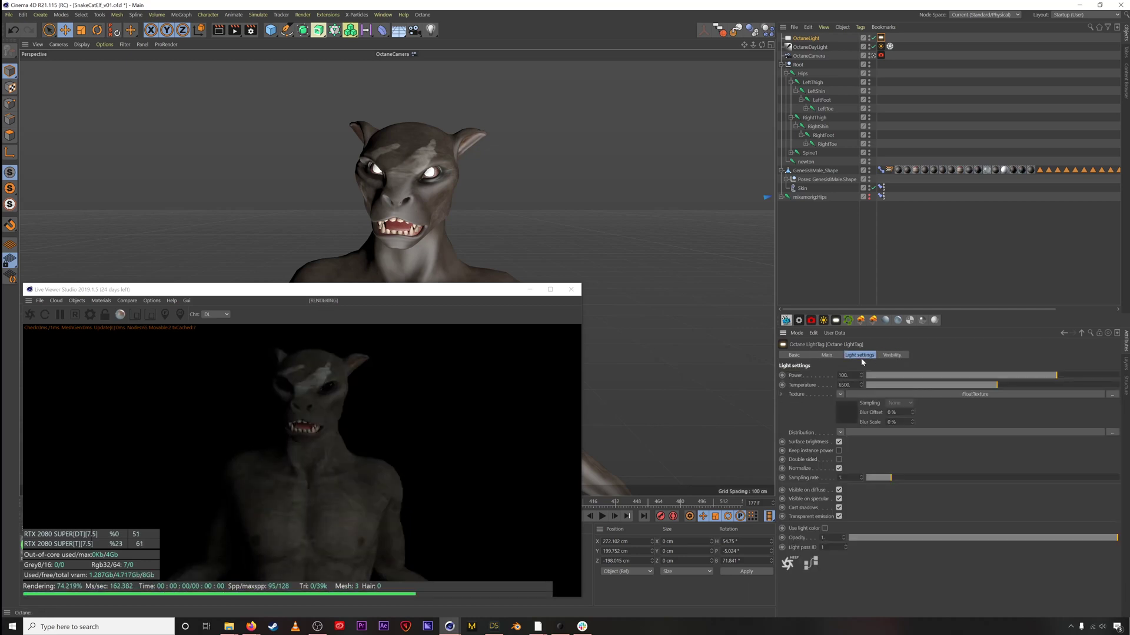
pyautogui.moveTo(1076, 378); pyautogui.dragTo(1080, 378)
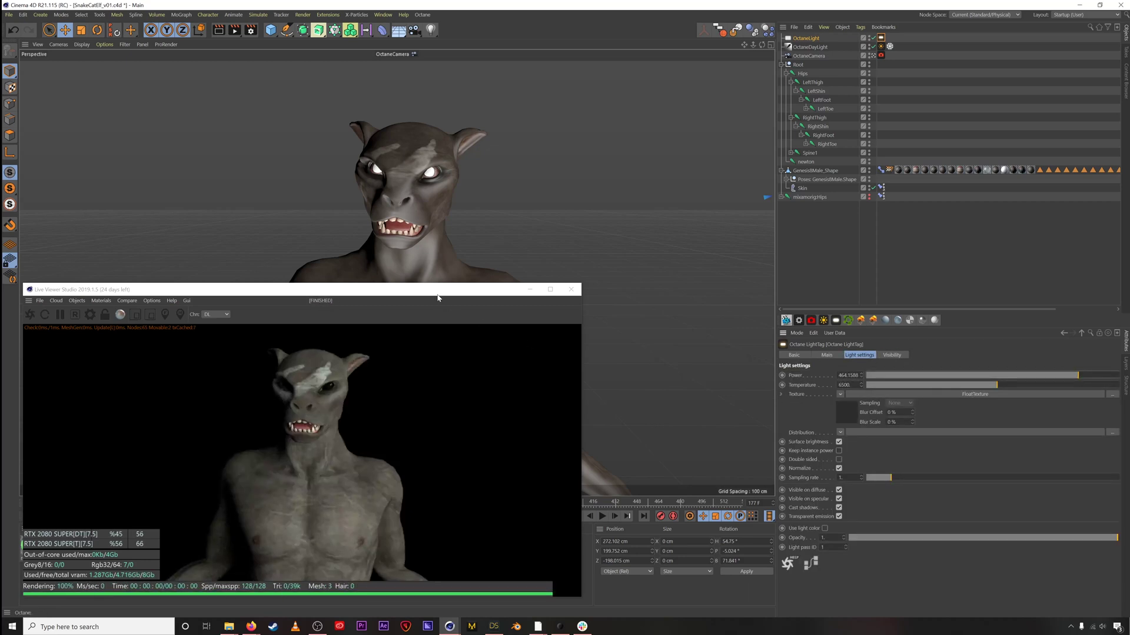
# - Move the Live Viewer right, play the animation and stop at frame 172, then open its materials list
pyautogui.moveTo(437, 298); pyautogui.dragTo(968, 202)
pyautogui.click(601, 516)
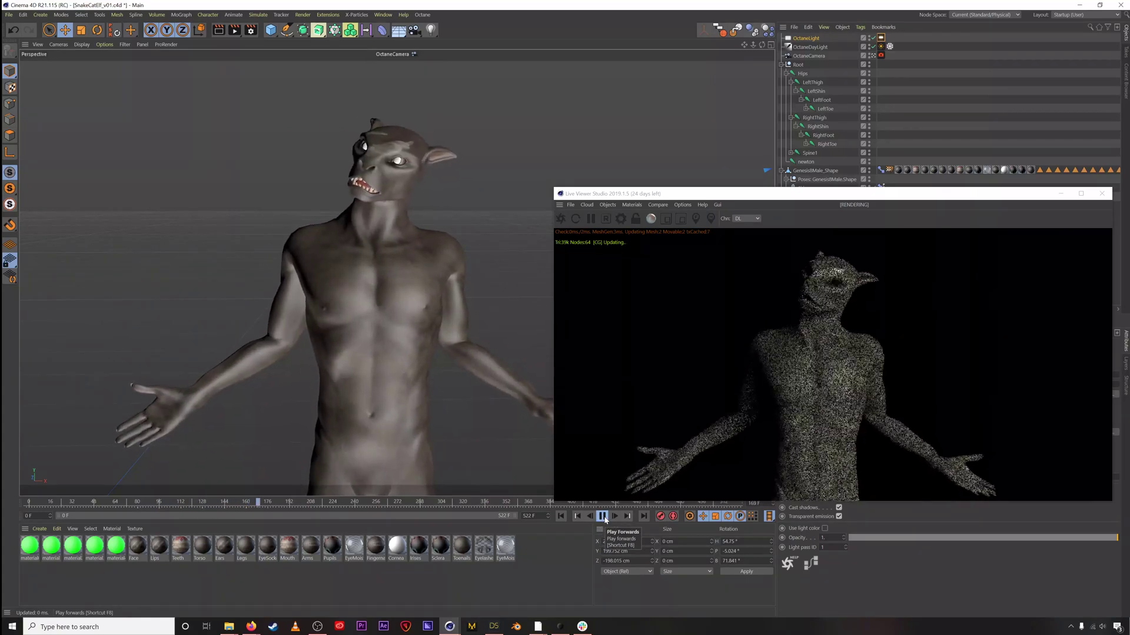
pyautogui.click(601, 516)
pyautogui.click(631, 205)
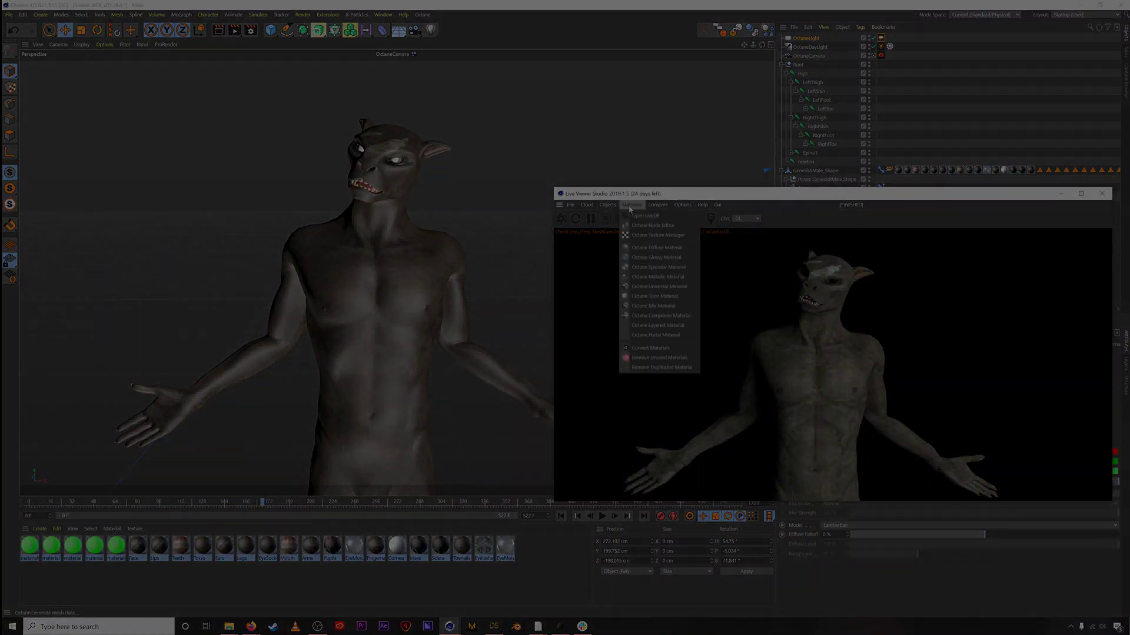